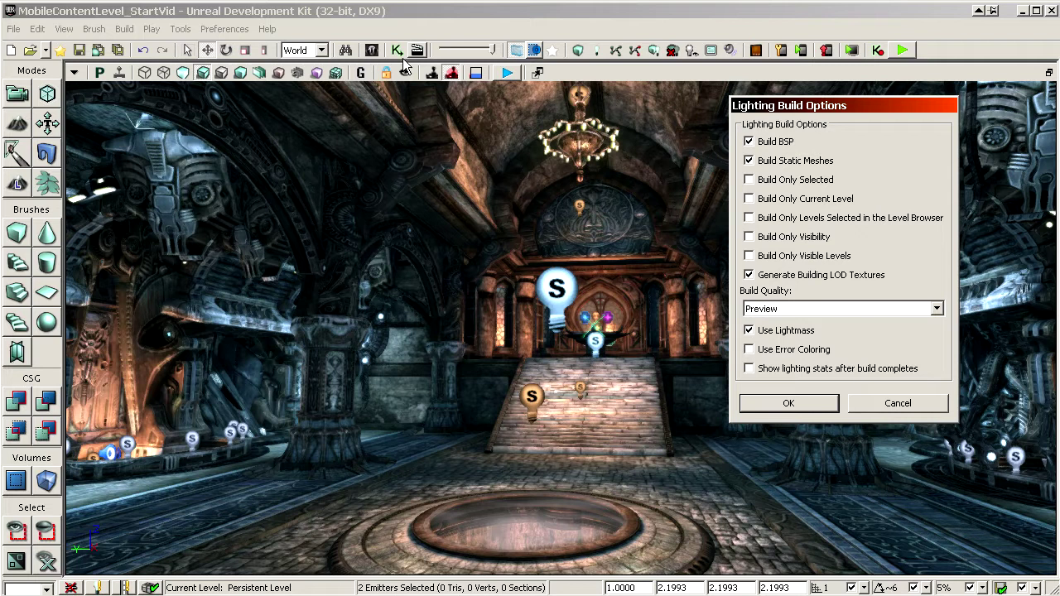
# Review the Build Quality choices in the lighting build options, keep Preview, and cancel the build
pyautogui.click(781, 310)
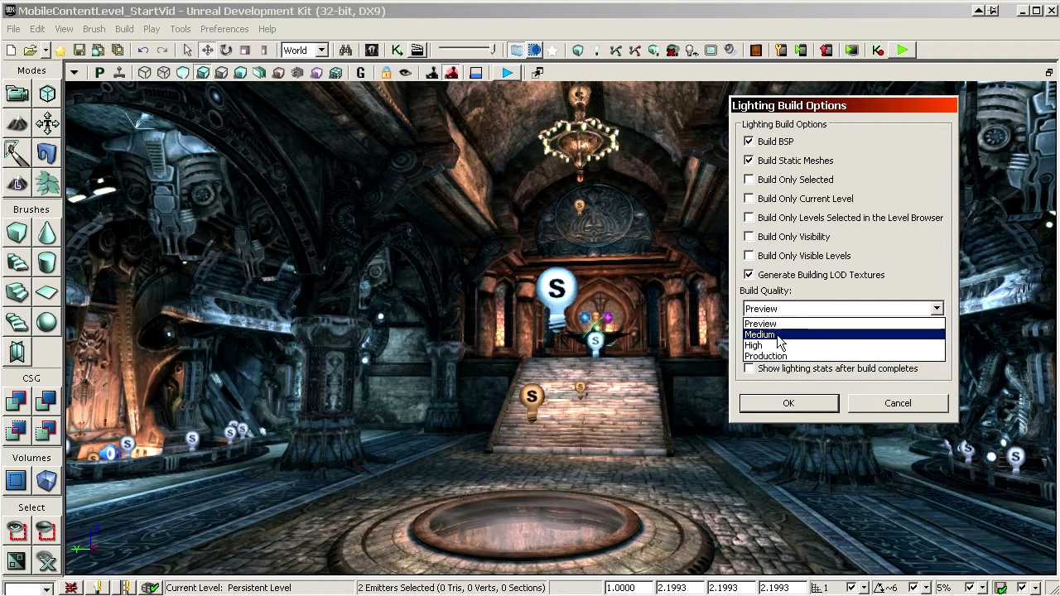
pyautogui.click(764, 323)
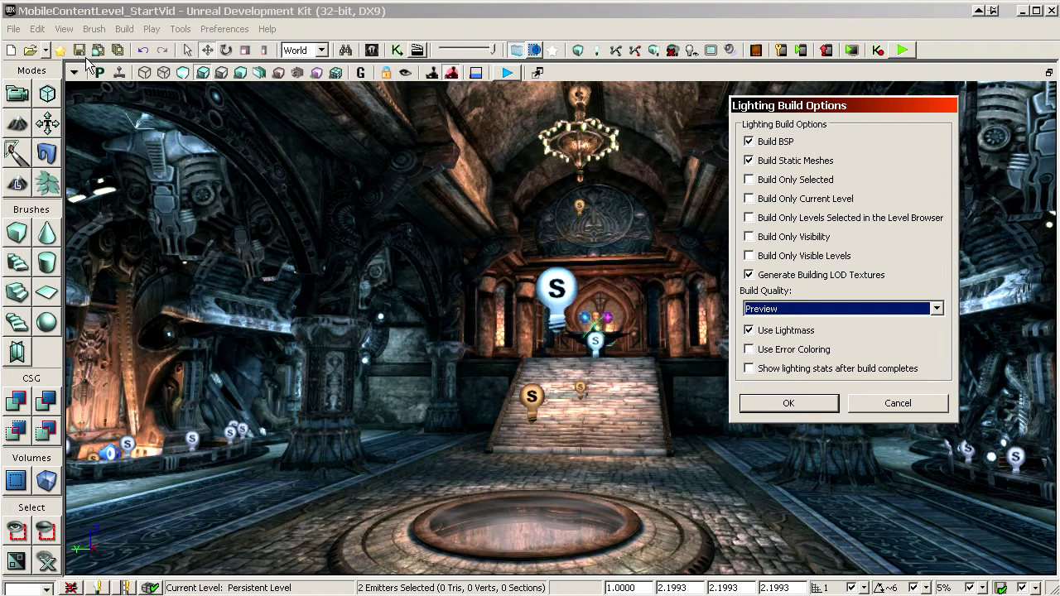
pyautogui.click(776, 313)
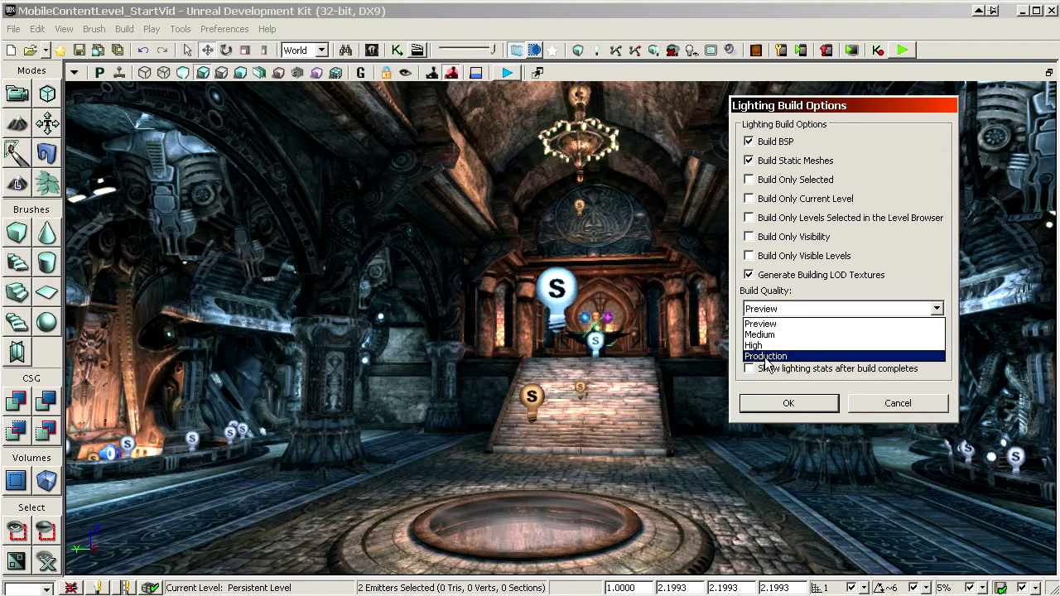
pyautogui.click(736, 332)
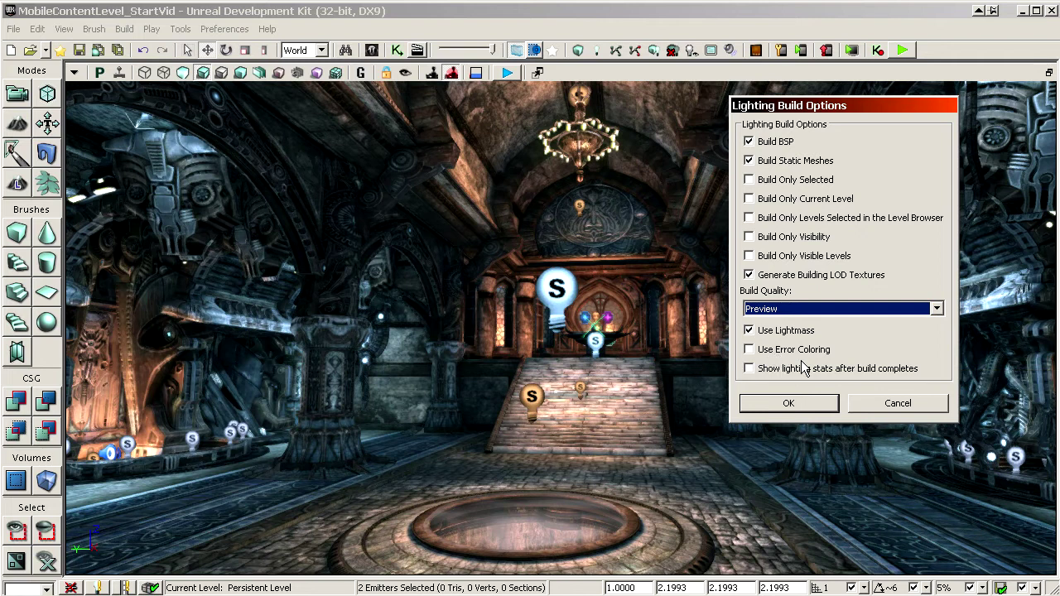
pyautogui.click(892, 409)
# Open the properties of the point light below the chandelier, inspect its Brightness, and collapse its Lighting Channels
pyautogui.moveTo(670, 357); pyautogui.dragTo(702, 340, button='right')
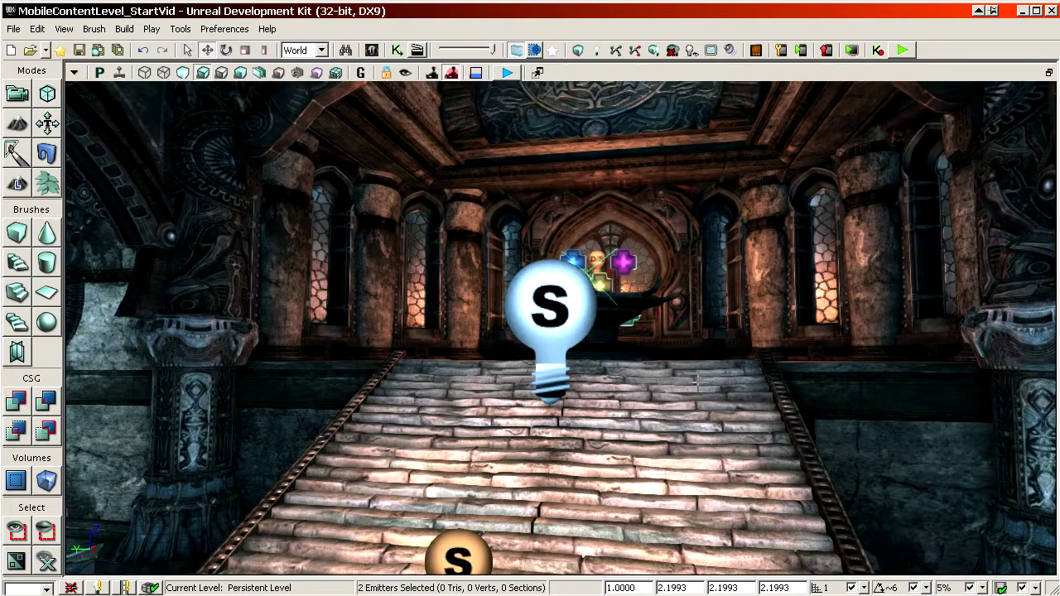
pyautogui.moveTo(697, 381)
pyautogui.mouseDown()
pyautogui.moveTo(703, 435)
pyautogui.moveTo(699, 383)
pyautogui.mouseUp()
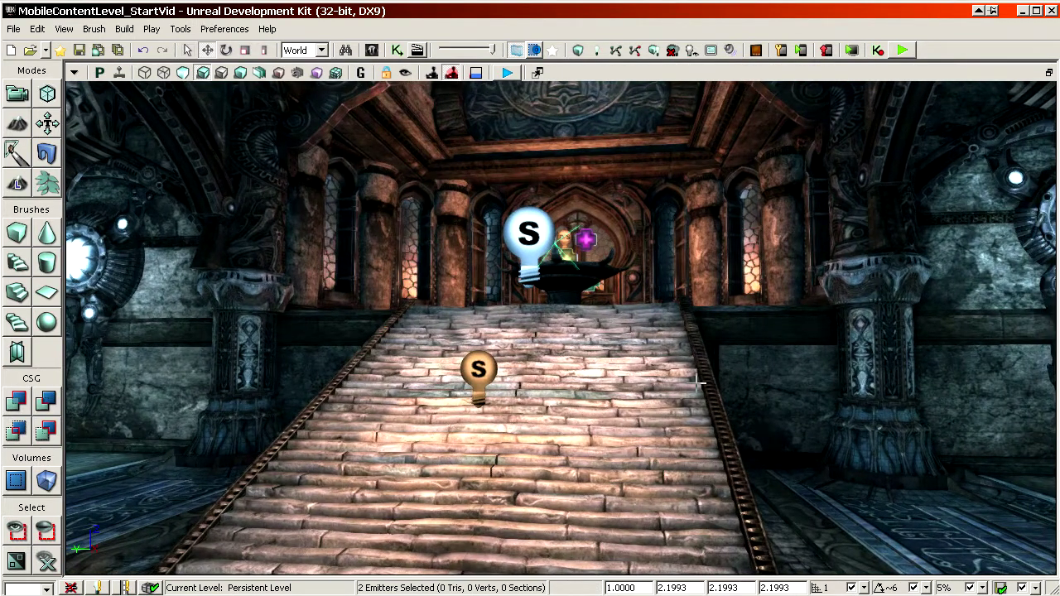
pyautogui.moveTo(688, 370); pyautogui.dragTo(689, 497)
pyautogui.moveTo(717, 455); pyautogui.dragTo(728, 389)
pyautogui.moveTo(729, 389); pyautogui.dragTo(738, 570, button='right')
pyautogui.doubleClick(599, 386)
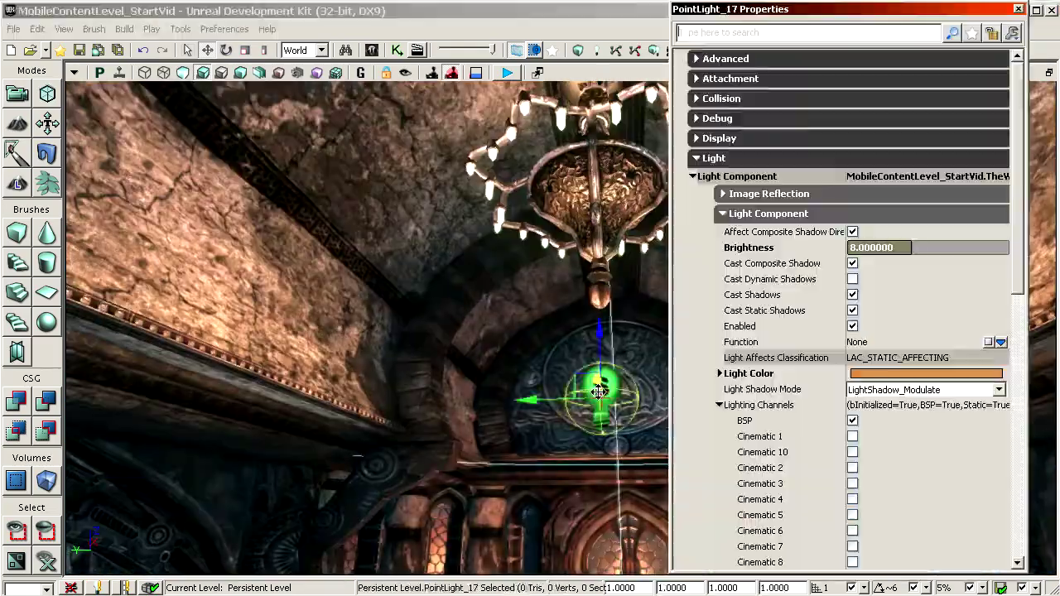
pyautogui.click(777, 250)
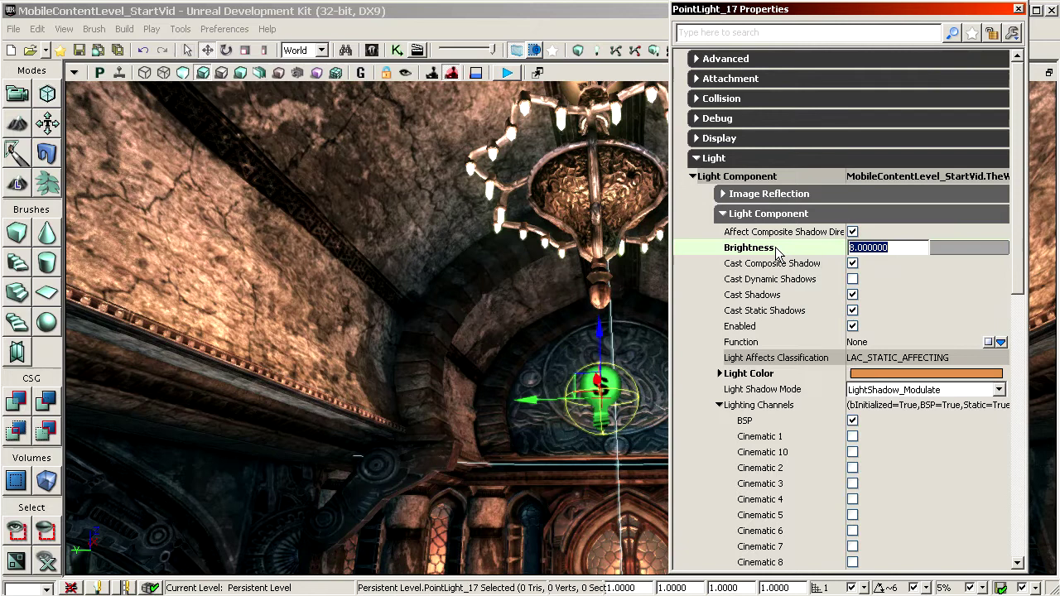
pyautogui.click(765, 406)
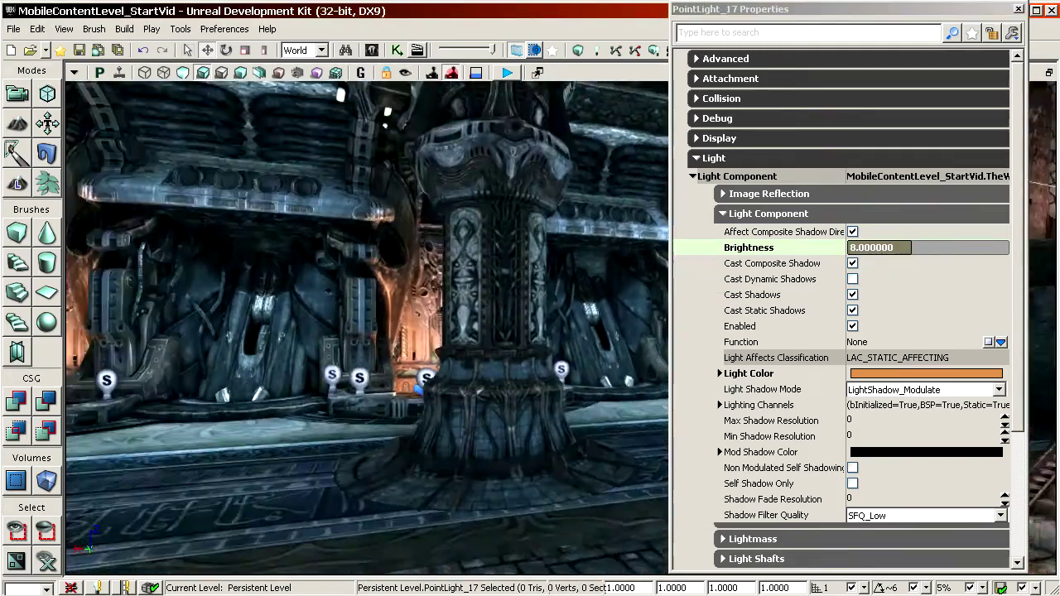
# Select the point light above the staircase and the one in the side alcove to compare their Brightness
pyautogui.moveTo(522, 403)
pyautogui.mouseDown(button='right')
pyautogui.moveTo(489, 403)
pyautogui.moveTo(518, 414)
pyautogui.moveTo(522, 403)
pyautogui.mouseUp(button='right')
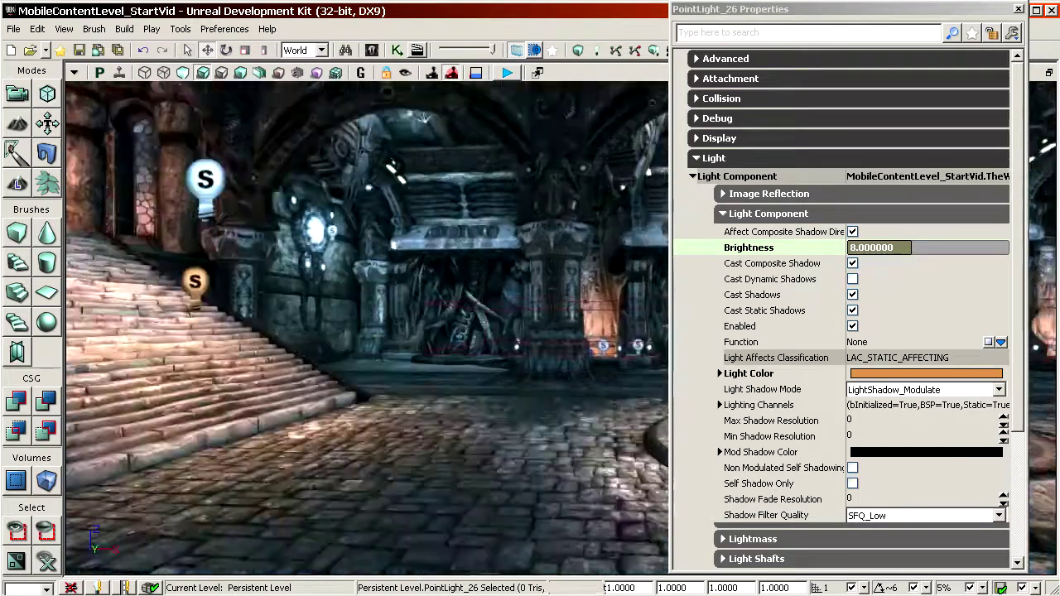
pyautogui.moveTo(414, 315); pyautogui.dragTo(344, 285, button='right')
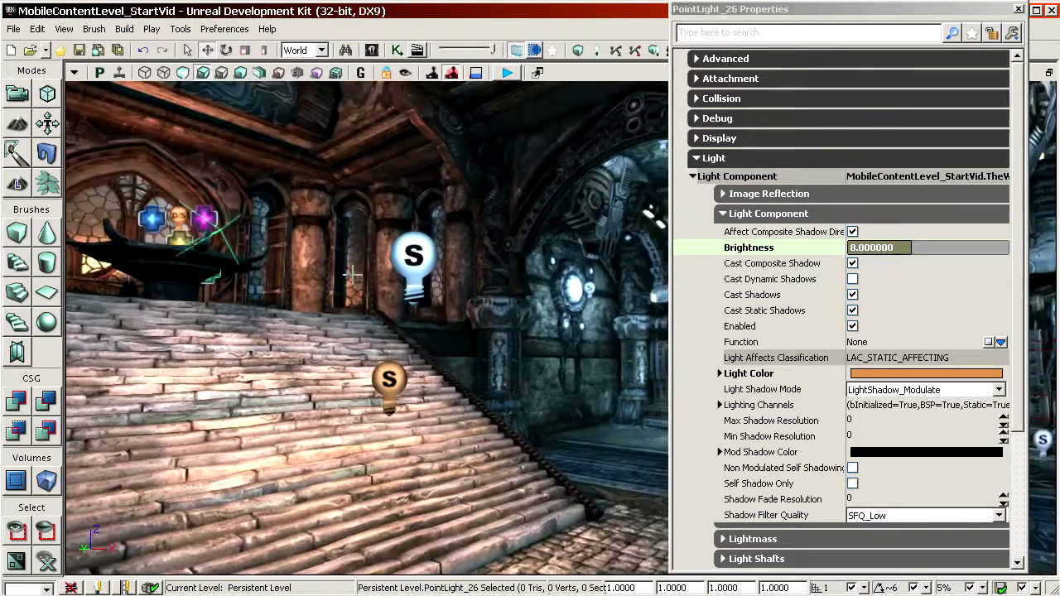
pyautogui.click(413, 259)
pyautogui.click(389, 383)
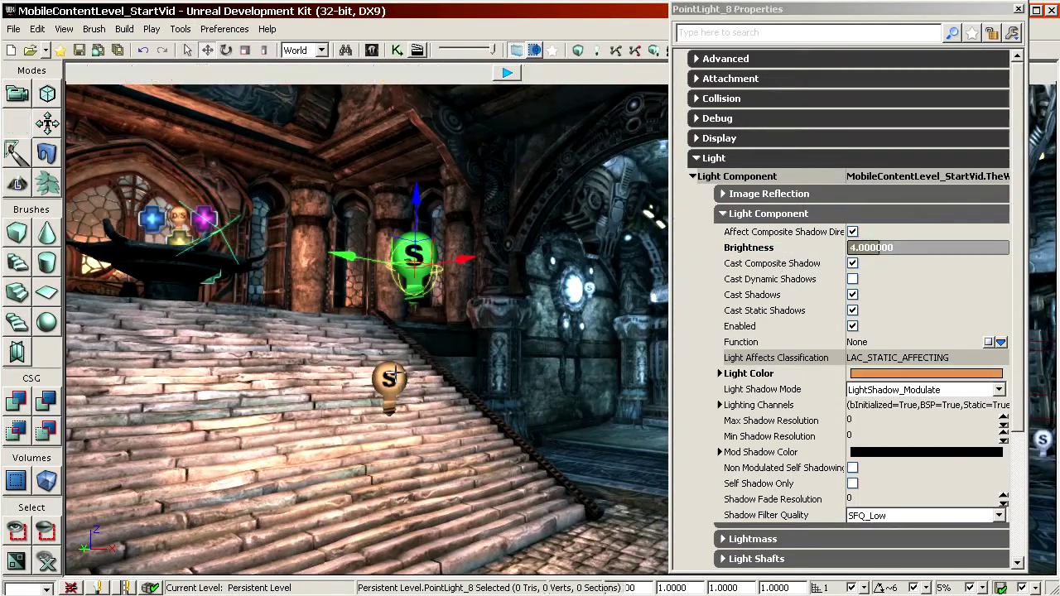
pyautogui.moveTo(406, 269); pyautogui.dragTo(243, 455, button='right')
pyautogui.moveTo(308, 404); pyautogui.dragTo(609, 418, button='right')
pyautogui.moveTo(414, 393); pyautogui.dragTo(592, 426, button='right')
pyautogui.click(419, 373)
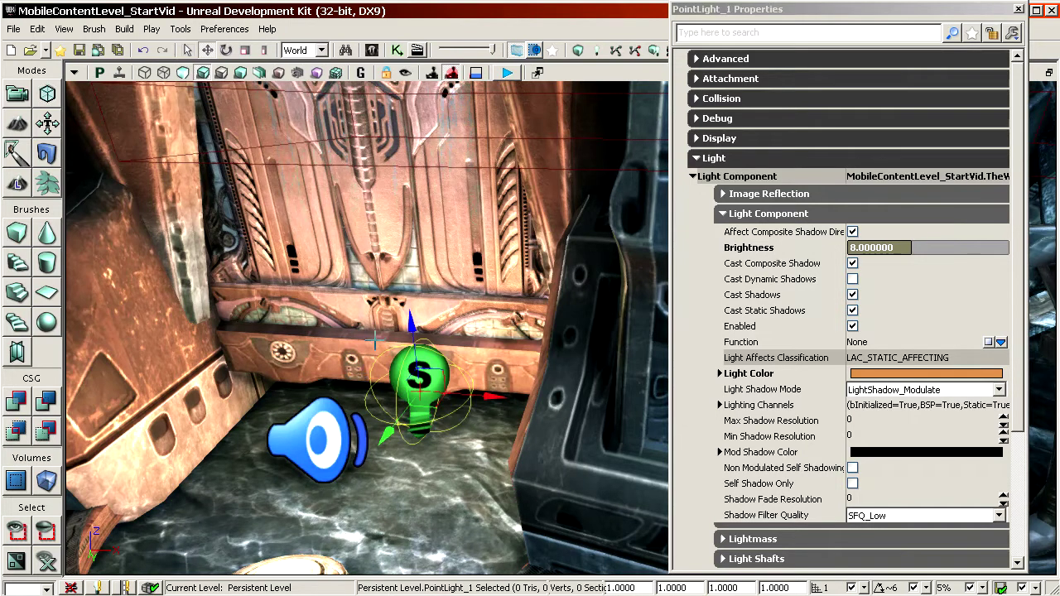
pyautogui.moveTo(375, 339); pyautogui.dragTo(348, 328, button='right')
pyautogui.moveTo(537, 374); pyautogui.dragTo(518, 360, button='right')
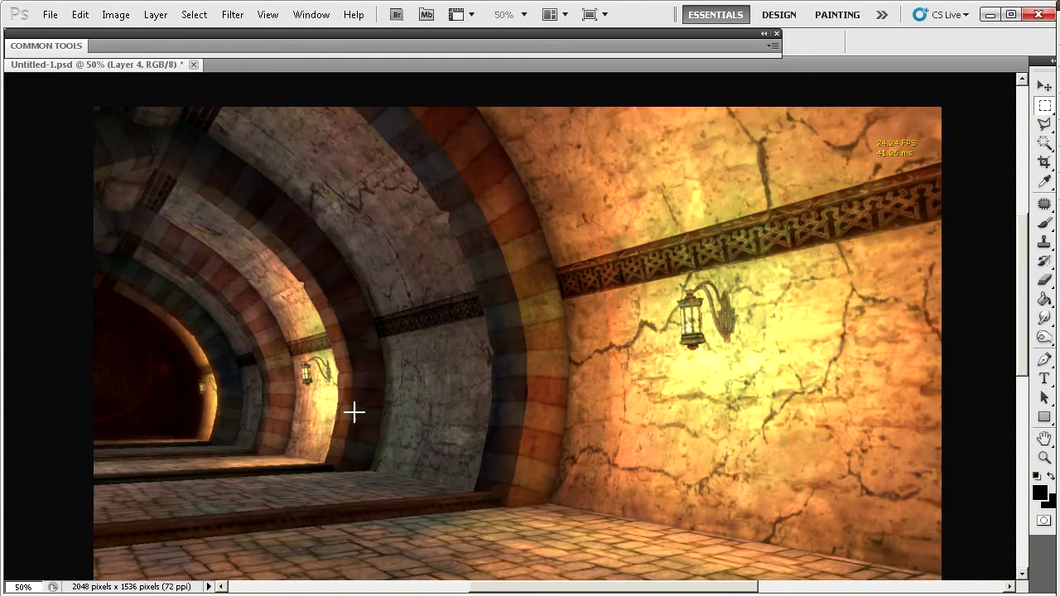
# Mark the lit wall areas around the near and far lanterns in the tunnel screenshot with temporary rectangular selections
pyautogui.moveTo(622, 199); pyautogui.dragTo(836, 382)
pyautogui.click(356, 380)
pyautogui.moveTo(291, 326); pyautogui.dragTo(367, 448)
pyautogui.click(280, 422)
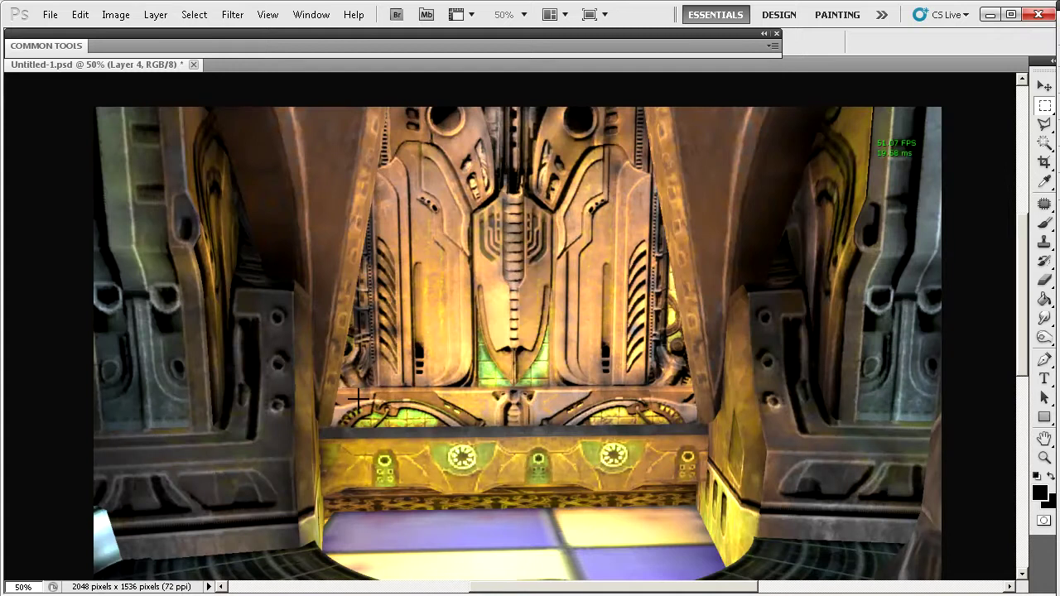
# Mark the yellow-lit lower wall and floor of the alcove screenshot with temporary rectangular selections
pyautogui.moveTo(316, 399); pyautogui.dragTo(770, 572)
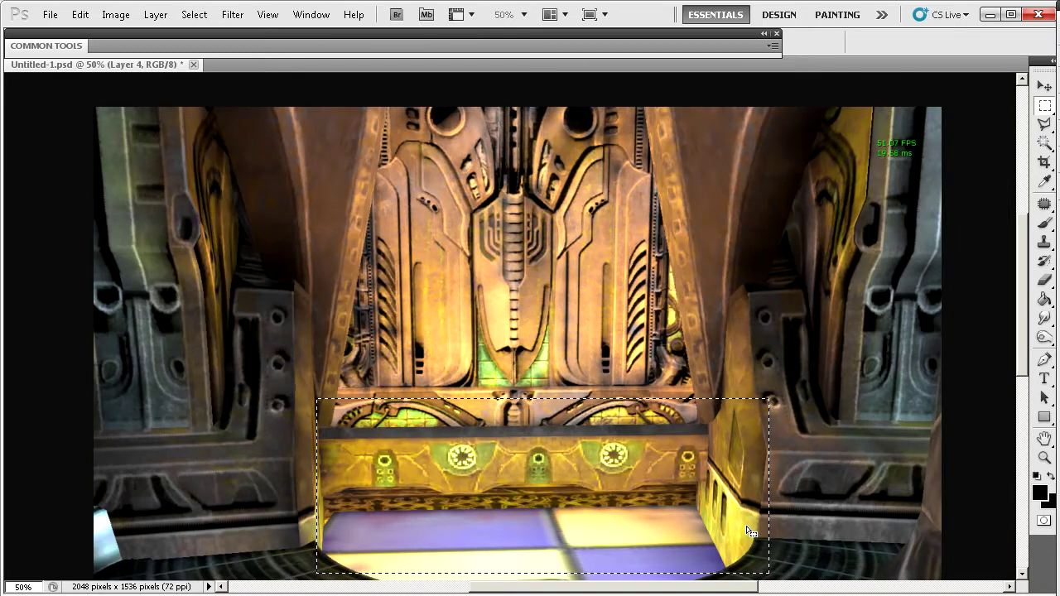
pyautogui.click(638, 314)
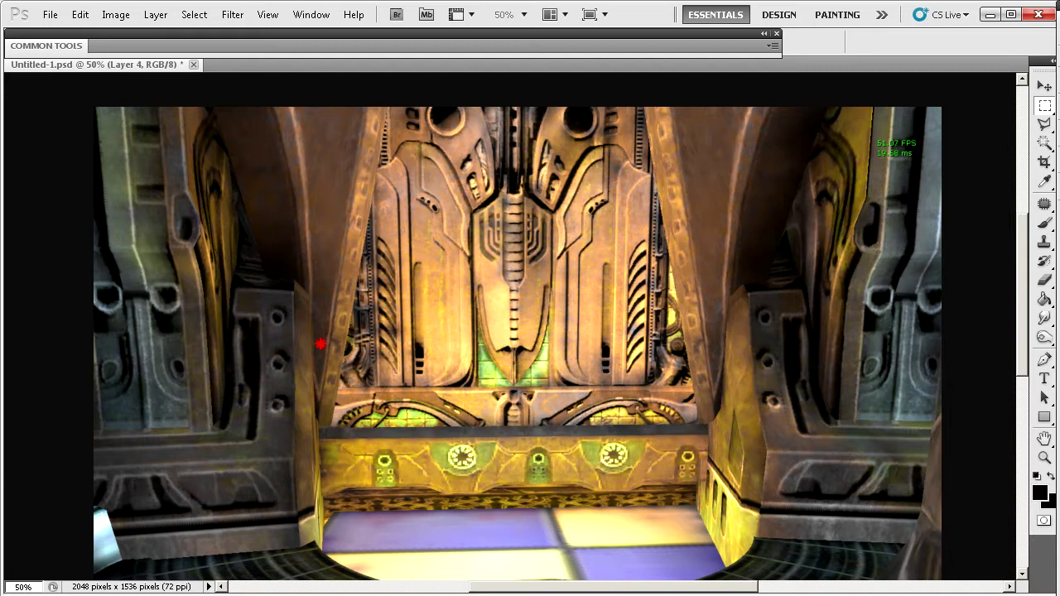
pyautogui.moveTo(321, 343); pyautogui.dragTo(675, 539)
pyautogui.click(737, 551)
# Switch back to the Unreal Development Kit and select the point light high above the altar
pyautogui.hotkey('alt', 'Tab')
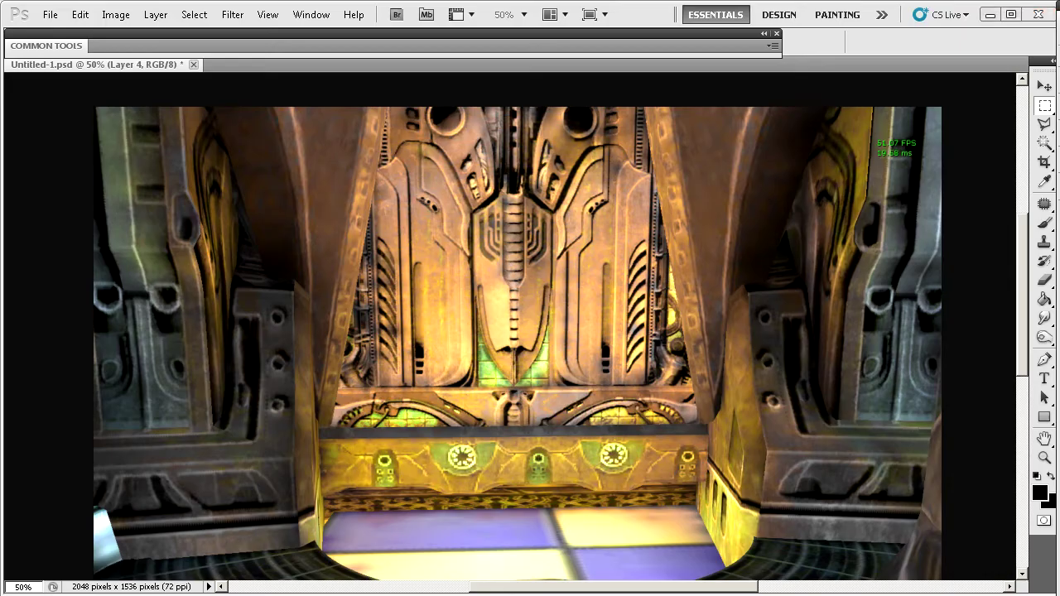
pyautogui.moveTo(467, 473); pyautogui.dragTo(381, 347)
pyautogui.moveTo(381, 348); pyautogui.dragTo(452, 286, button='right')
pyautogui.moveTo(452, 285); pyautogui.dragTo(512, 143)
pyautogui.click(511, 143)
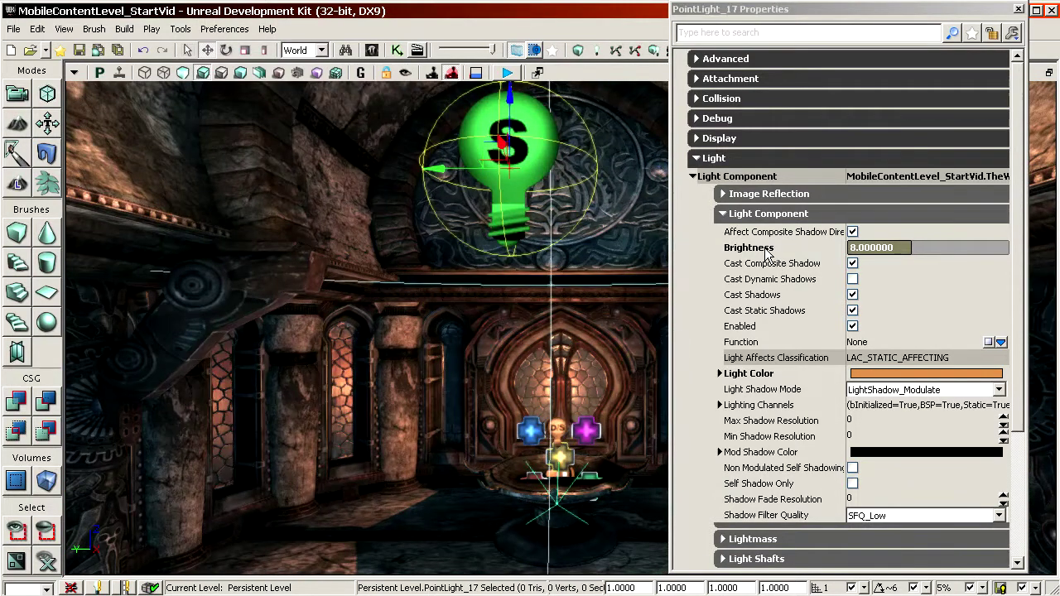
# Select all point lights that share the selected light's Brightness and set their Brightness to 1.75
pyautogui.click(749, 248)
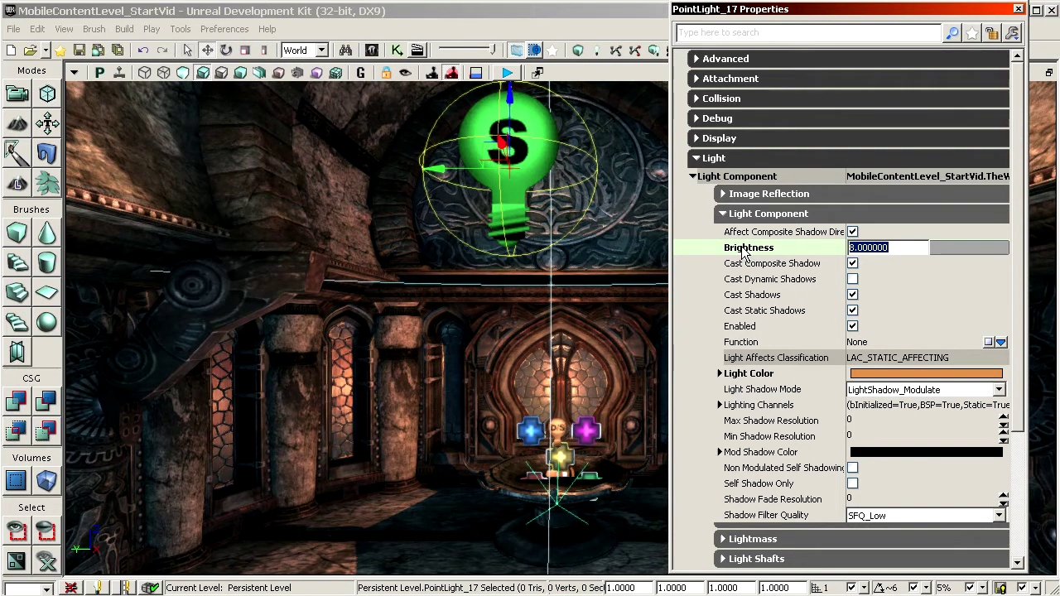
pyautogui.rightClick(522, 125)
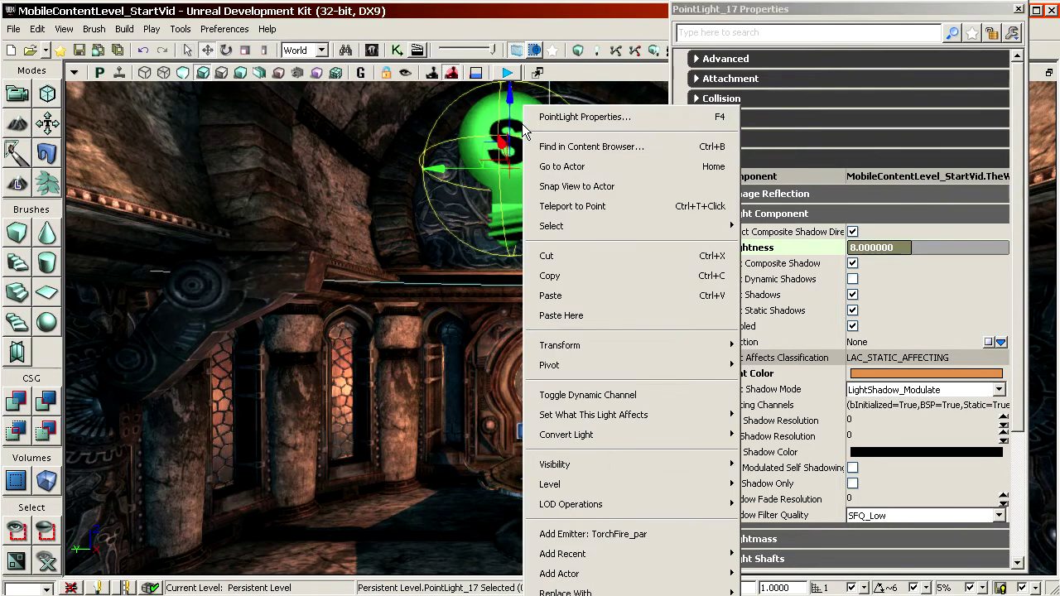
pyautogui.moveTo(571, 226)
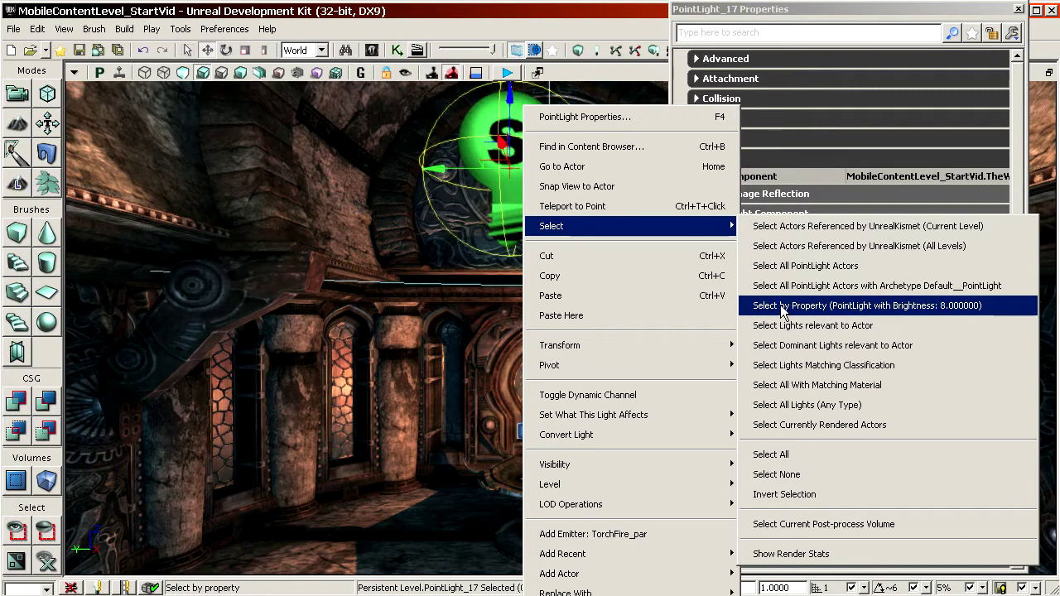
pyautogui.click(842, 314)
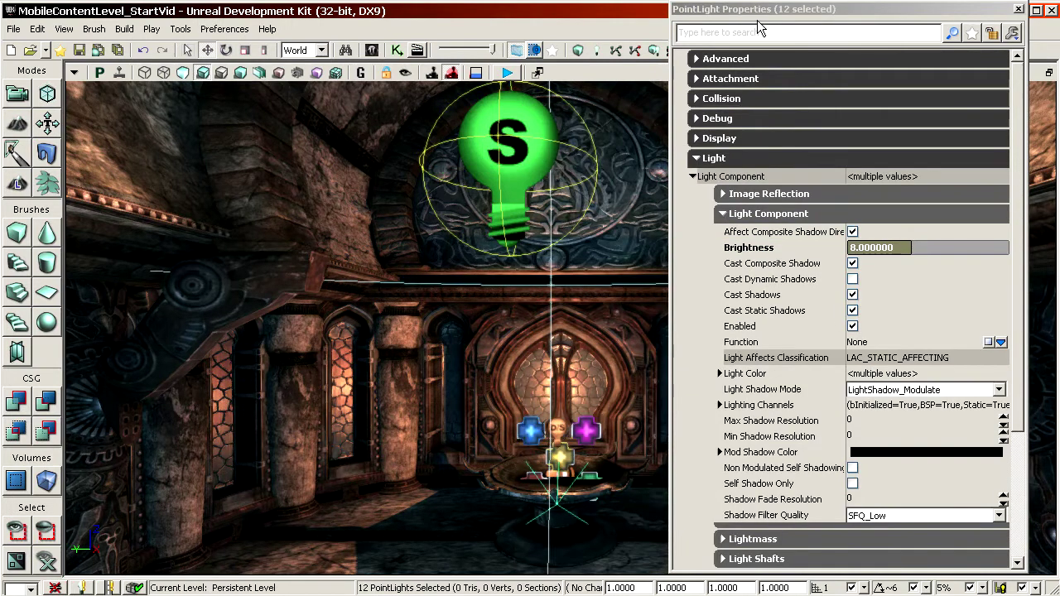
pyautogui.moveTo(597, 215); pyautogui.dragTo(613, 240, button='right')
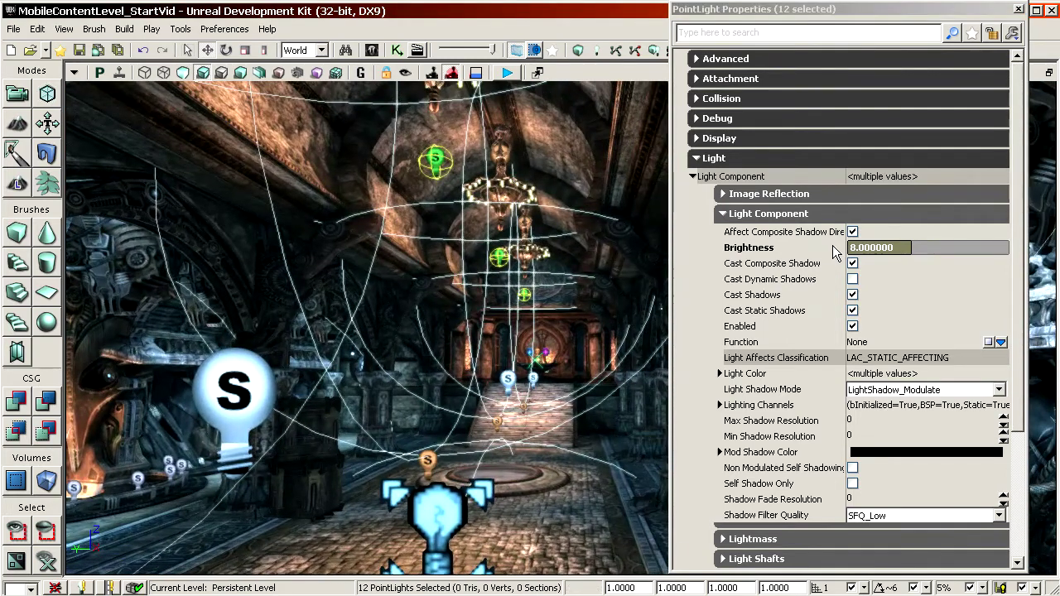
pyautogui.click(832, 246)
pyautogui.write('1.5')
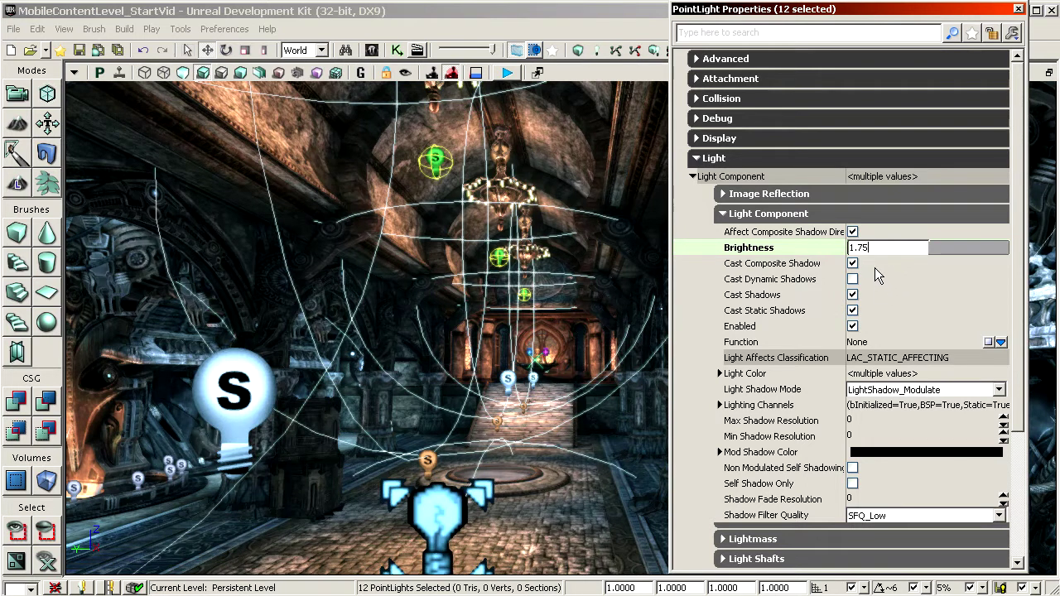
pyautogui.press('Return')
# Select all point lights matching the Brightness of the light at the top of the chandelier and set their Brightness to 2
pyautogui.moveTo(580, 367); pyautogui.dragTo(567, 397)
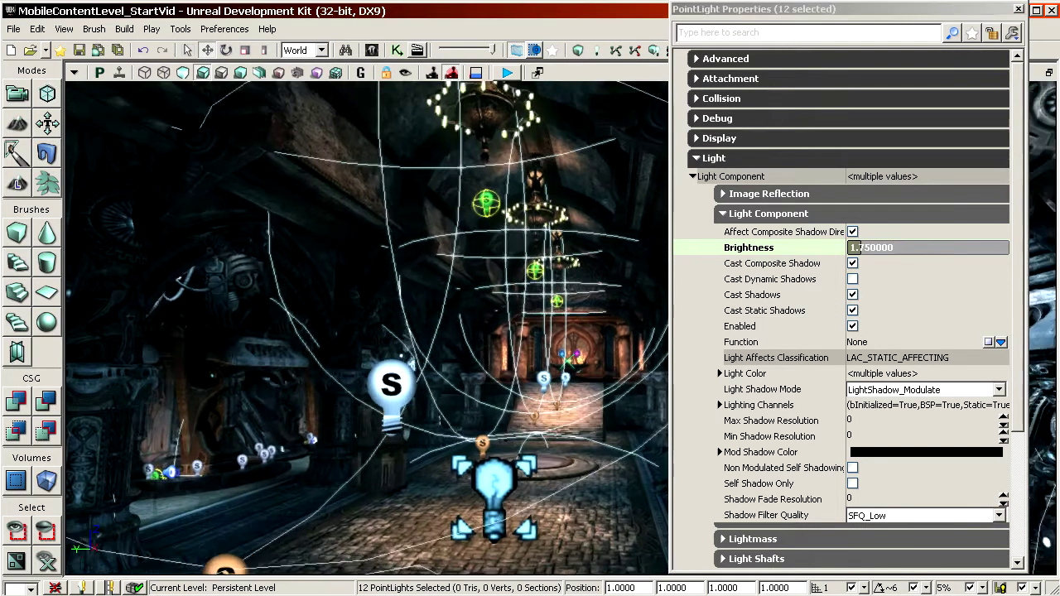
pyautogui.moveTo(567, 397); pyautogui.dragTo(472, 243, button='right')
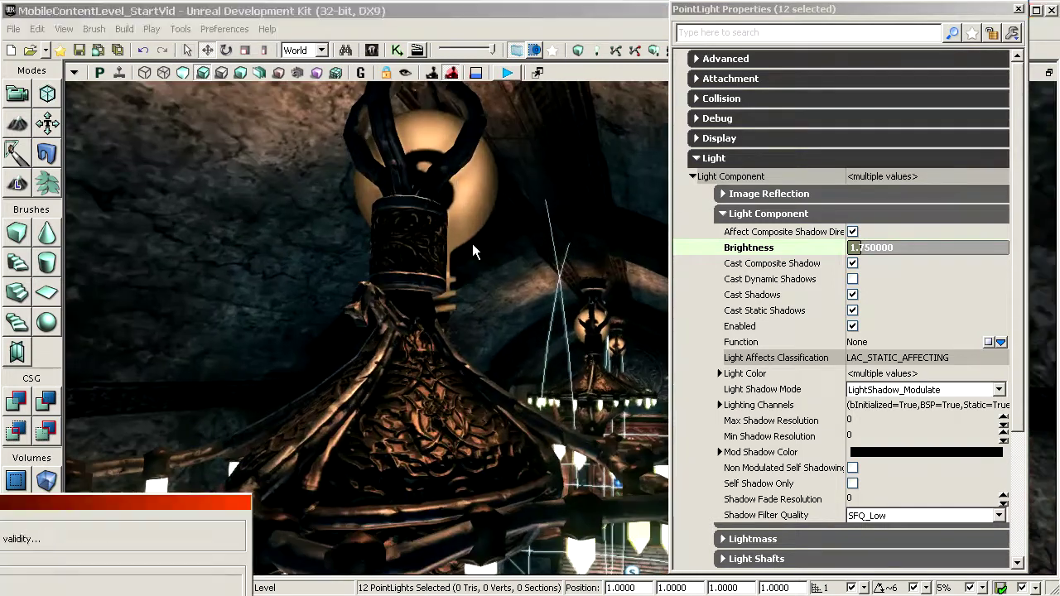
pyautogui.click(469, 187)
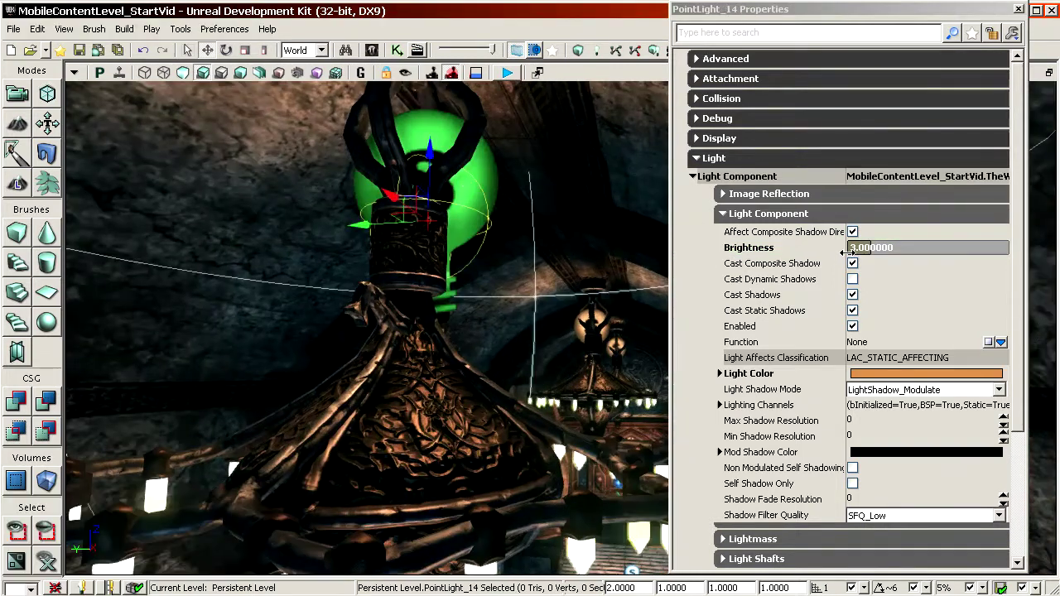
pyautogui.rightClick(480, 207)
pyautogui.moveTo(547, 302)
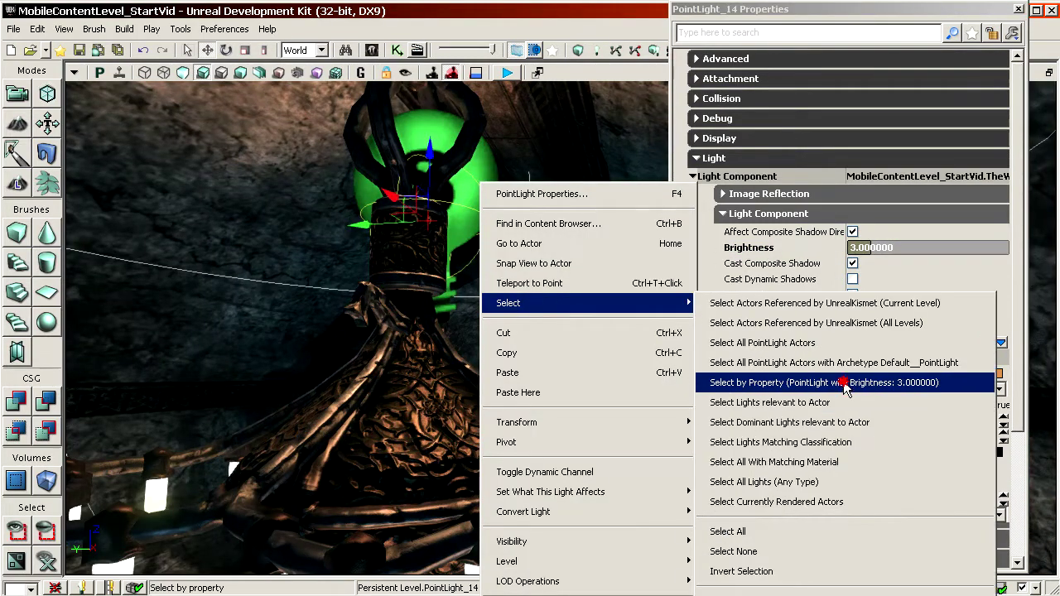
pyautogui.click(844, 384)
pyautogui.click(811, 247)
pyautogui.write('2')
pyautogui.press('Return')
# Select all lights matching the Brightness of the orange point light beside the round floor well and set their Brightness to 2
pyautogui.click(562, 334)
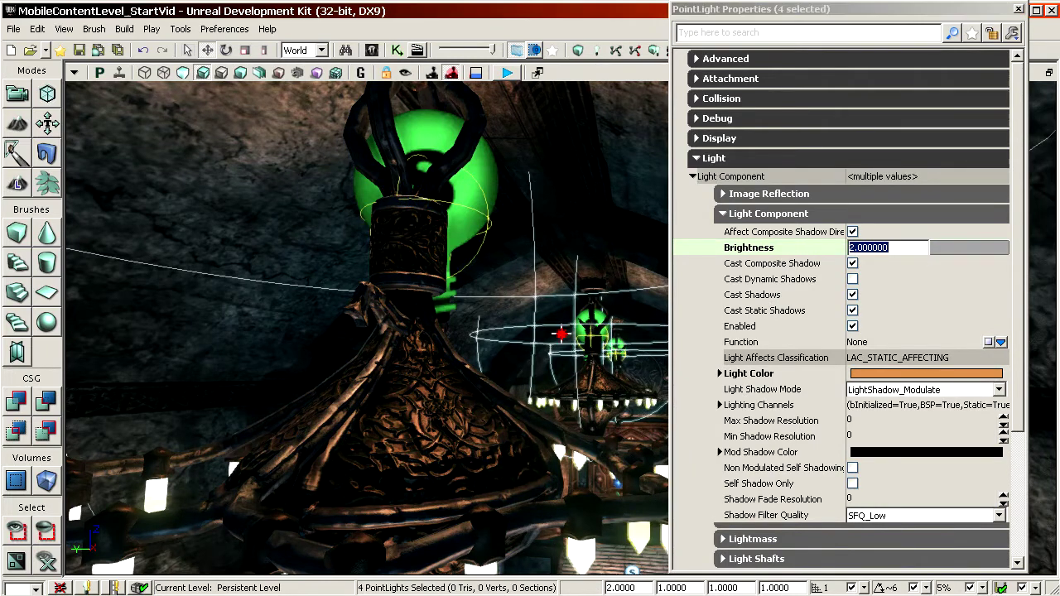
pyautogui.moveTo(561, 334); pyautogui.dragTo(474, 349, button='right')
pyautogui.click(472, 348)
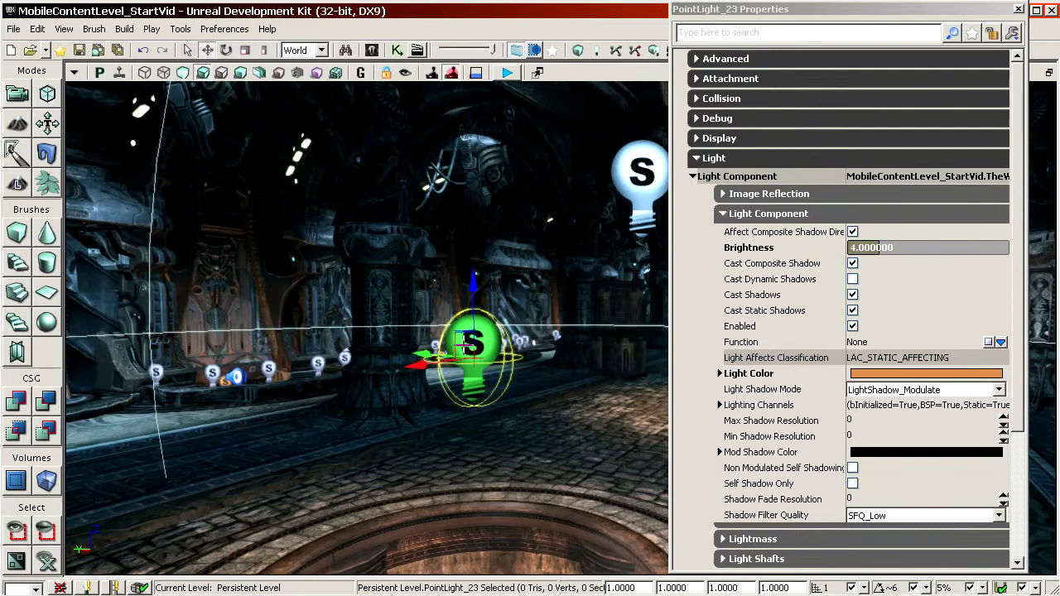
pyautogui.moveTo(369, 284); pyautogui.dragTo(464, 319, button='right')
pyautogui.click(757, 250)
pyautogui.click(285, 265)
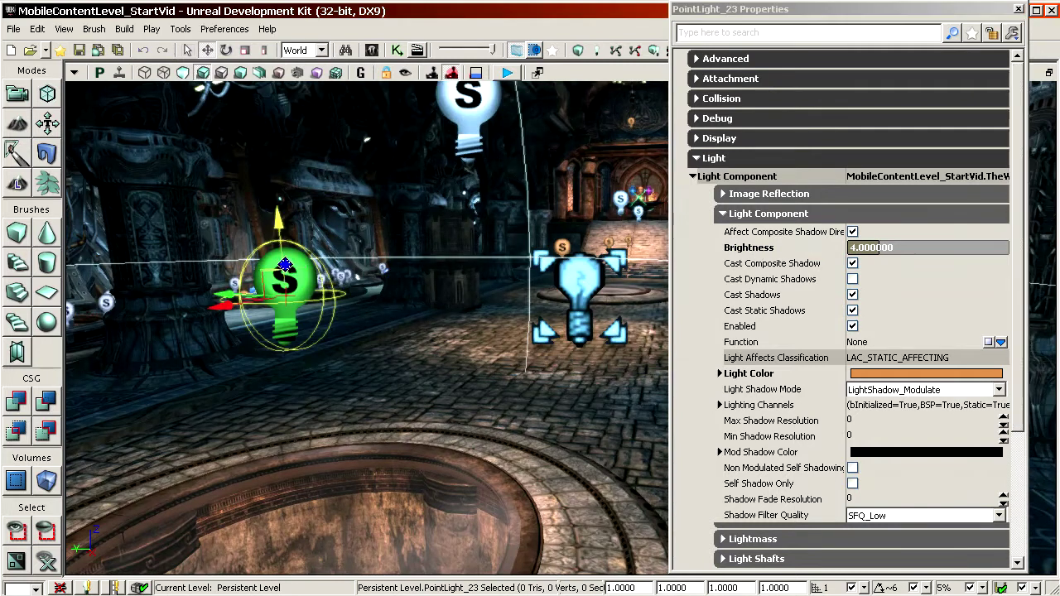
pyautogui.rightClick(285, 265)
pyautogui.moveTo(348, 364)
pyautogui.click(603, 442)
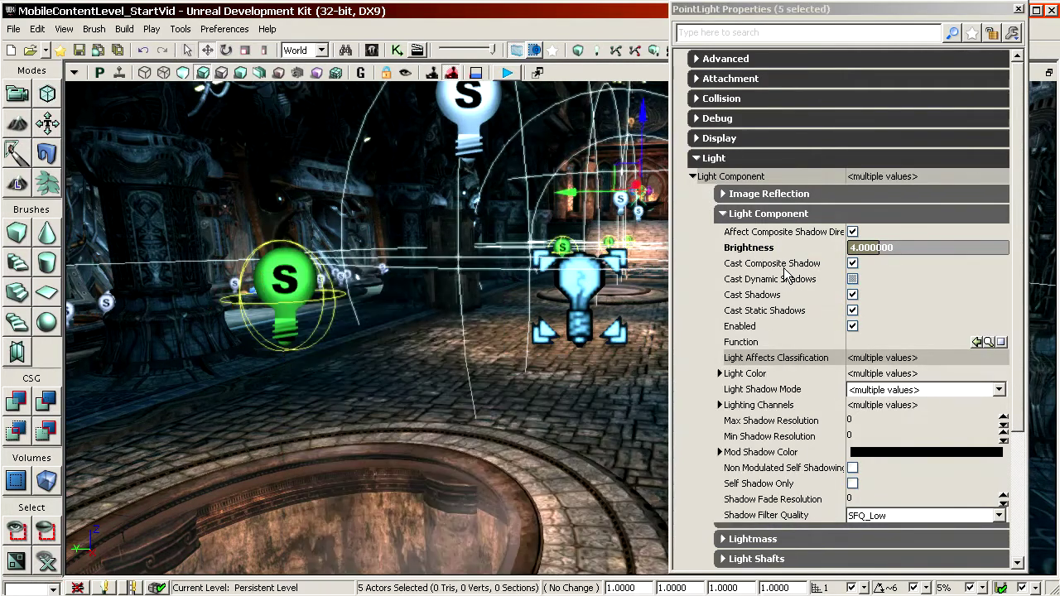
pyautogui.click(777, 247)
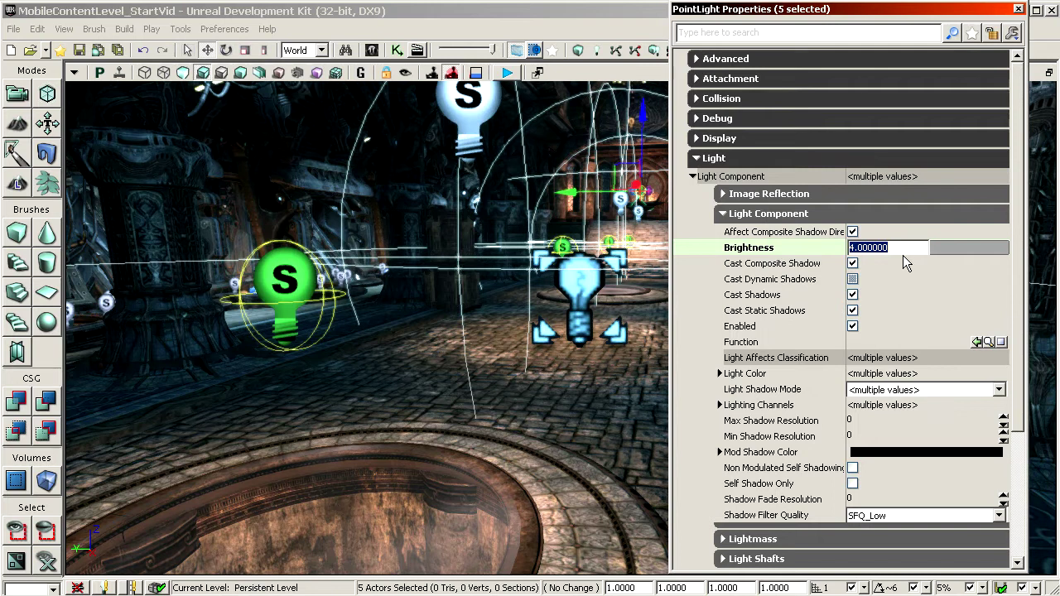
pyautogui.write('2')
pyautogui.press('Return')
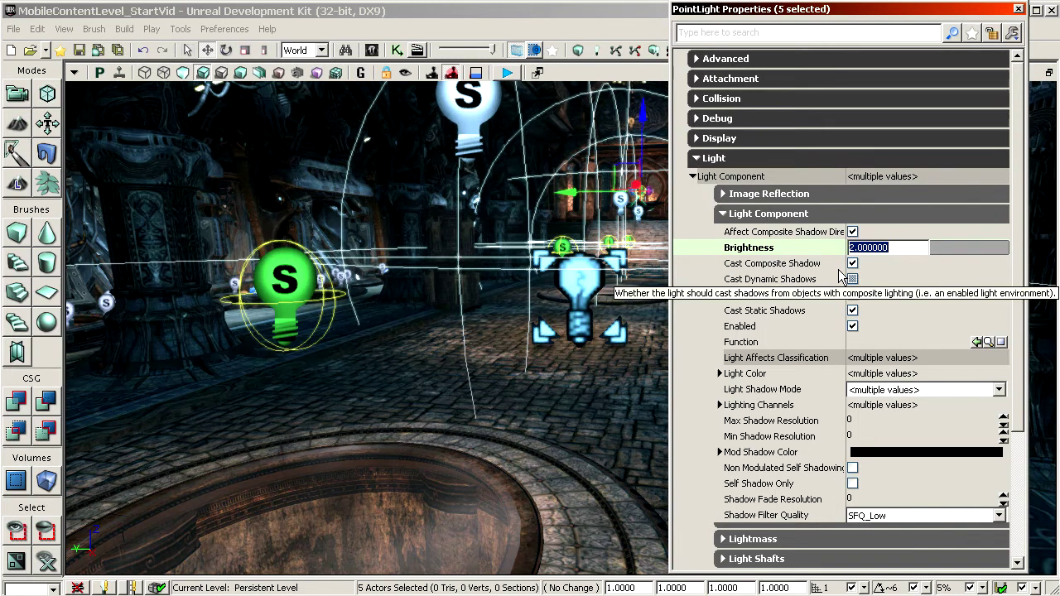
# Set the Brightness of the five selected point lights to 1.75
pyautogui.moveTo(573, 357); pyautogui.dragTo(654, 338, button='right')
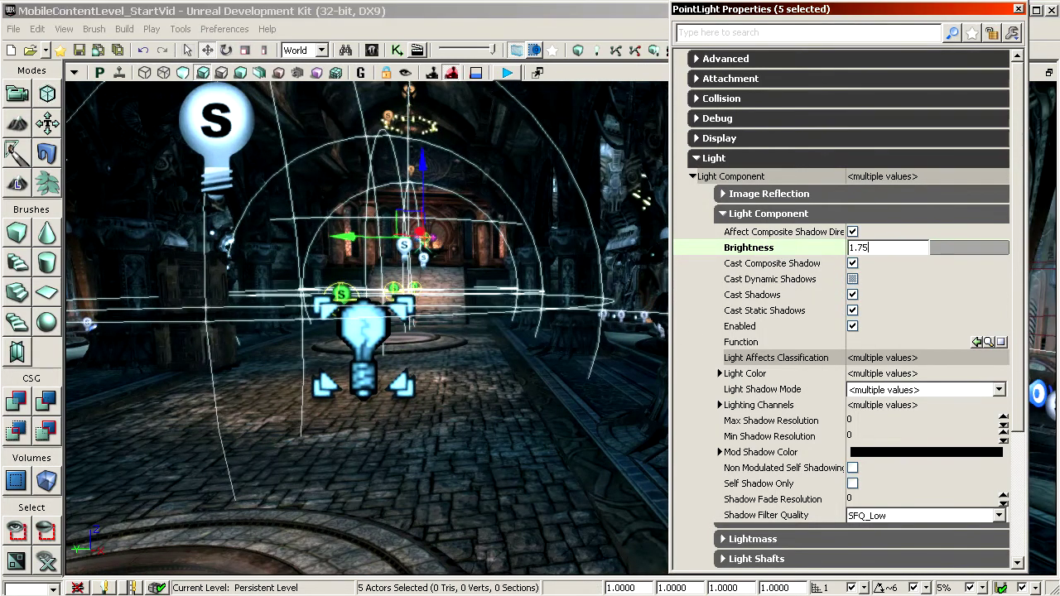
pyautogui.press('Return')
pyautogui.moveTo(507, 356); pyautogui.dragTo(549, 348, button='right')
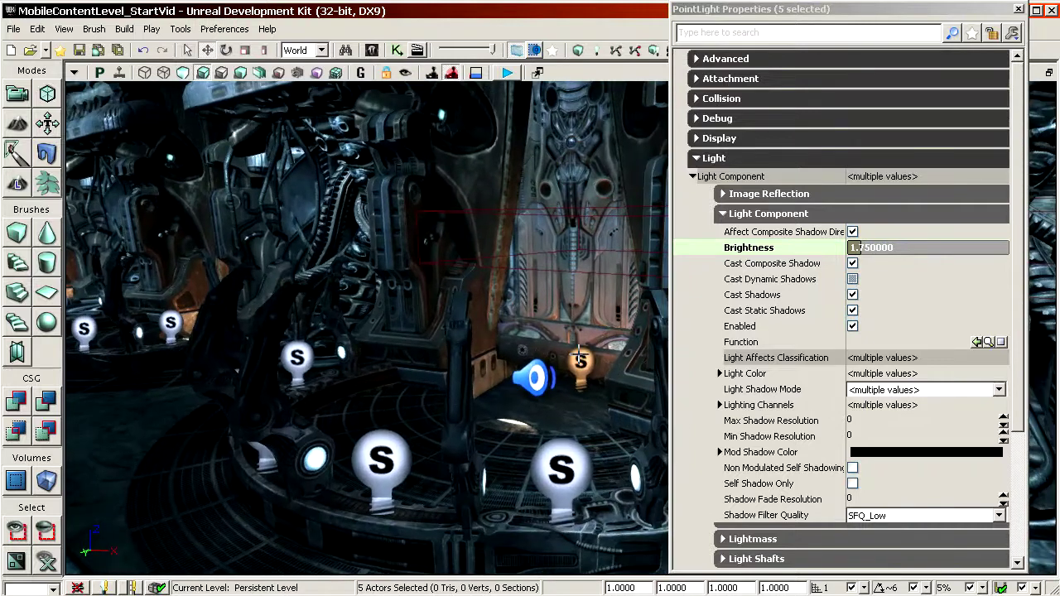
# Check the Brightness of the point lights around the machine alcoves and at the round wall fixture
pyautogui.click(579, 358)
pyautogui.click(560, 467)
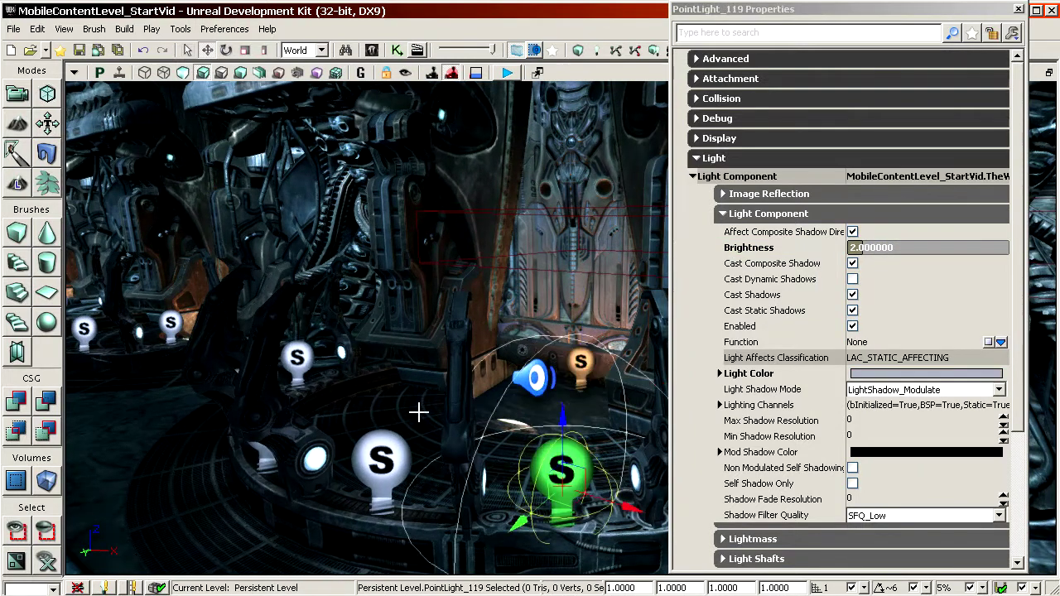
pyautogui.click(384, 457)
pyautogui.moveTo(452, 369)
pyautogui.mouseDown(button='right')
pyautogui.moveTo(422, 370)
pyautogui.moveTo(452, 367)
pyautogui.mouseUp(button='right')
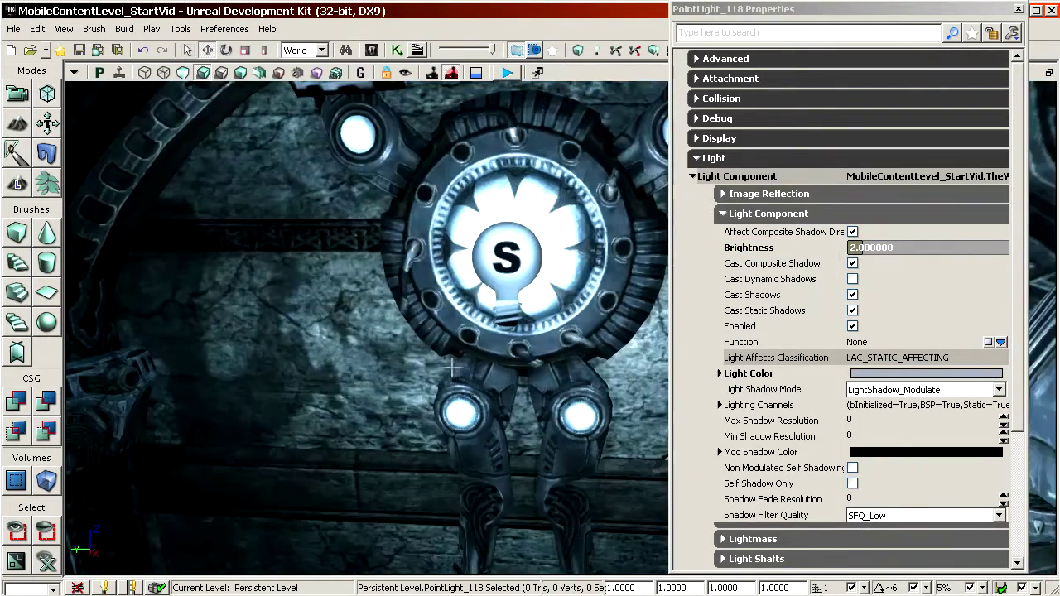
pyautogui.click(499, 267)
pyautogui.moveTo(499, 267); pyautogui.dragTo(506, 215, button='right')
pyautogui.click(337, 436)
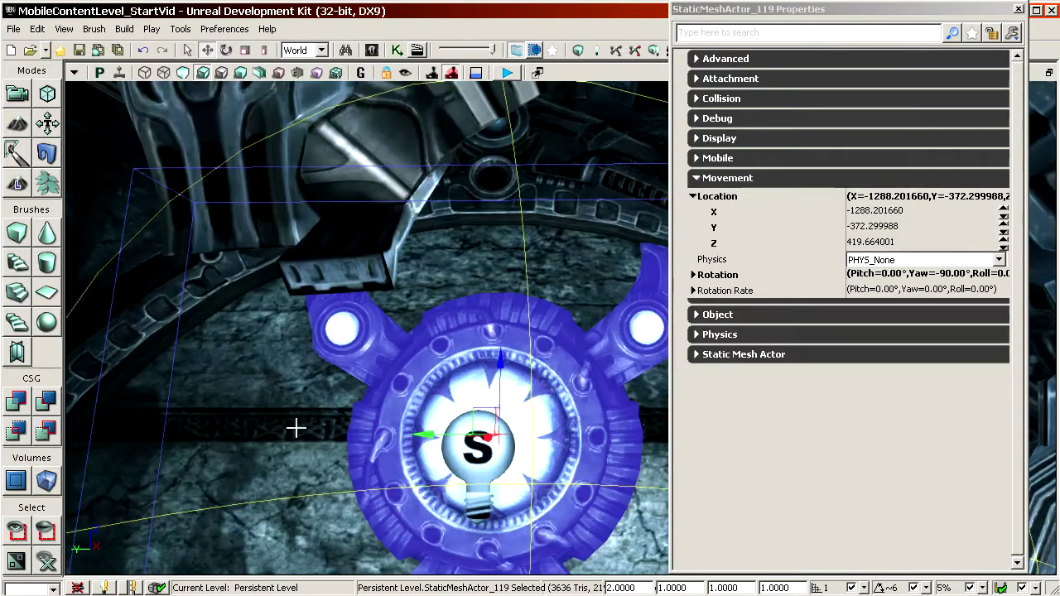
pyautogui.moveTo(296, 429); pyautogui.dragTo(279, 336, button='right')
pyautogui.click(348, 347)
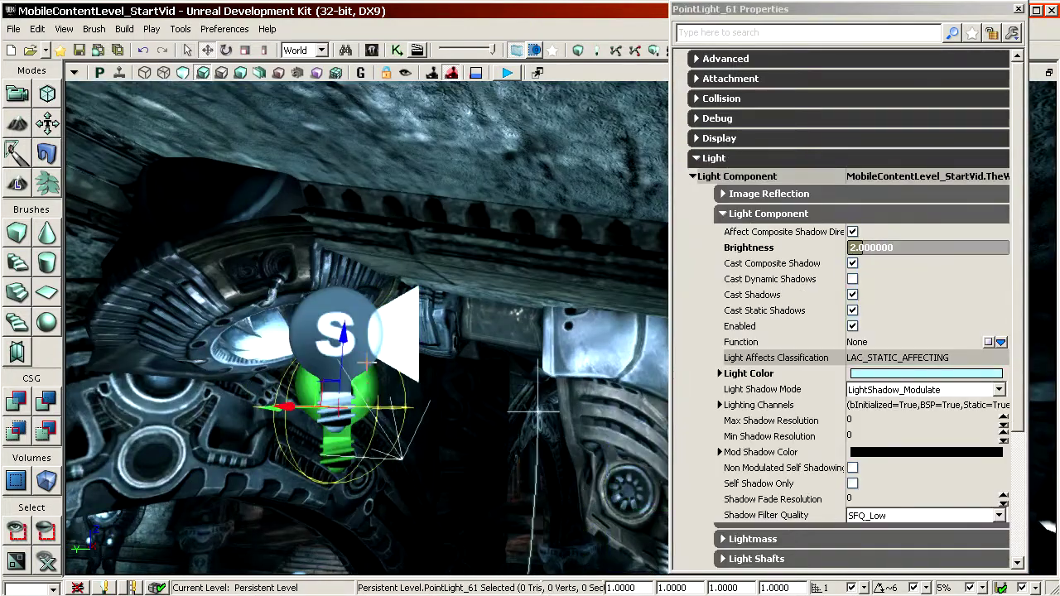
# Select all spotlights matching the Brightness of the spotlight at the ceiling lamp and set their Brightness to 2
pyautogui.click(365, 329)
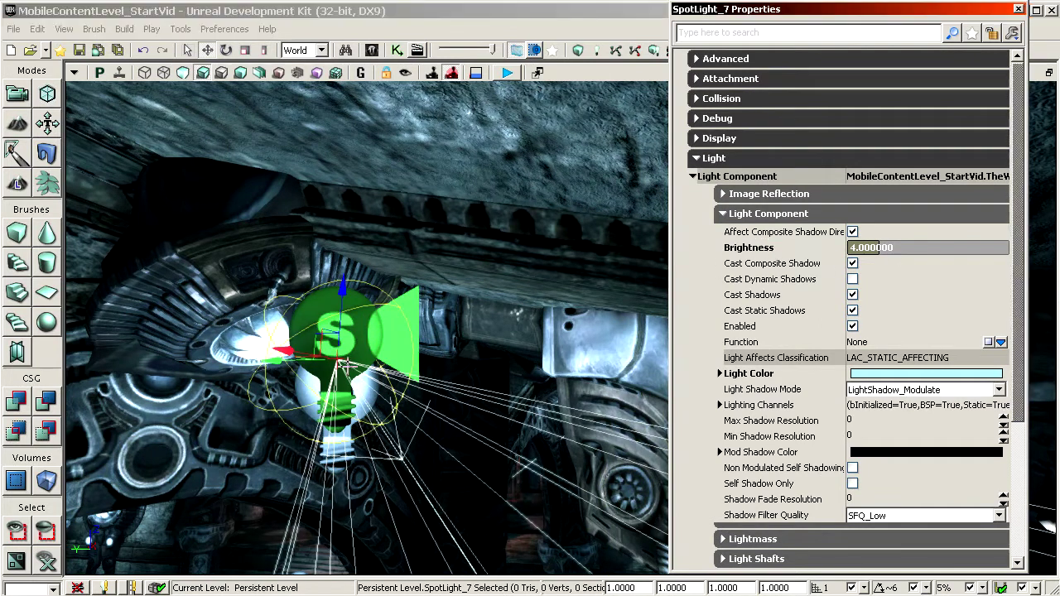
pyautogui.rightClick(362, 325)
pyautogui.moveTo(424, 448)
pyautogui.click(679, 500)
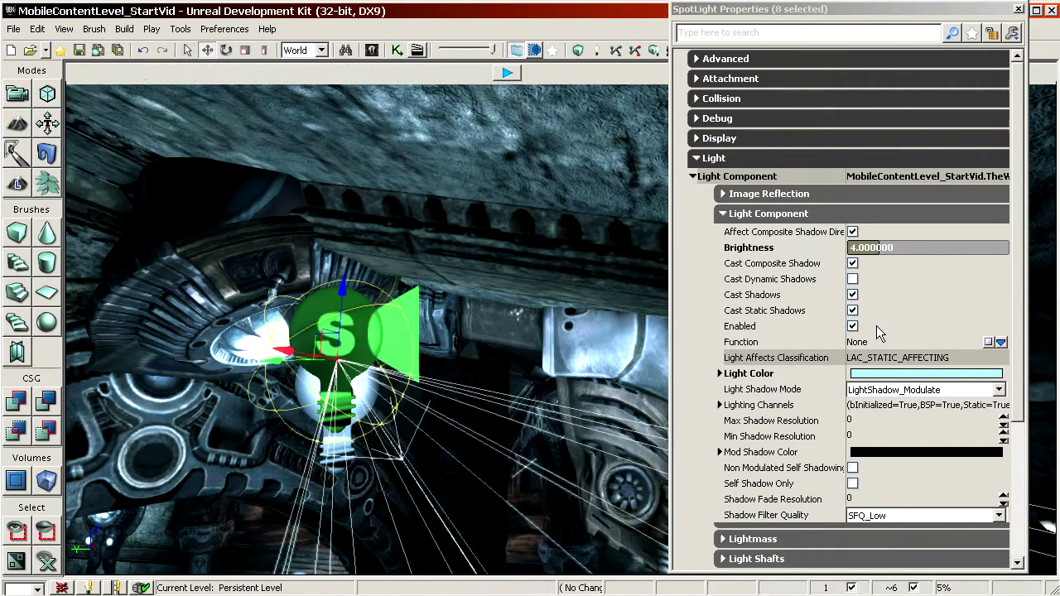
pyautogui.click(803, 295)
# Select all point lights matching the Brightness of the lantern light in the arched corridor and set their Brightness to 2
pyautogui.moveTo(530, 331); pyautogui.dragTo(482, 430, button='right')
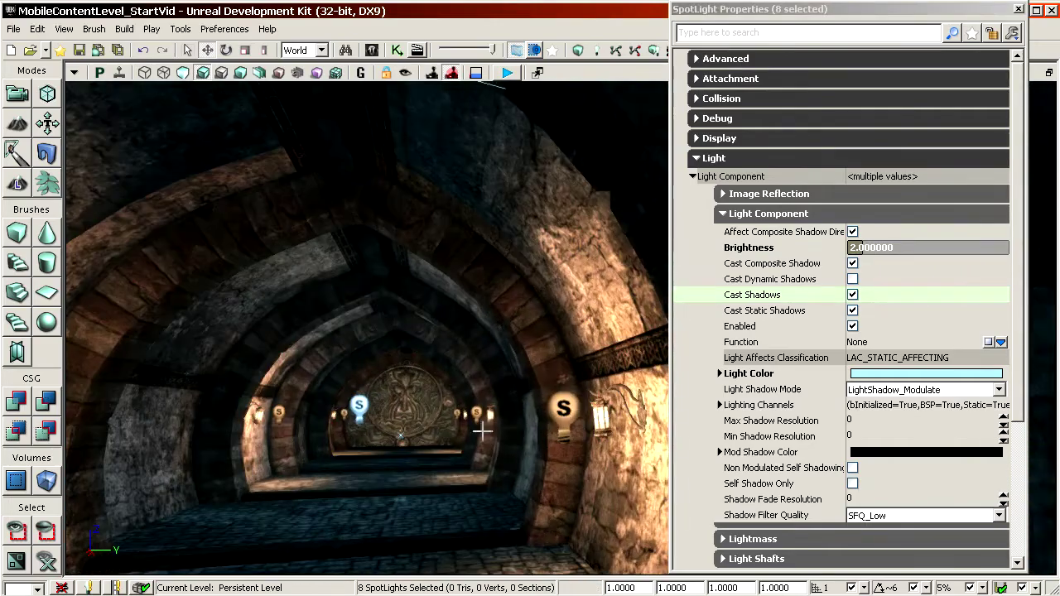
pyautogui.click(558, 405)
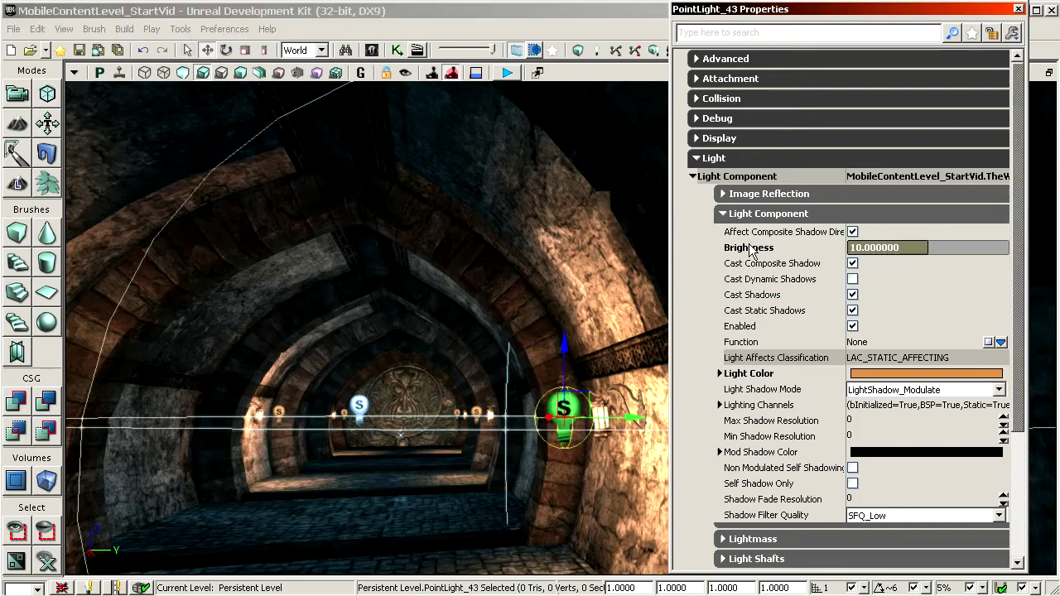
pyautogui.rightClick(561, 419)
pyautogui.moveTo(672, 517)
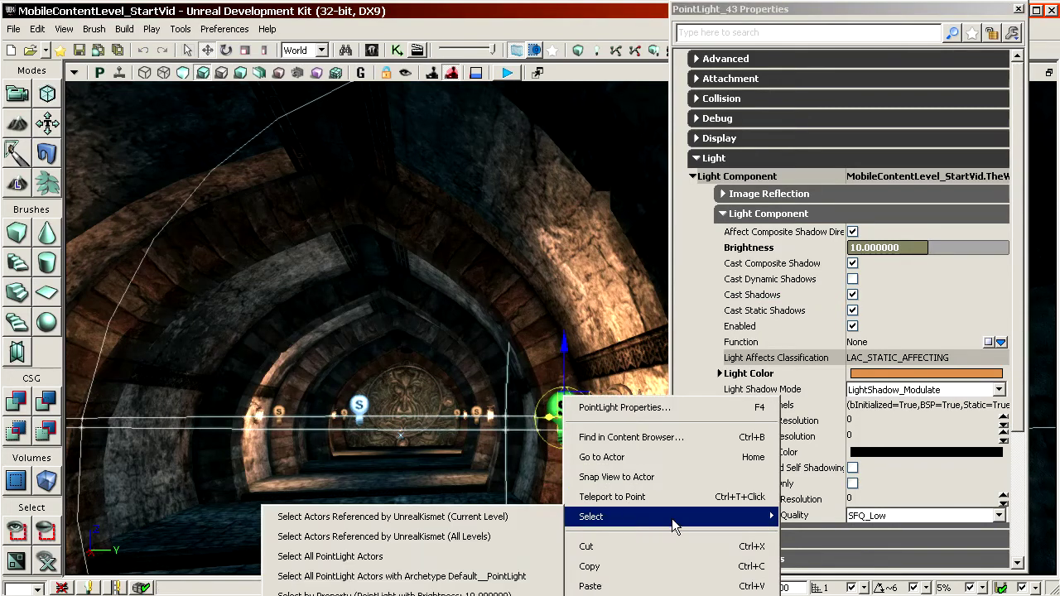
pyautogui.click(458, 576)
pyautogui.click(777, 248)
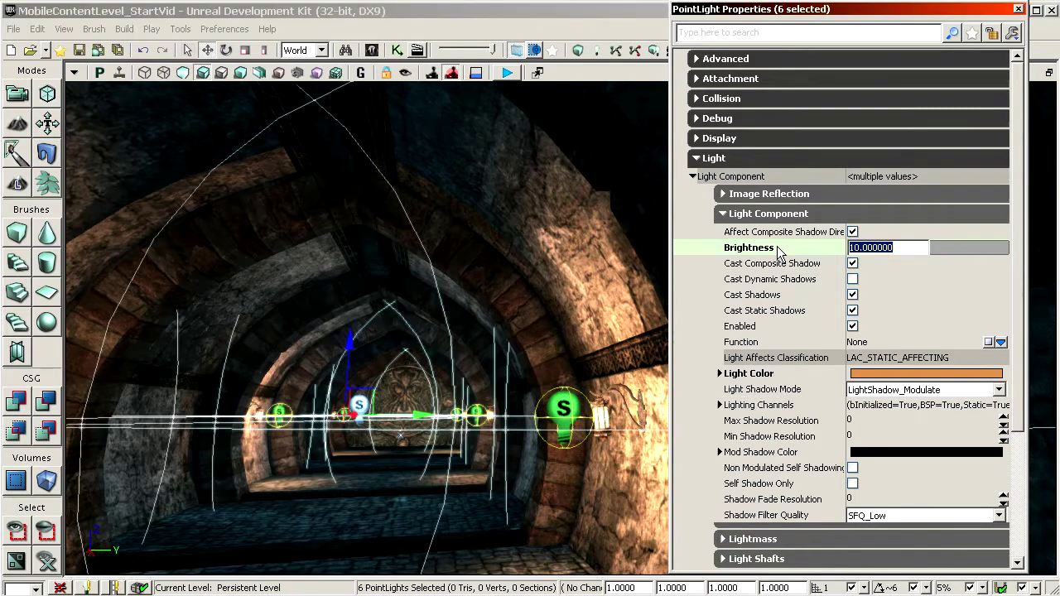
pyautogui.press('Return')
# Examine the reduced lighting in the main hall and the arched corridor, keeping the properties window out of the way
pyautogui.moveTo(497, 331); pyautogui.dragTo(613, 91)
pyautogui.moveTo(394, 497); pyautogui.dragTo(394, 375)
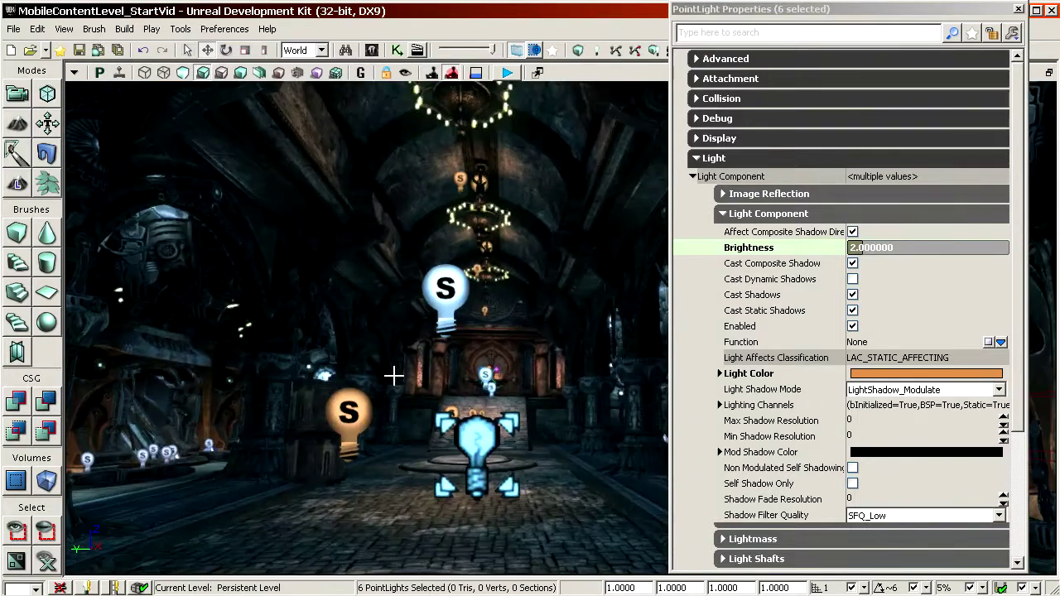
pyautogui.moveTo(726, 10); pyautogui.dragTo(799, 4)
pyautogui.moveTo(613, 207); pyautogui.dragTo(544, 372, button='right')
pyautogui.press('w')
pyautogui.press('s')
pyautogui.press('w')
pyautogui.press('w')
pyautogui.moveTo(584, 286); pyautogui.dragTo(585, 256)
pyautogui.doubleClick(841, 5)
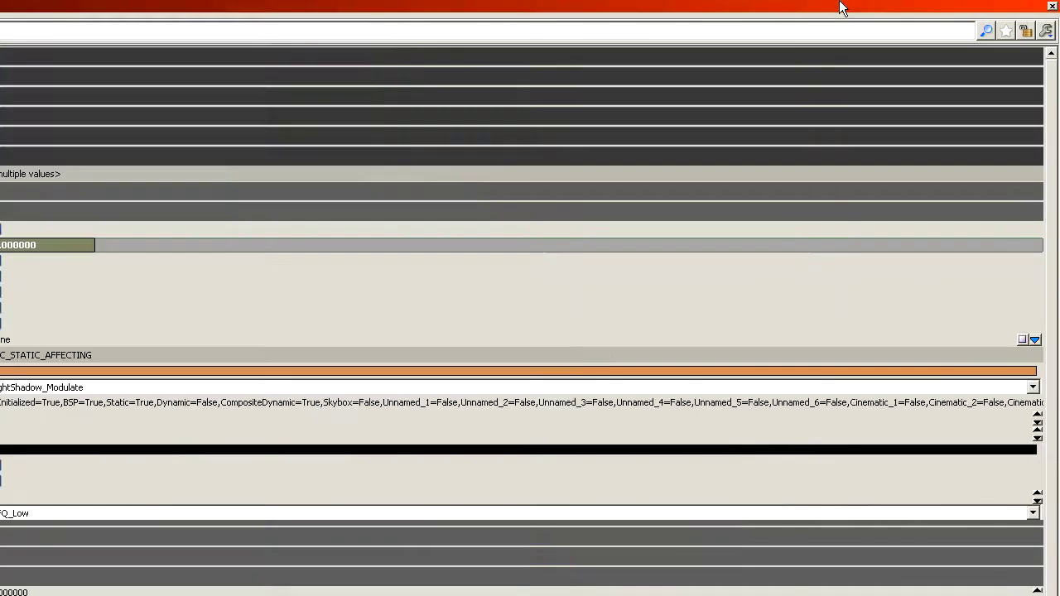
pyautogui.doubleClick(545, 9)
pyautogui.moveTo(830, 8); pyautogui.dragTo(828, 6)
pyautogui.moveTo(436, 297)
pyautogui.mouseDown(button='right')
pyautogui.moveTo(464, 297)
pyautogui.moveTo(463, 323)
pyautogui.moveTo(437, 297)
pyautogui.mouseUp(button='right')
# Set the Radius of the six selected corridor point lights to 512
pyautogui.click(805, 465)
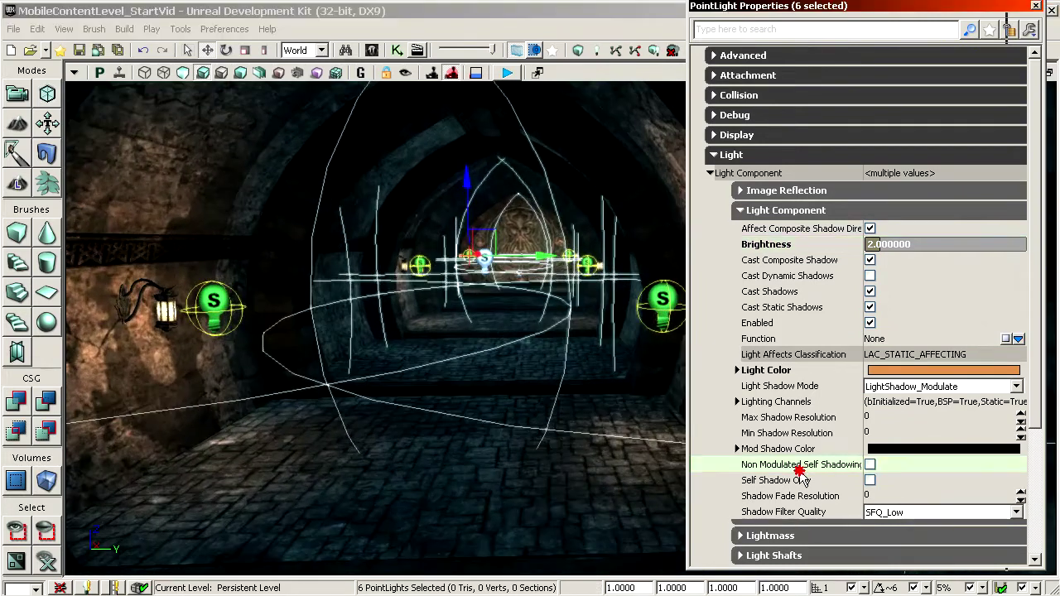
pyautogui.scroll(-3, 805, 466)
pyautogui.click(807, 466)
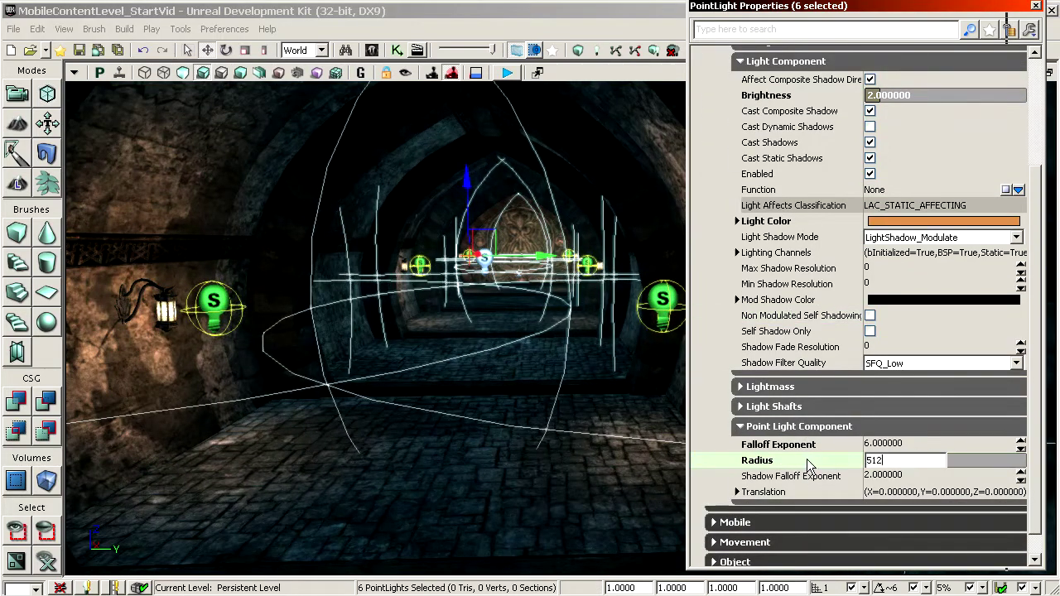
pyautogui.write('512')
pyautogui.press('Return')
# Set the Radius of the selected corridor point lights to 560
pyautogui.write('56')
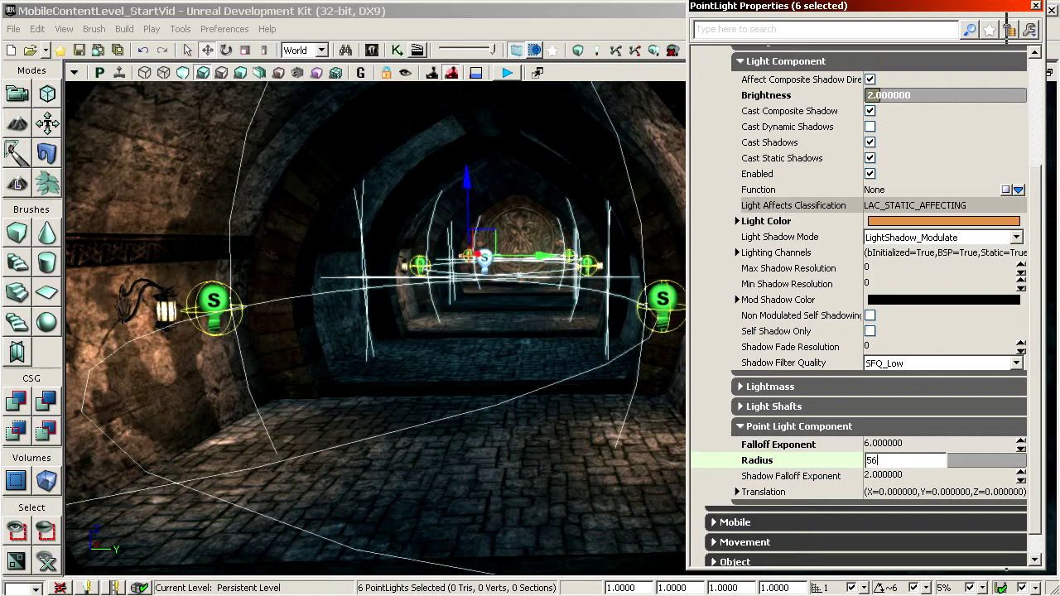
pyautogui.write('0')
pyautogui.press('Return')
# Inspect the lighting from the corridor through the main hall up to the fire bowl at the altar
pyautogui.moveTo(579, 381); pyautogui.dragTo(563, 323, button='right')
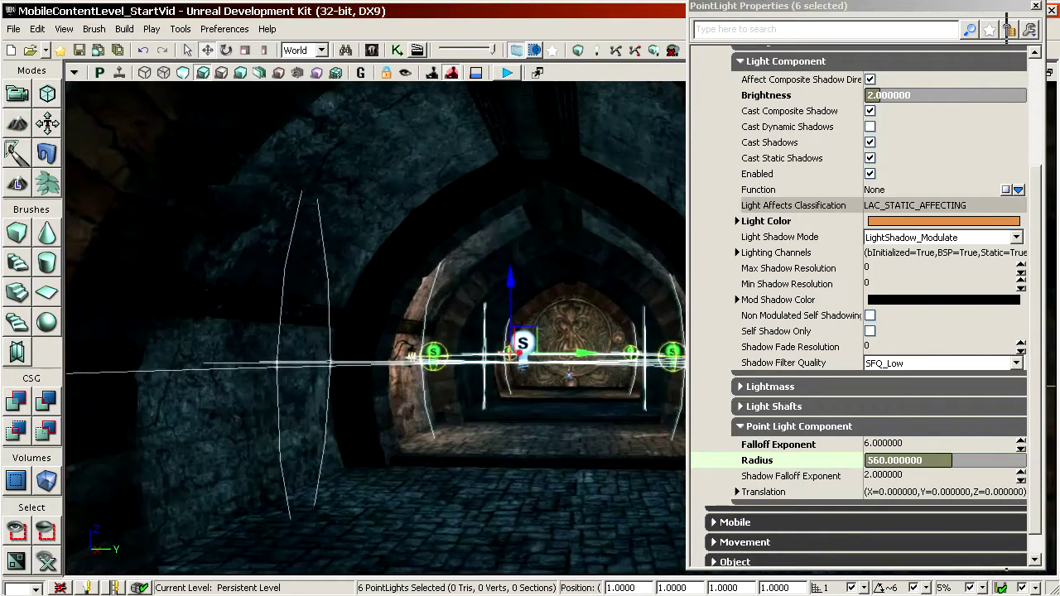
pyautogui.moveTo(436, 252); pyautogui.dragTo(874, 145)
pyautogui.click(808, 123)
pyautogui.click(793, 93)
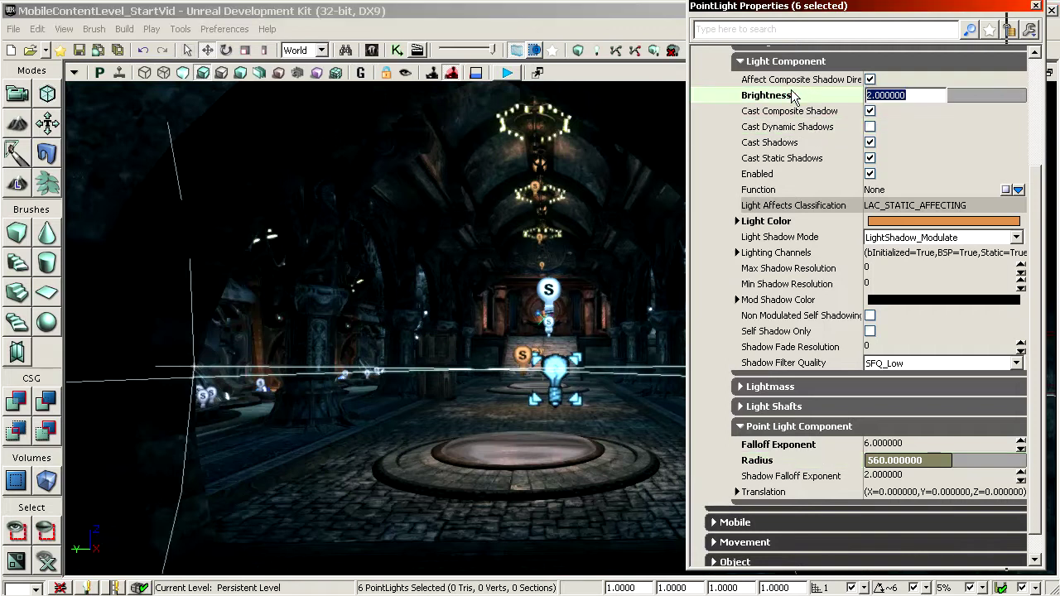
pyautogui.click(791, 127)
pyautogui.moveTo(478, 303); pyautogui.dragTo(472, 253)
pyautogui.moveTo(428, 355); pyautogui.dragTo(443, 397, button='right')
pyautogui.moveTo(509, 223); pyautogui.dragTo(510, 161)
pyautogui.moveTo(371, 385); pyautogui.dragTo(370, 346)
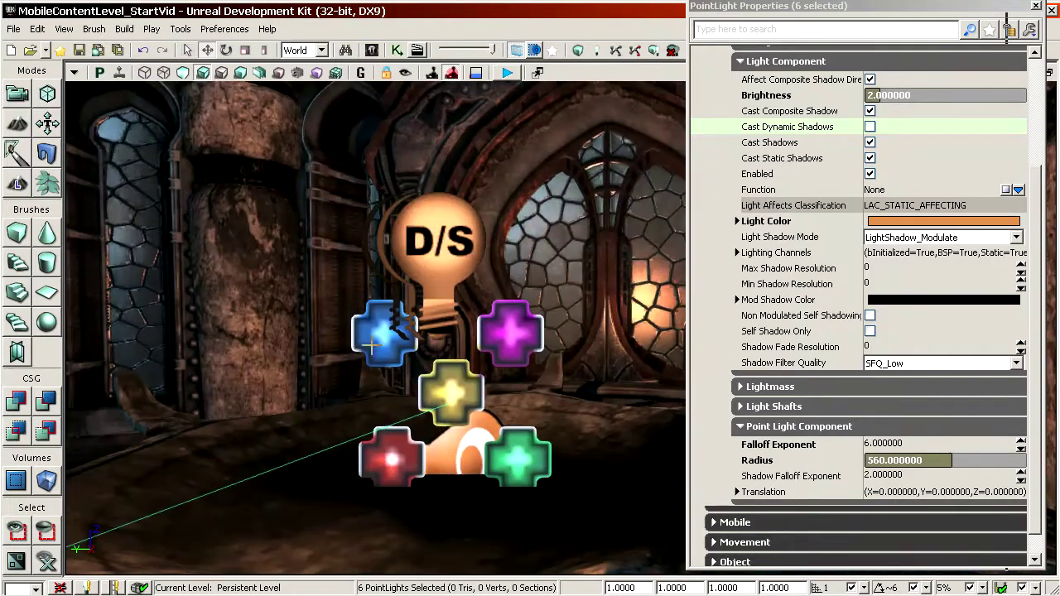
# Select the movable point light above the altar's fire bowl and turn on real-time preview
pyautogui.click(436, 239)
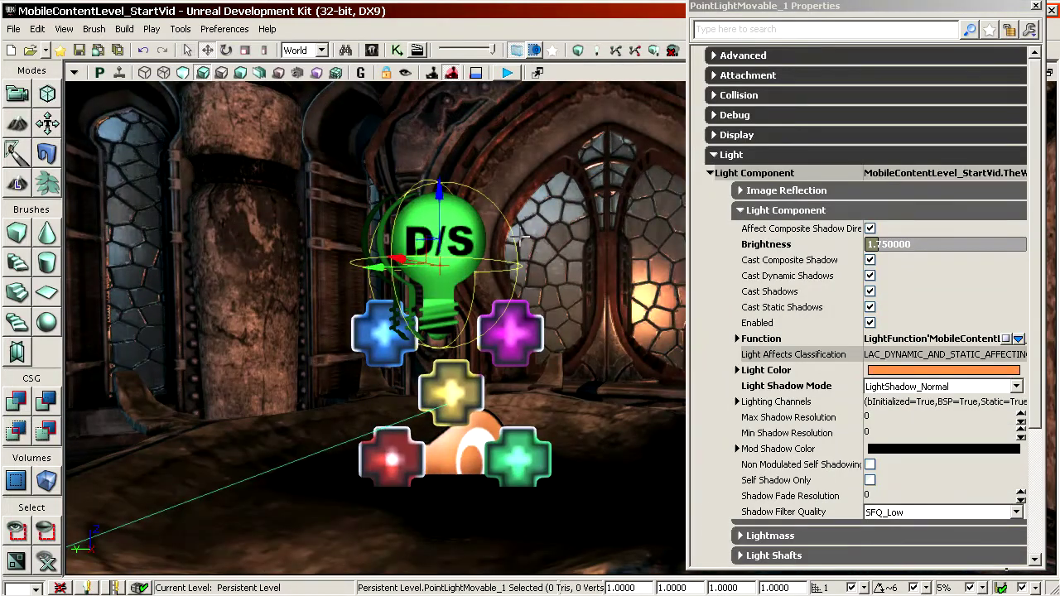
pyautogui.moveTo(729, 7); pyautogui.dragTo(755, 10)
pyautogui.click(120, 73)
# Examine the altar and its fire bowl in game view, with the editor icons hidden
pyautogui.moveTo(290, 215); pyautogui.dragTo(290, 298)
pyautogui.moveTo(350, 281); pyautogui.dragTo(350, 356)
pyautogui.press('g')
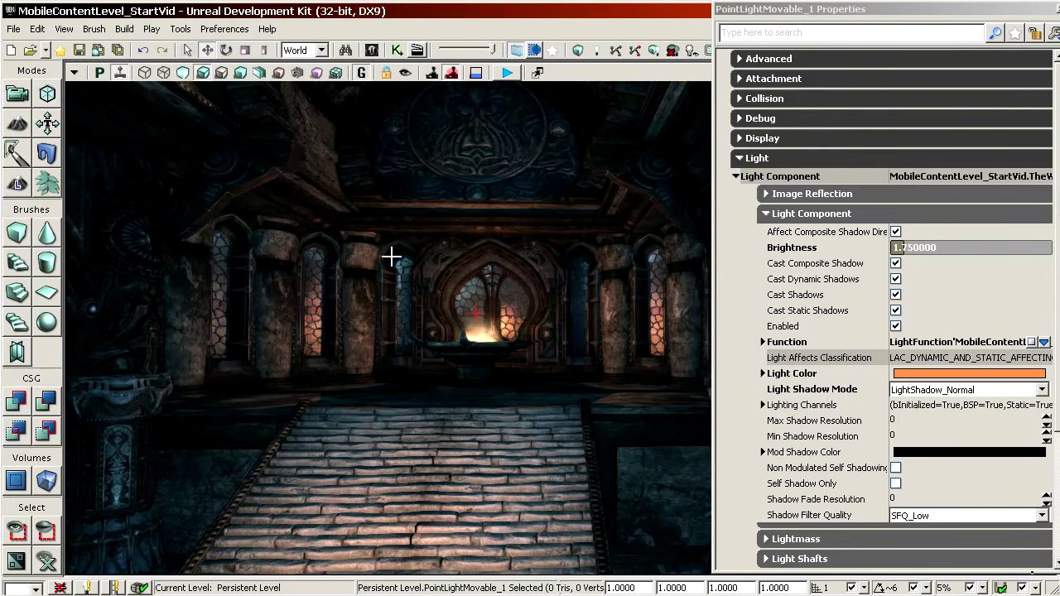
pyautogui.click(742, 16)
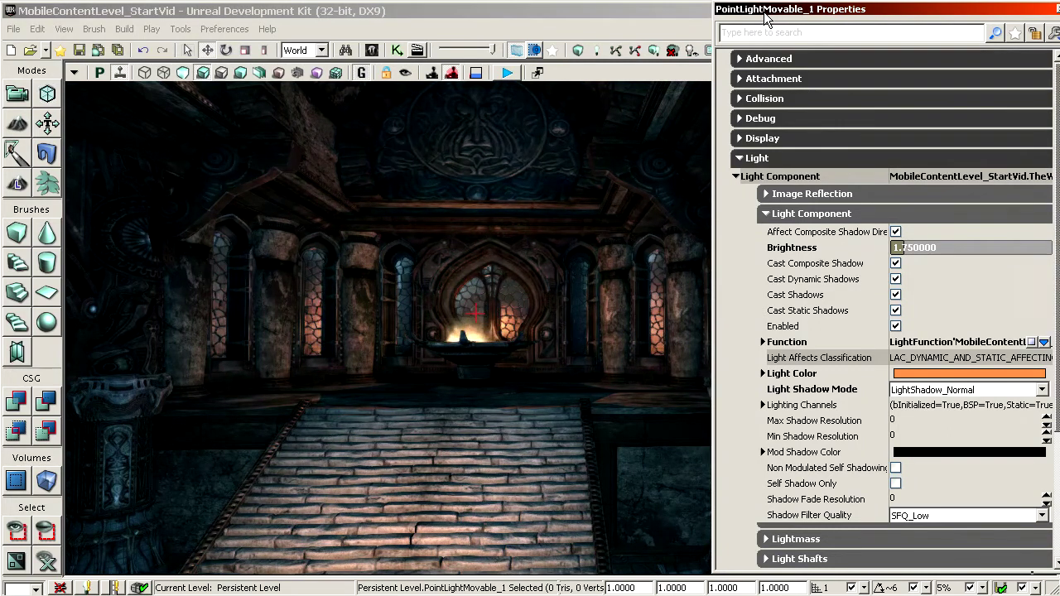
pyautogui.moveTo(617, 208); pyautogui.dragTo(551, 228)
pyautogui.press('g')
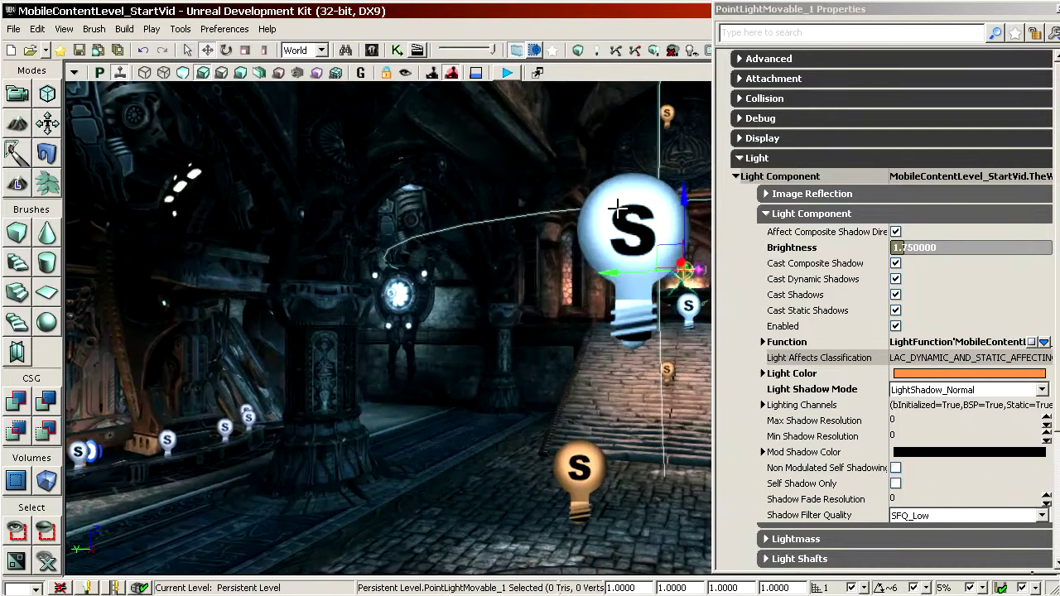
# Check the Brightness of the hall's blue point light, the skylight and the spotlight at the ceiling lamp
pyautogui.click(628, 198)
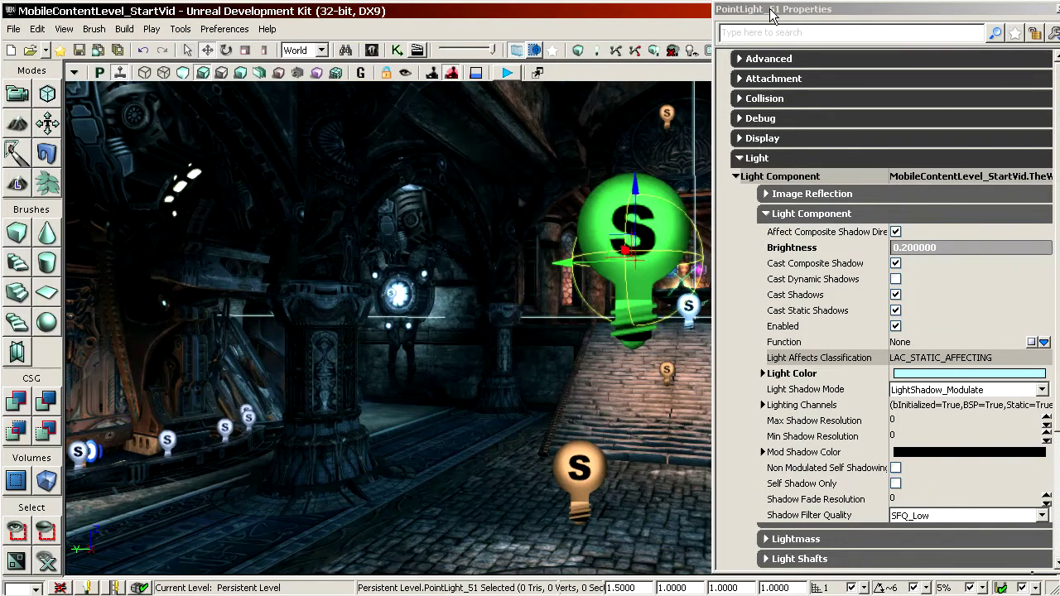
pyautogui.moveTo(334, 356); pyautogui.dragTo(334, 430)
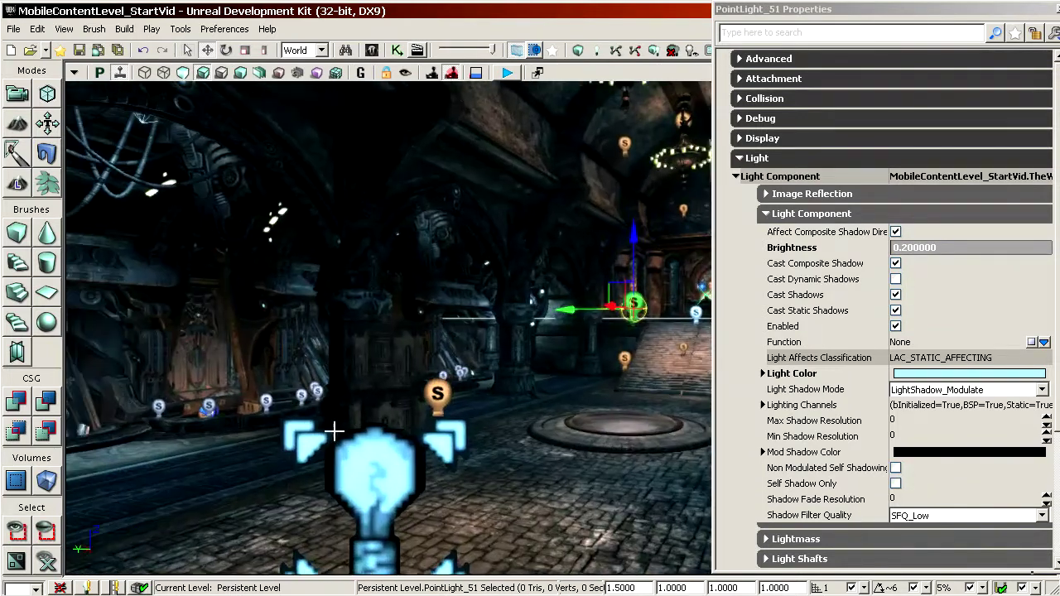
pyautogui.click(375, 482)
pyautogui.moveTo(375, 482); pyautogui.dragTo(397, 497)
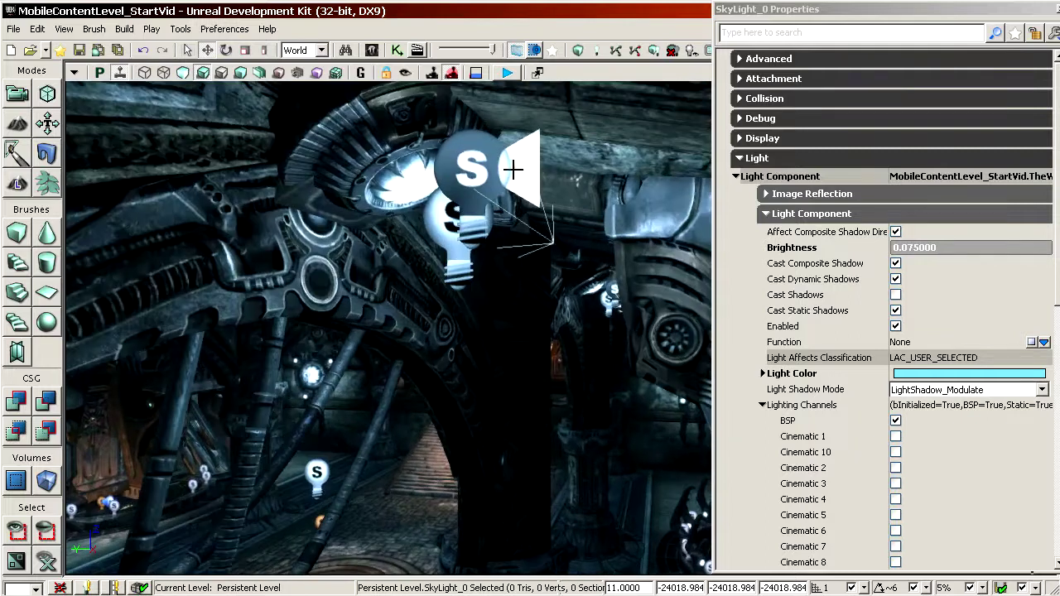
pyautogui.moveTo(497, 497); pyautogui.dragTo(531, 403)
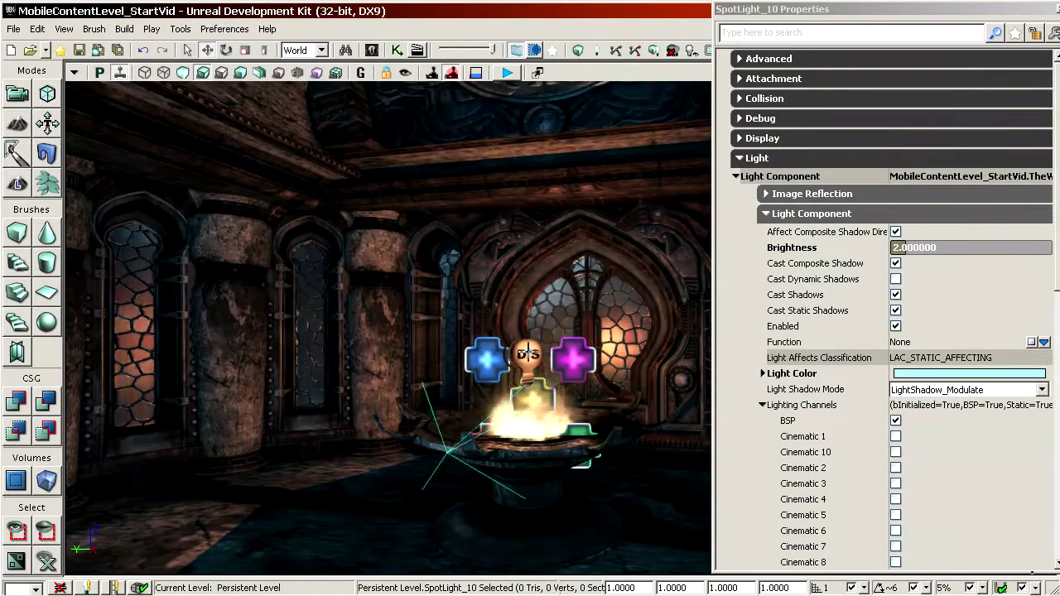
# Review the shadow and light Function settings of the movable point light above the fire bowl
pyautogui.click(528, 353)
pyautogui.moveTo(535, 442); pyautogui.dragTo(559, 471)
pyautogui.moveTo(577, 402); pyautogui.dragTo(577, 455, button='right')
pyautogui.moveTo(577, 455)
pyautogui.mouseDown()
pyautogui.moveTo(572, 397)
pyautogui.moveTo(580, 439)
pyautogui.mouseUp()
pyautogui.click(797, 407)
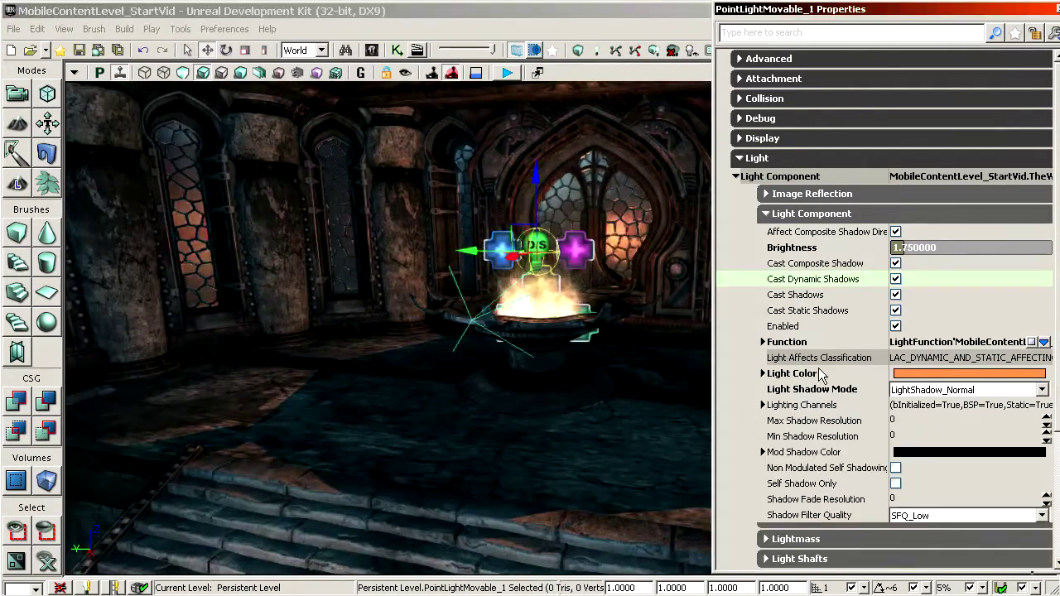
pyautogui.doubleClick(790, 344)
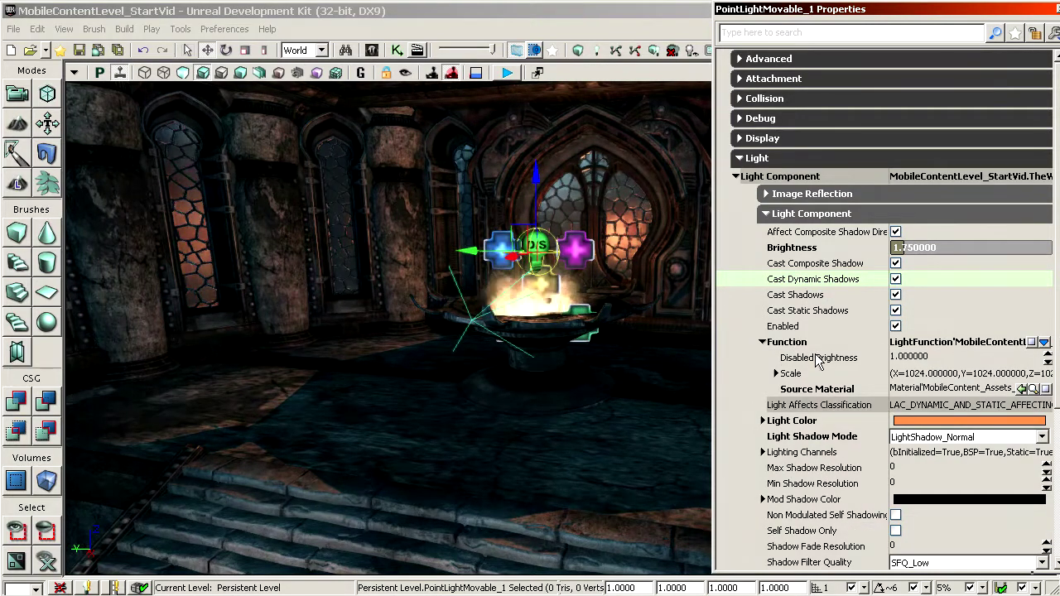
pyautogui.doubleClick(790, 344)
# Add a point light on the floor in front of the fire bowl and move it up and behind the bowl
pyautogui.moveTo(504, 332); pyautogui.dragTo(504, 377, button='right')
pyautogui.moveTo(503, 377); pyautogui.dragTo(502, 359)
pyautogui.moveTo(502, 359); pyautogui.dragTo(536, 436, button='right')
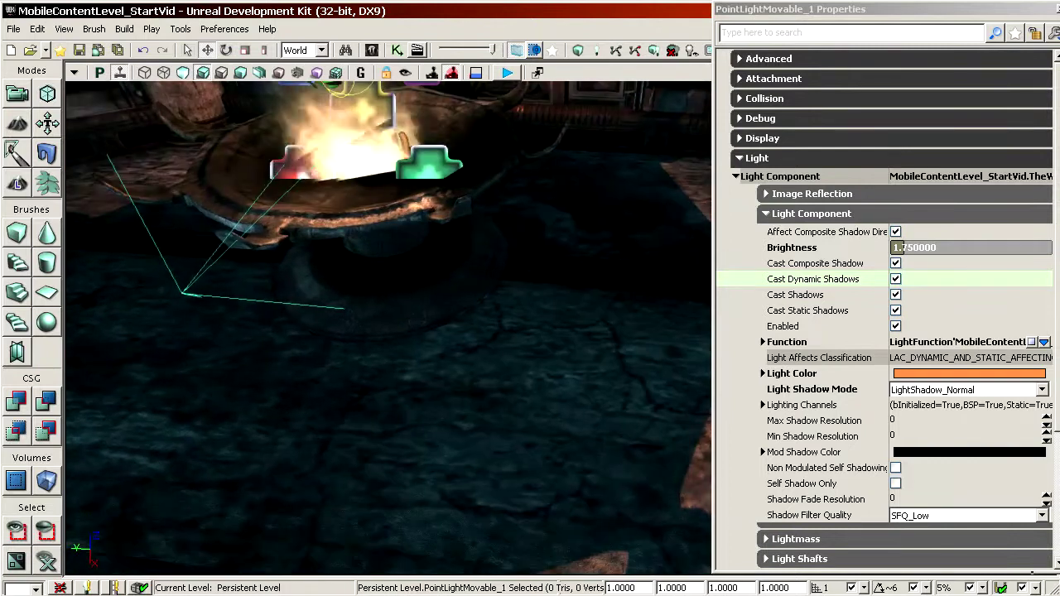
pyautogui.click(422, 389)
pyautogui.moveTo(492, 395); pyautogui.dragTo(501, 437)
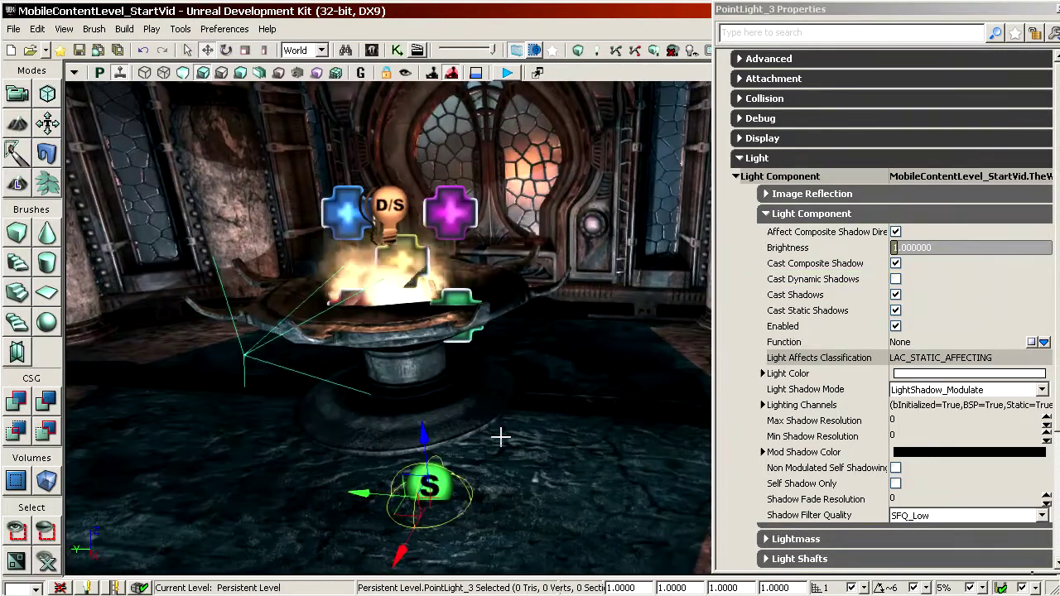
pyautogui.moveTo(422, 433); pyautogui.dragTo(403, 234)
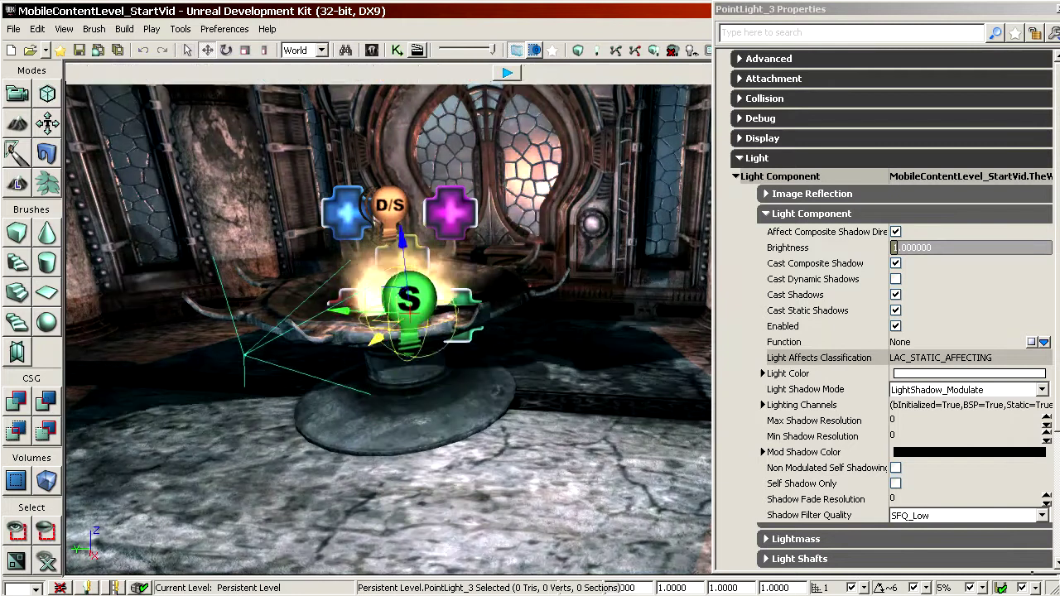
pyautogui.moveTo(374, 339); pyautogui.dragTo(458, 270)
pyautogui.moveTo(477, 177); pyautogui.dragTo(482, 133)
# Copy the hex light color 00FF934A from the movable point light above the fire bowl
pyautogui.moveTo(414, 213); pyautogui.dragTo(404, 212)
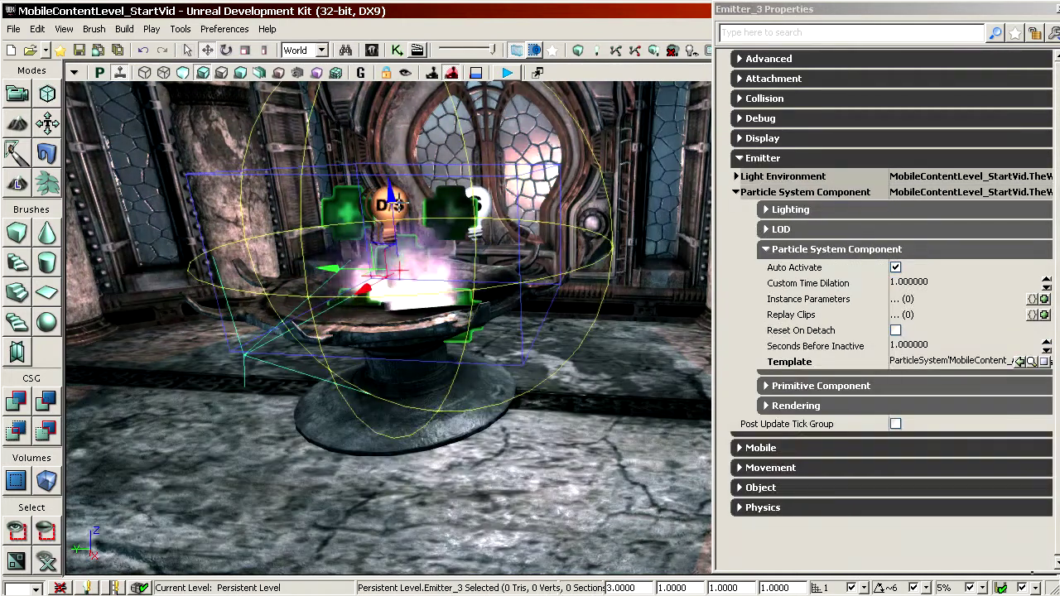
pyautogui.click(391, 205)
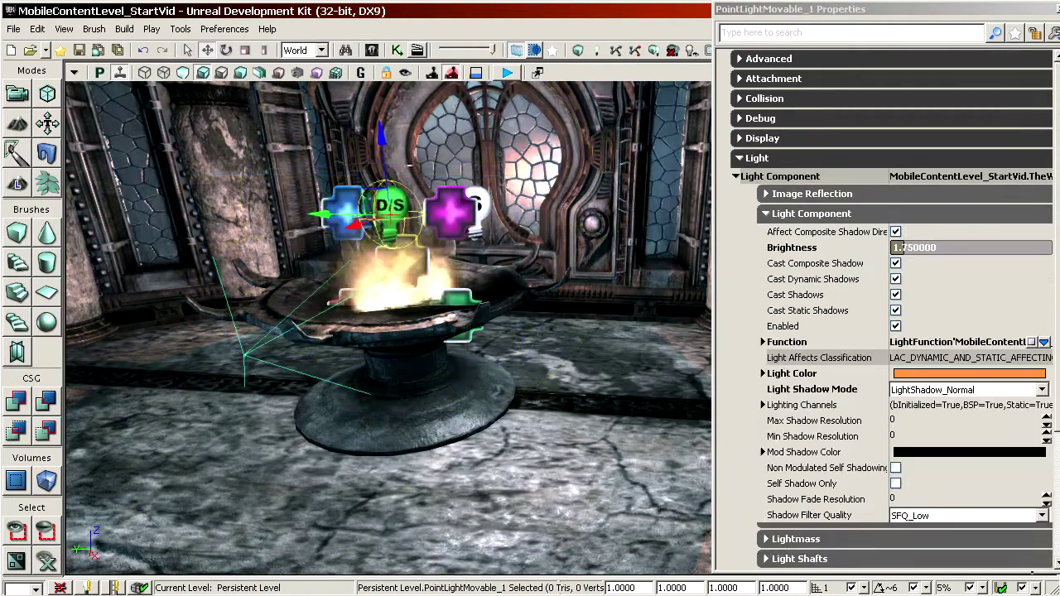
pyautogui.click(900, 374)
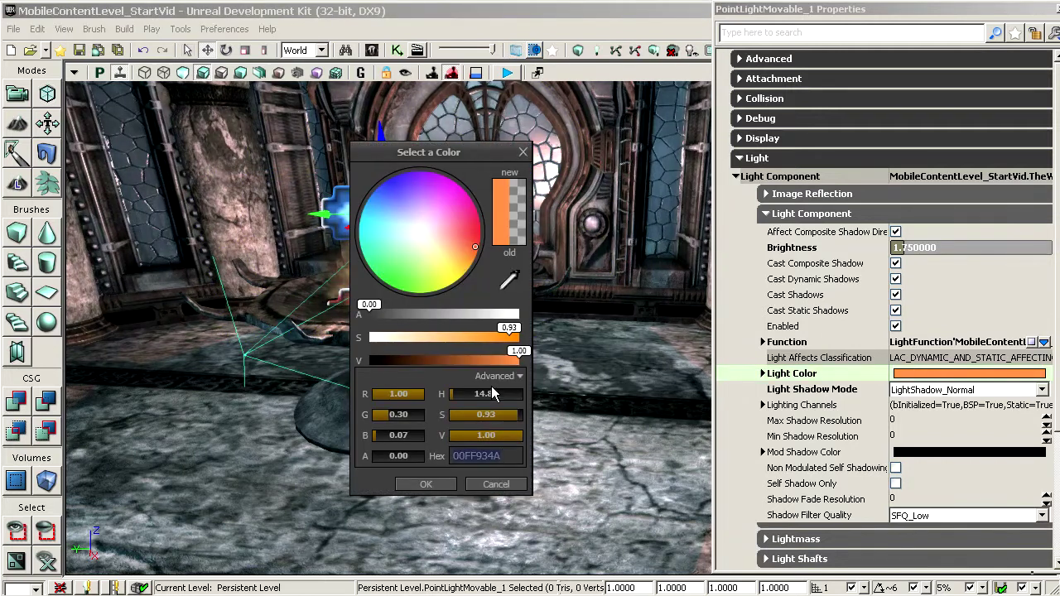
pyautogui.click(494, 377)
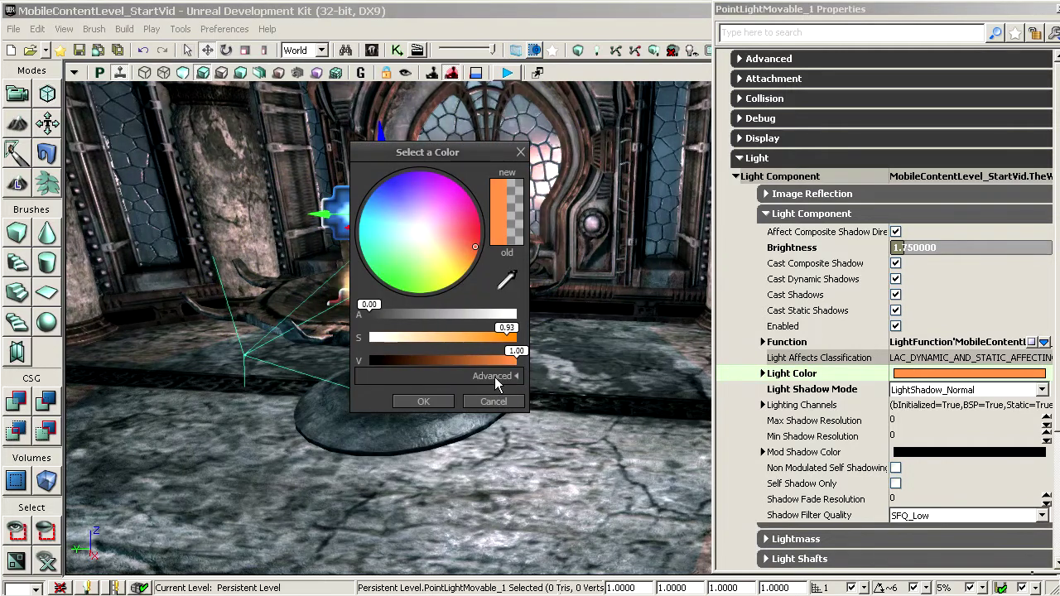
pyautogui.click(479, 377)
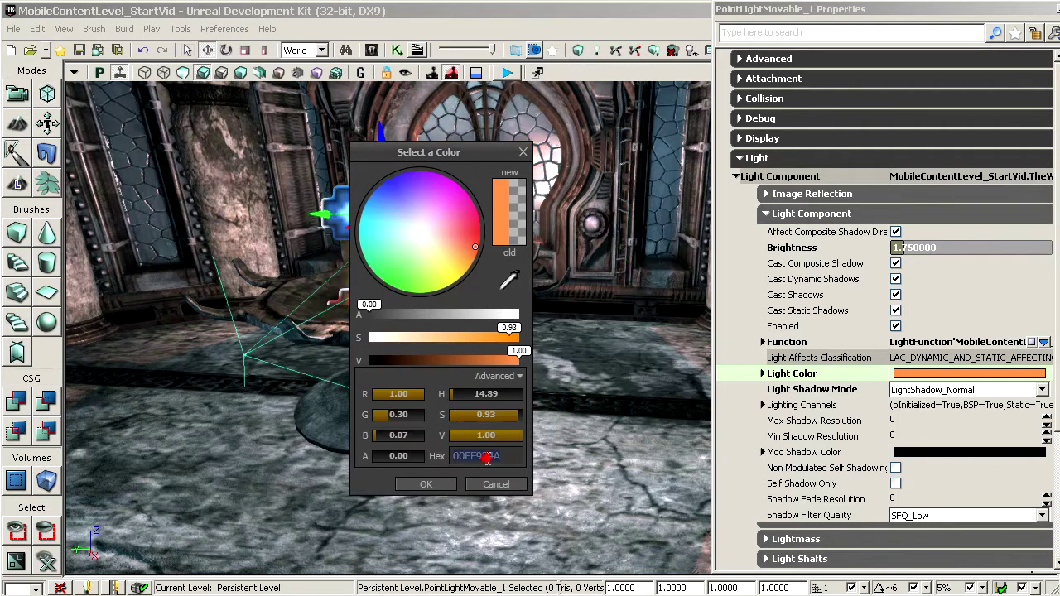
pyautogui.click(425, 485)
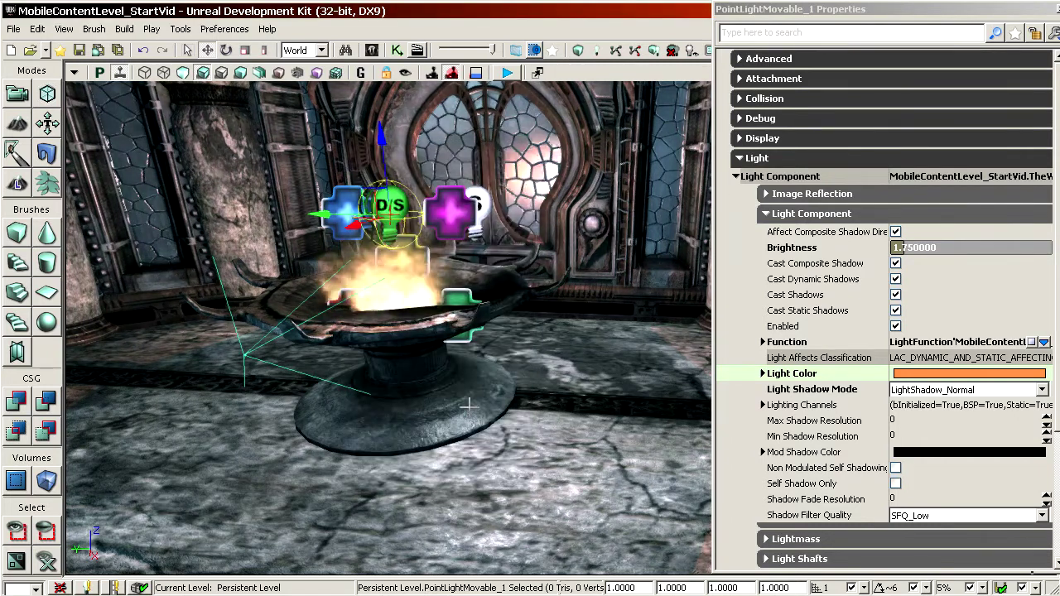
# Set the Light Color of the static point light behind the fire bowl to hex 00FF934A
pyautogui.click(474, 205)
pyautogui.click(894, 374)
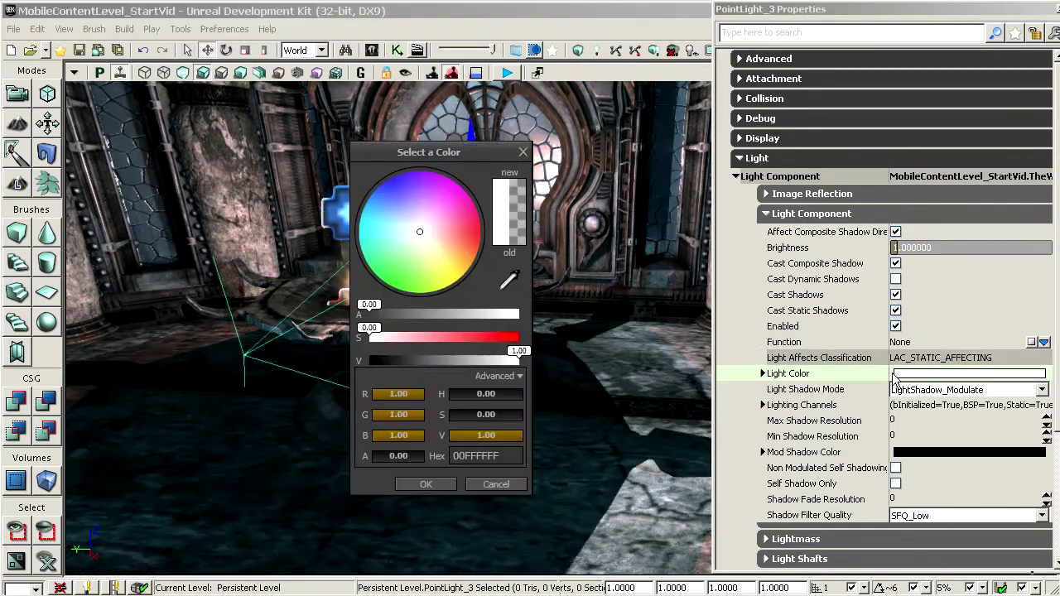
pyautogui.write('00FF934A')
pyautogui.click(397, 459)
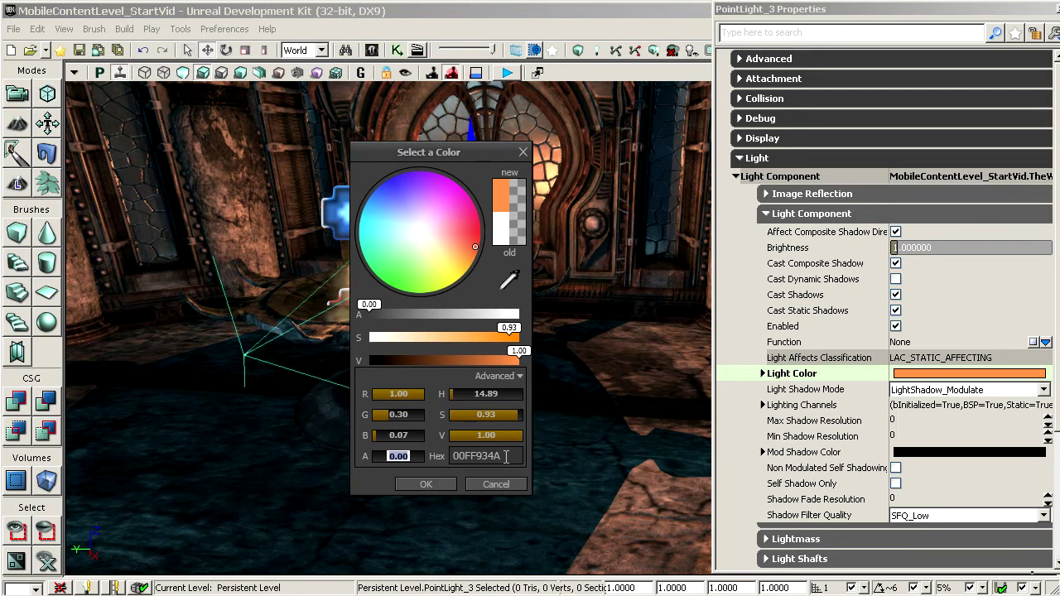
pyautogui.click(425, 486)
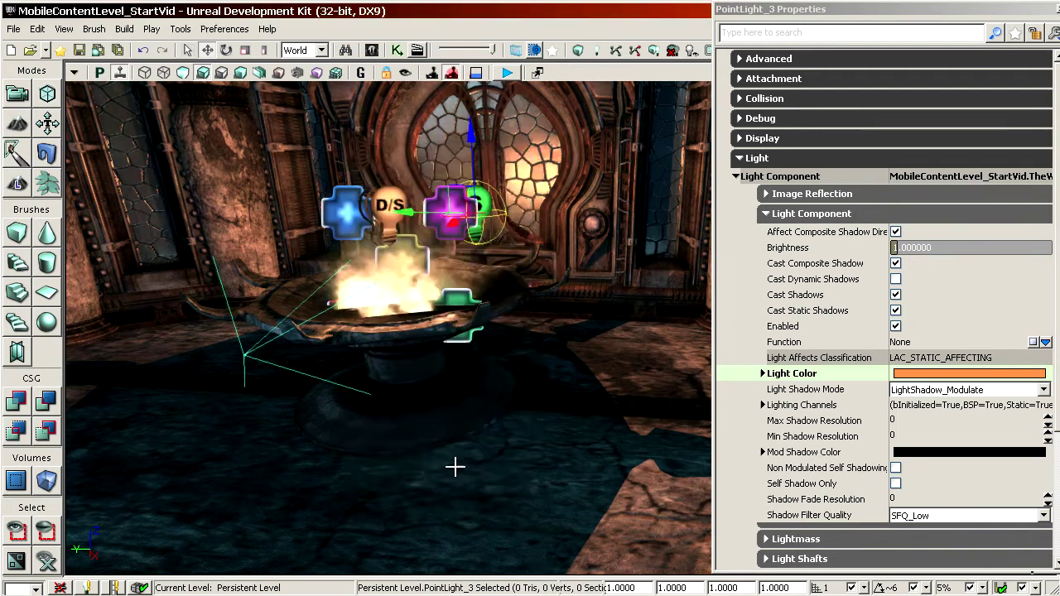
# Set the Brightness of the static point light behind the fire bowl to 2
pyautogui.moveTo(454, 467); pyautogui.dragTo(378, 328, button='right')
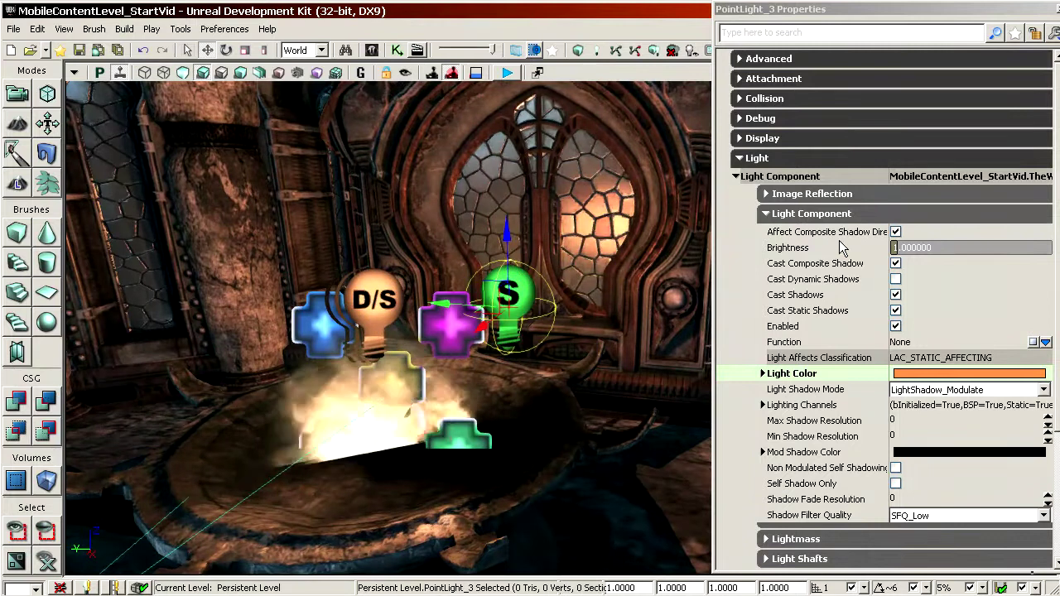
pyautogui.click(969, 248)
pyautogui.write('2')
pyautogui.press('Return')
# Delete the movable point light above the fire bowl and move the static point light over the bowl in its place
pyautogui.click(377, 299)
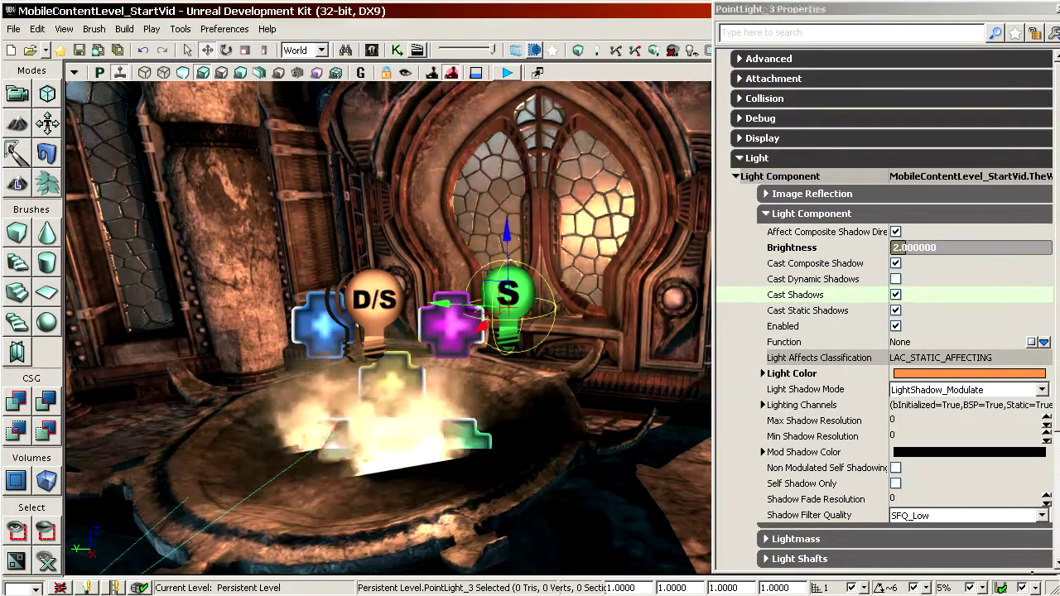
pyautogui.press('Delete')
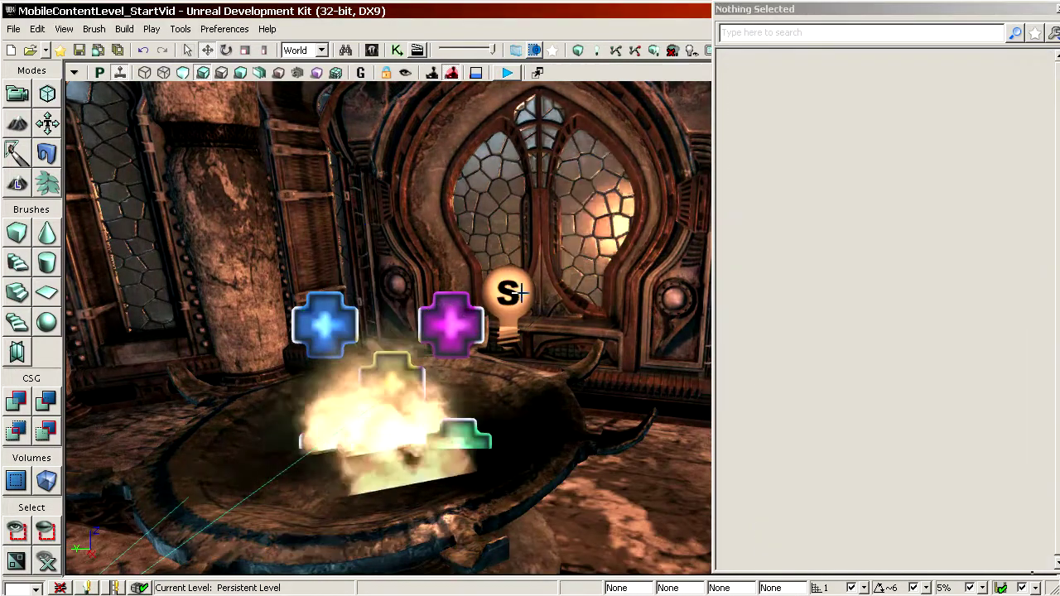
pyautogui.click(519, 293)
pyautogui.moveTo(519, 293); pyautogui.dragTo(501, 341, button='right')
pyautogui.moveTo(491, 277); pyautogui.dragTo(438, 345)
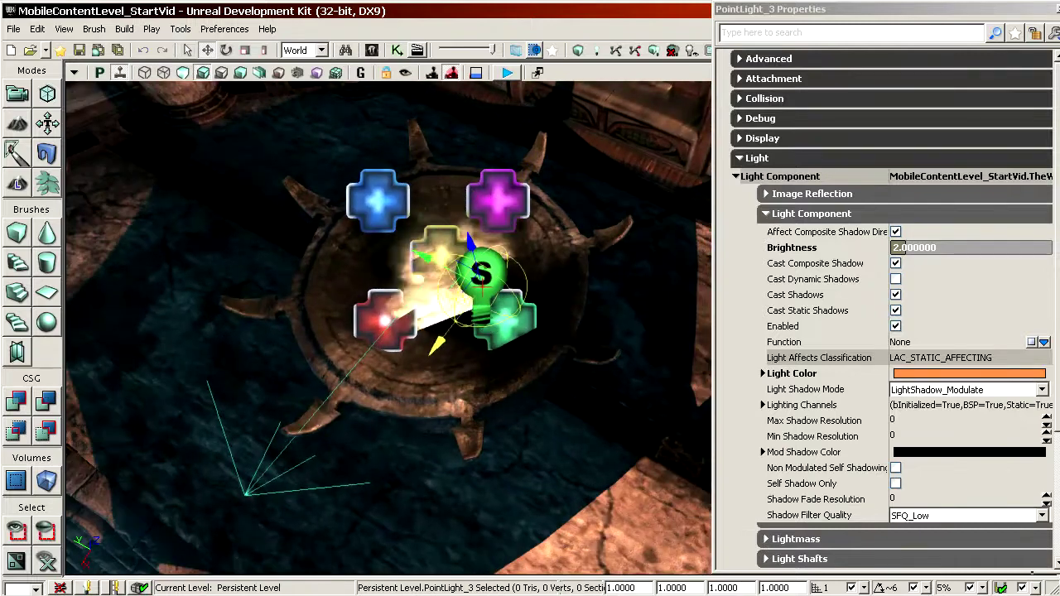
pyautogui.moveTo(426, 247); pyautogui.dragTo(383, 235)
# Examine the altar's new static lighting with and without editor icons, and look around the hall towards the crates
pyautogui.moveTo(552, 260)
pyautogui.mouseDown(button='right')
pyautogui.moveTo(546, 178)
pyautogui.moveTo(526, 162)
pyautogui.moveTo(551, 268)
pyautogui.moveTo(553, 260)
pyautogui.mouseUp(button='right')
pyautogui.press('g')
pyautogui.press('w')
pyautogui.press('g')
pyautogui.click(820, 312)
pyautogui.scroll(-5, 828, 364)
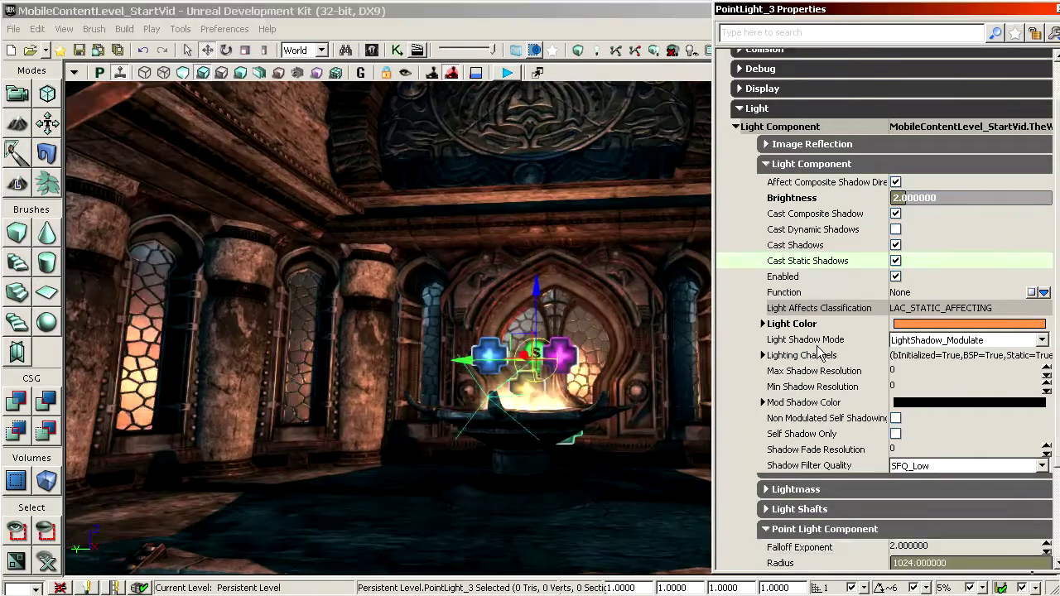
pyautogui.moveTo(591, 281); pyautogui.dragTo(591, 322)
pyautogui.press('w')
pyautogui.moveTo(591, 323); pyautogui.dragTo(593, 299, button='right')
pyautogui.press('g')
pyautogui.moveTo(591, 280); pyautogui.dragTo(611, 324)
# Select the two stacked crates beside the pillar and turn off the viewport's display of Bounds
pyautogui.click(513, 290)
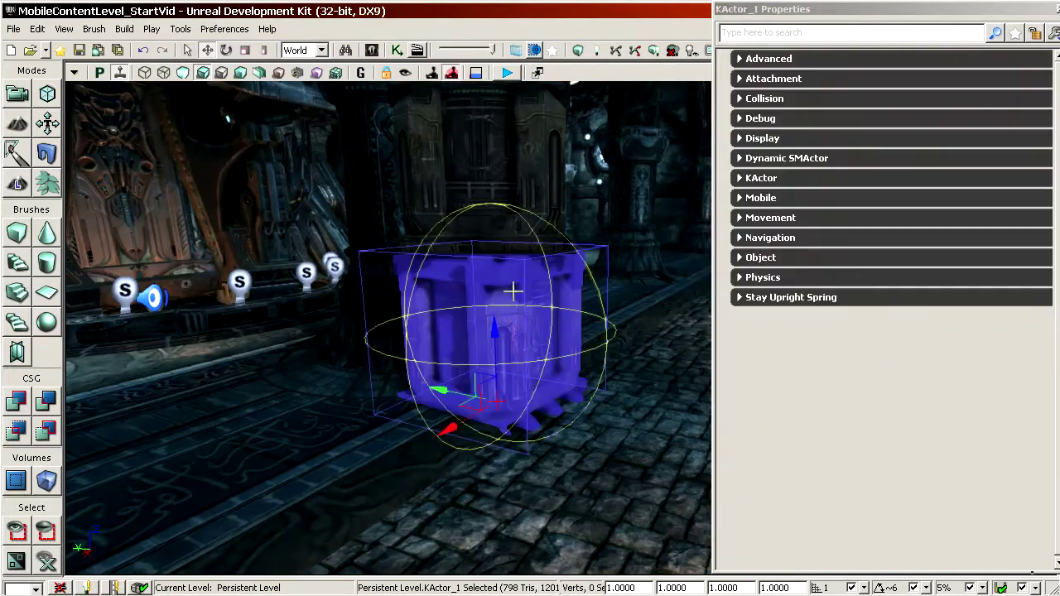
pyautogui.keyDown('ctrl'); pyautogui.click(488, 157); pyautogui.keyUp('ctrl')
pyautogui.moveTo(489, 158); pyautogui.dragTo(382, 170)
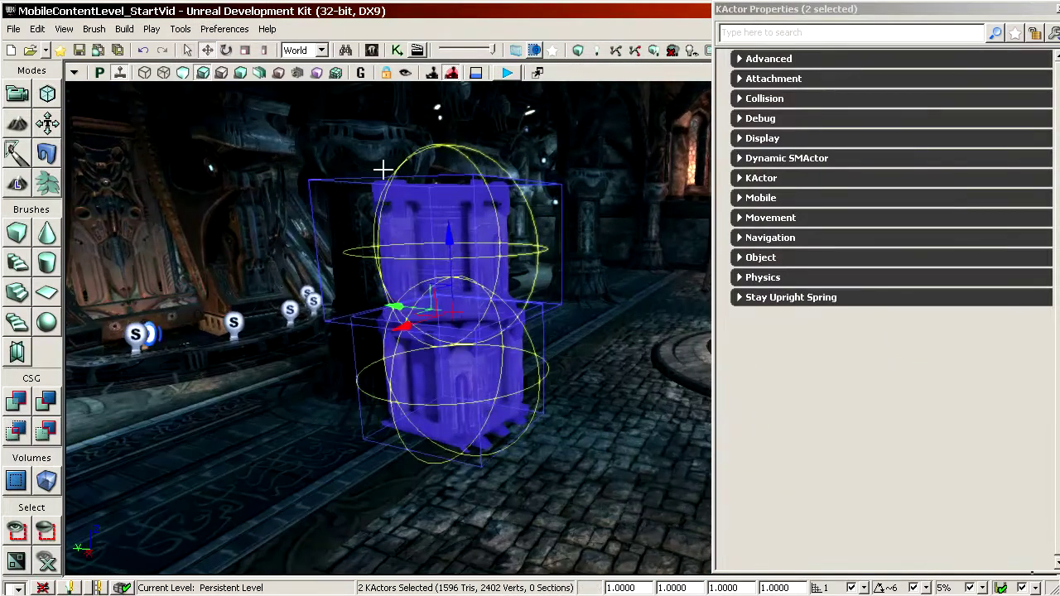
pyautogui.click(74, 73)
pyautogui.moveTo(95, 114)
pyautogui.moveTo(345, 459)
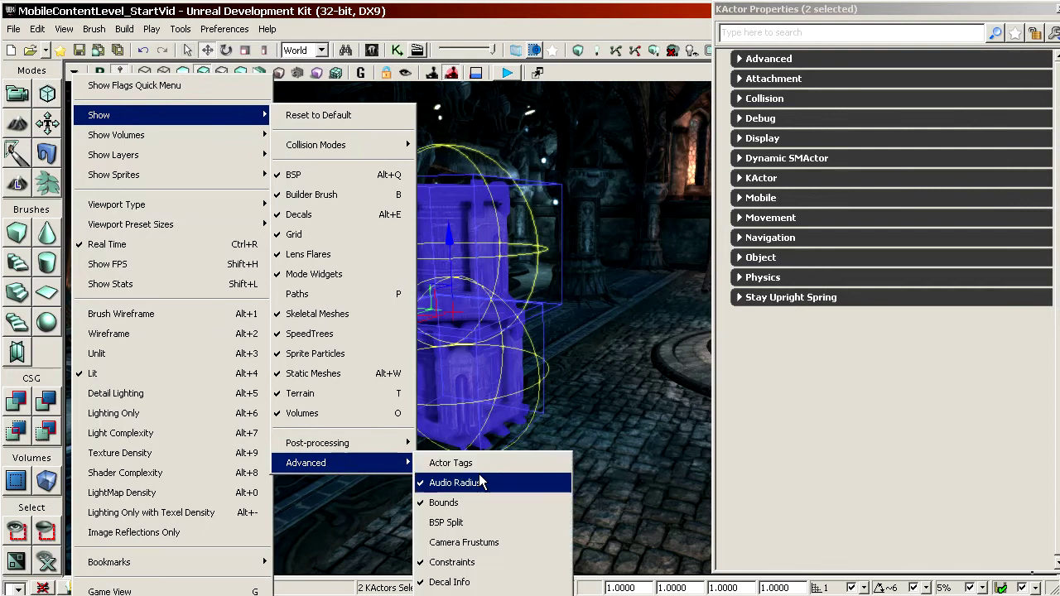
pyautogui.click(466, 502)
# Examine the two stacked crates from several angles against the lighting of the hall and altar
pyautogui.moveTo(466, 502); pyautogui.dragTo(480, 472, button='right')
pyautogui.moveTo(480, 472); pyautogui.dragTo(467, 264)
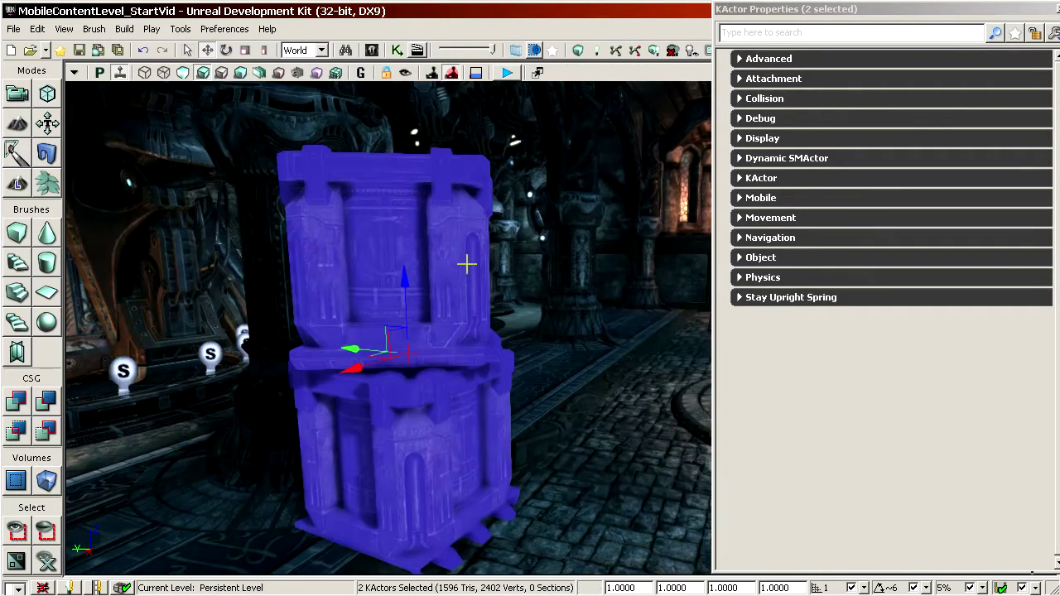
pyautogui.click(800, 8)
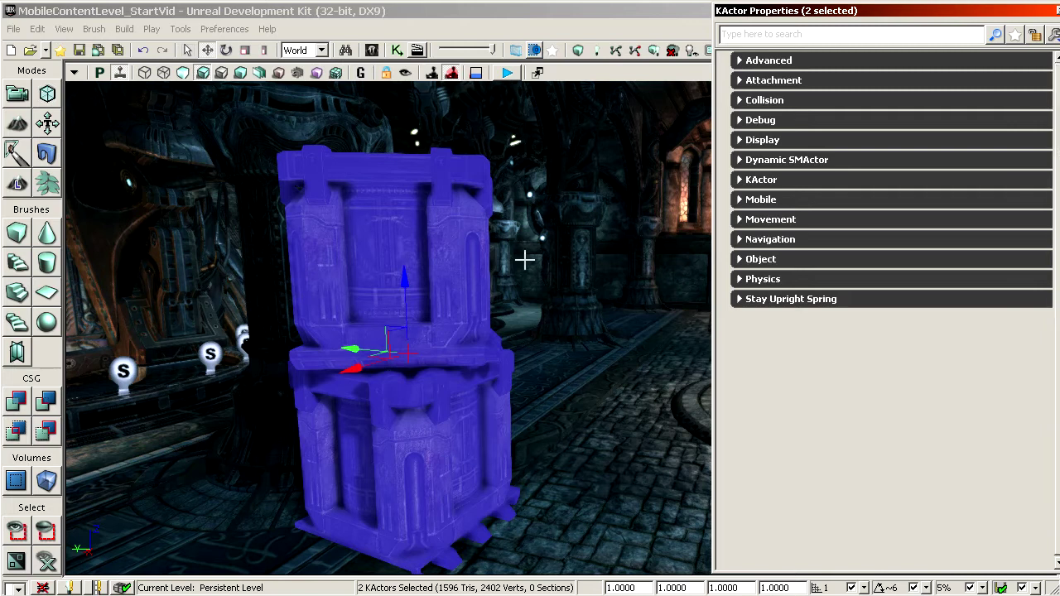
pyautogui.moveTo(547, 321); pyautogui.dragTo(604, 343)
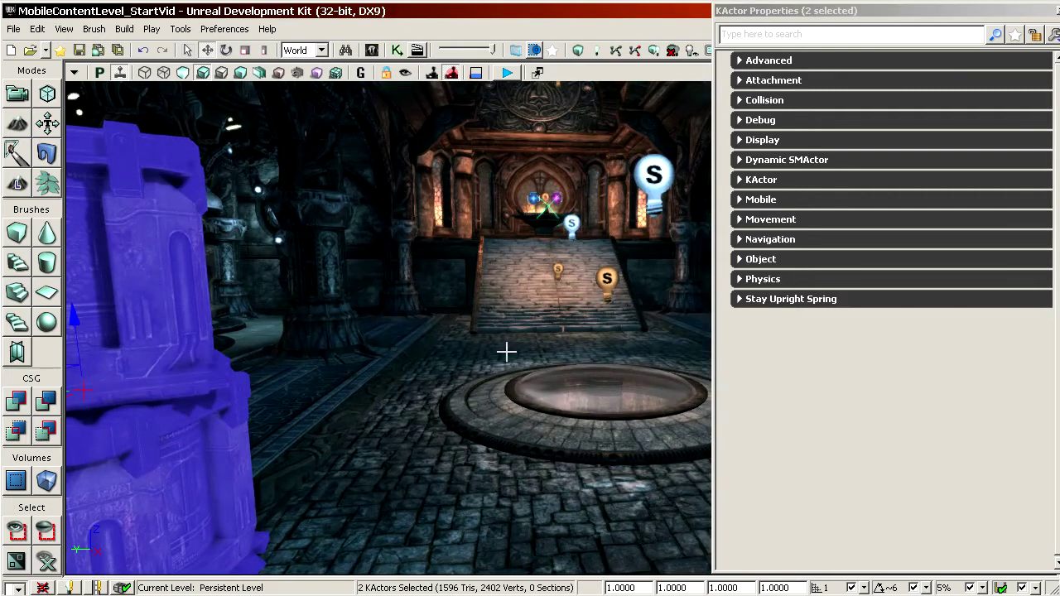
pyautogui.moveTo(463, 278)
pyautogui.mouseDown()
pyautogui.moveTo(443, 290)
pyautogui.moveTo(460, 277)
pyautogui.mouseUp()
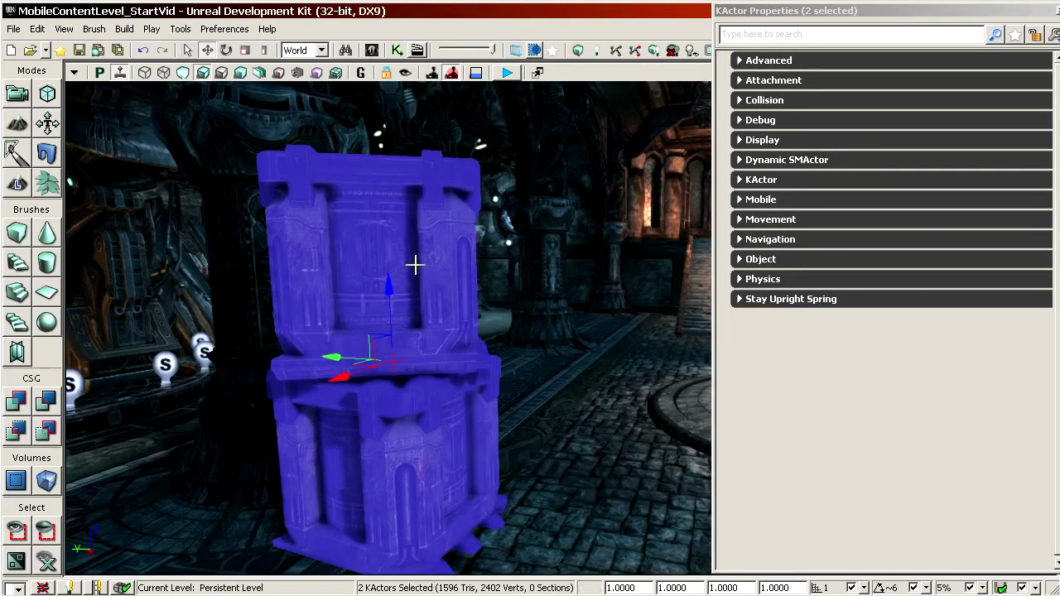
pyautogui.moveTo(381, 229); pyautogui.dragTo(440, 158)
pyautogui.moveTo(509, 199); pyautogui.dragTo(509, 137)
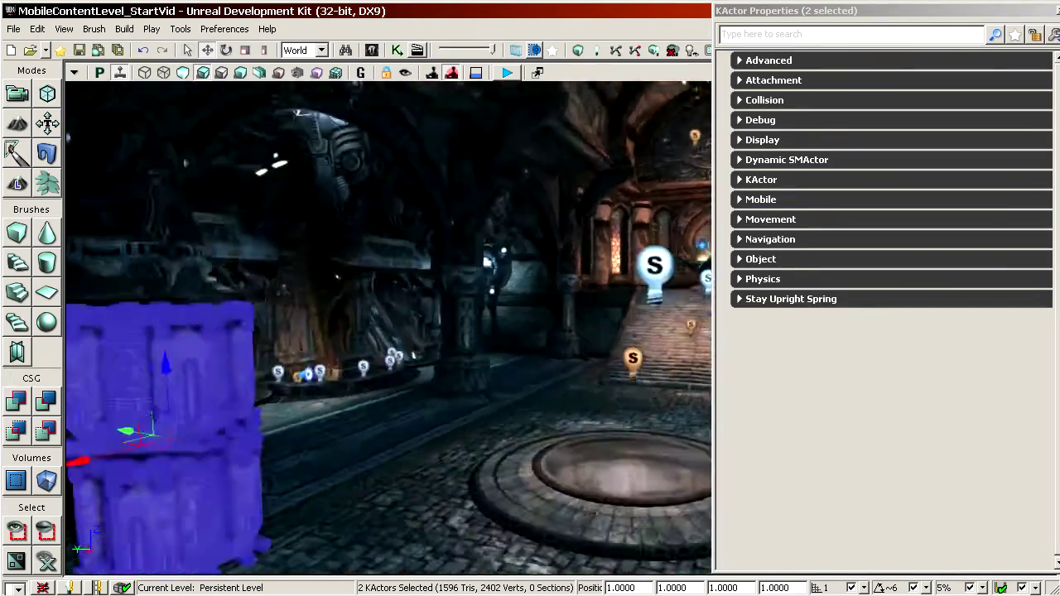
pyautogui.press('f')
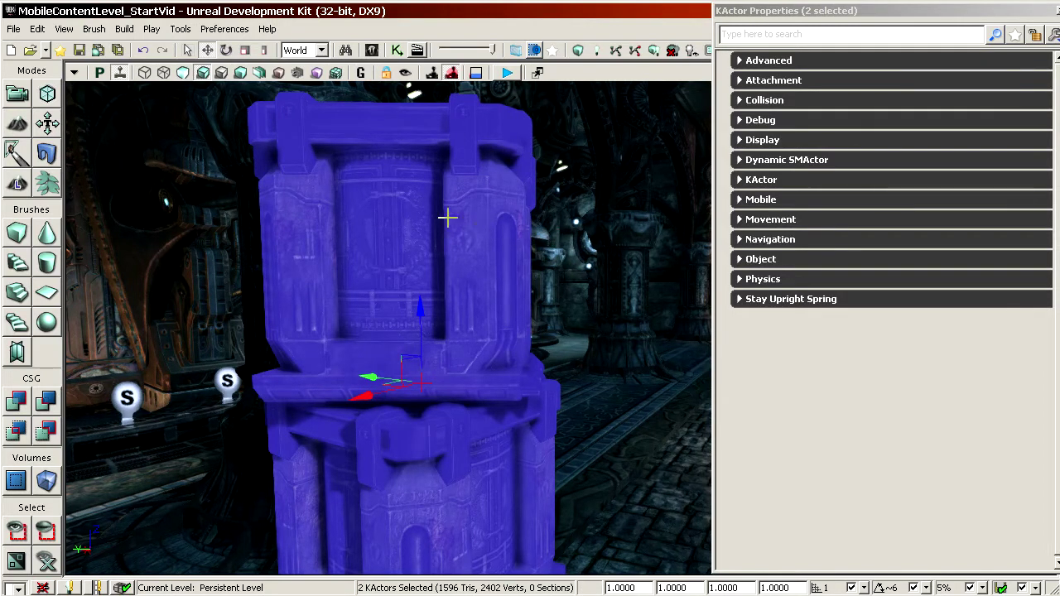
pyautogui.moveTo(447, 217); pyautogui.dragTo(423, 265, button='right')
# Select only the upper crate and filter its properties by "cast"
pyautogui.click(451, 261)
pyautogui.moveTo(548, 247)
pyautogui.mouseDown(button='right')
pyautogui.moveTo(571, 248)
pyautogui.moveTo(553, 246)
pyautogui.mouseUp(button='right')
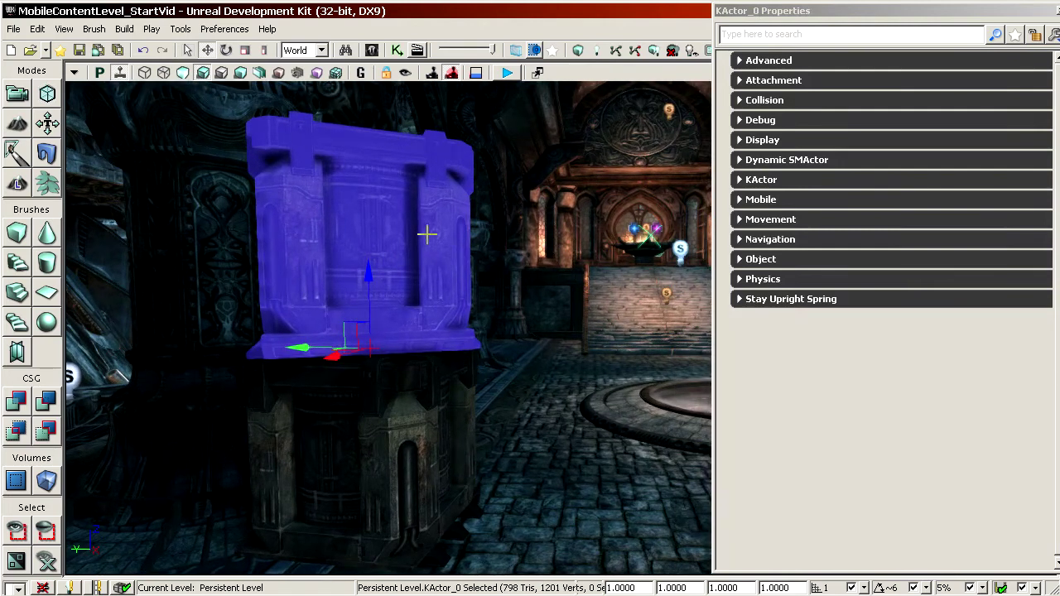
pyautogui.click(783, 36)
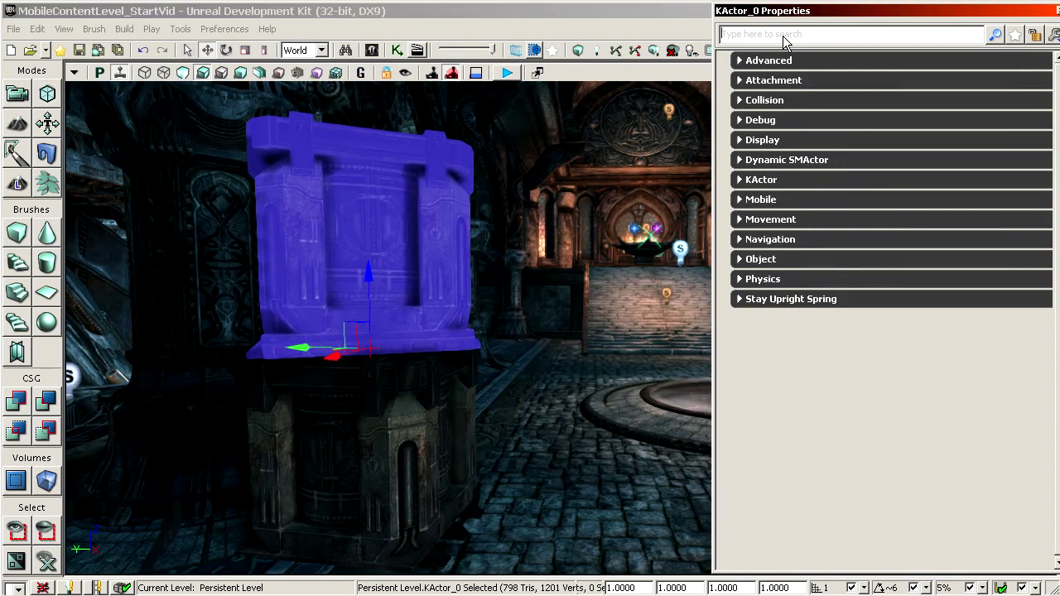
pyautogui.write('cast')
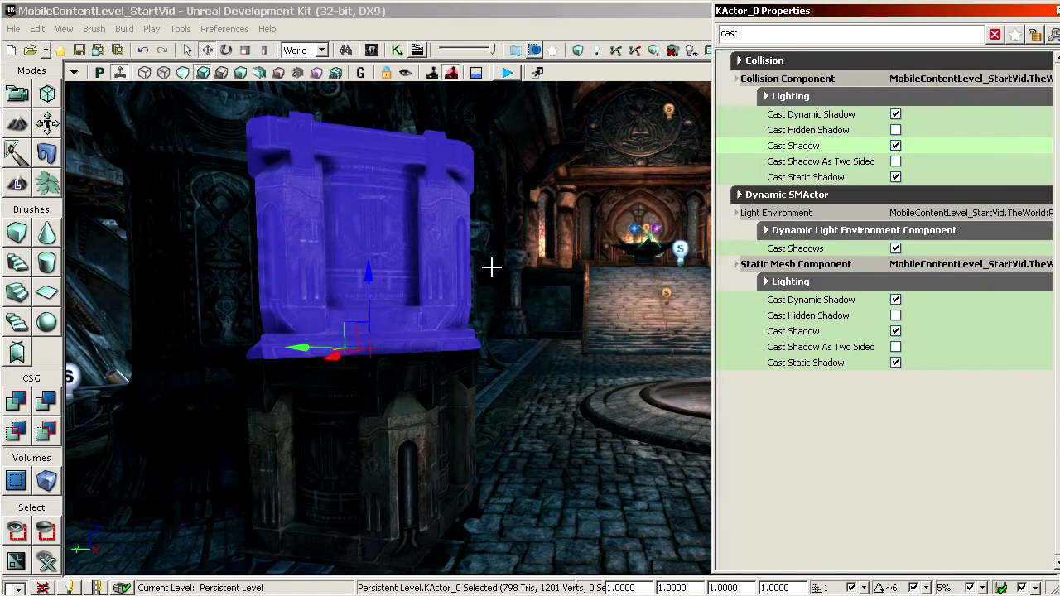
# Switch the viewport to Lighting Only and examine the lighting on the stacked crates
pyautogui.moveTo(492, 267); pyautogui.dragTo(497, 234)
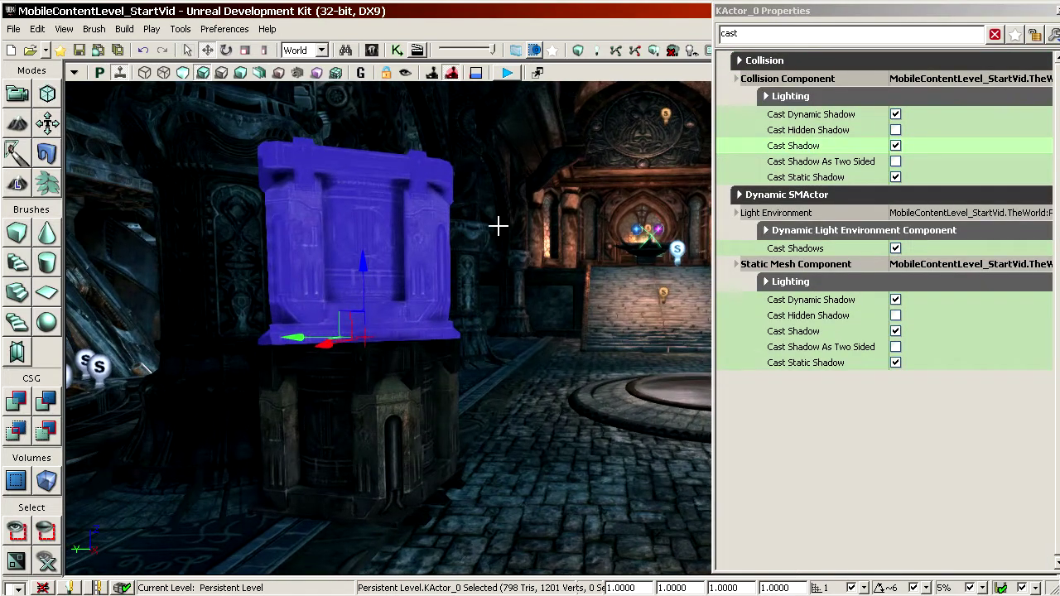
pyautogui.click(245, 74)
pyautogui.moveTo(463, 310); pyautogui.dragTo(406, 340, button='right')
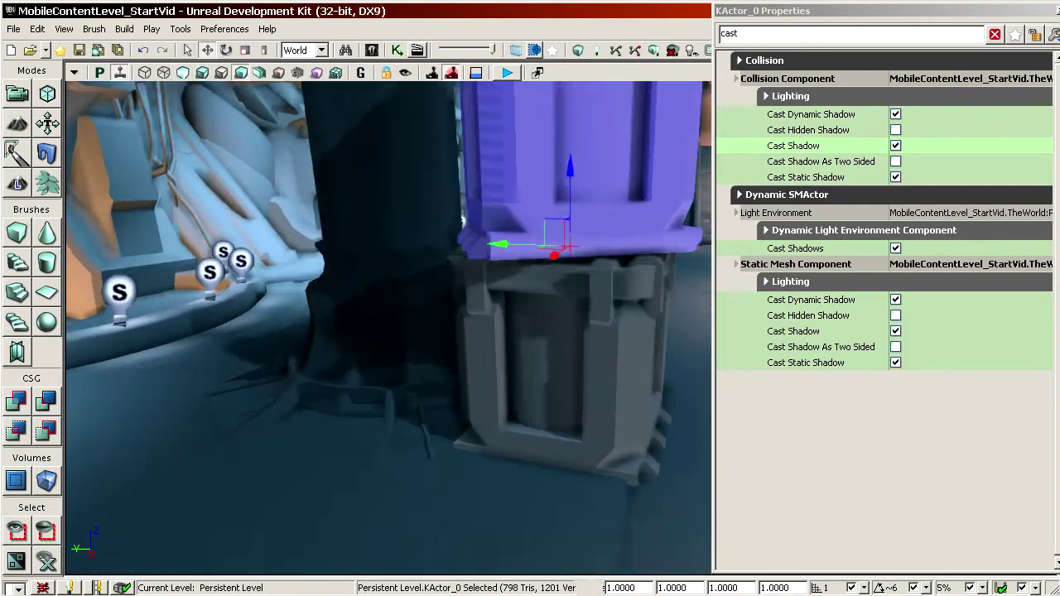
pyautogui.moveTo(463, 310); pyautogui.dragTo(463, 281)
# Move a crate over the round floor basin and examine the shadow it casts on the floor
pyautogui.click(580, 438)
pyautogui.moveTo(580, 439)
pyautogui.mouseDown(button='right')
pyautogui.moveTo(530, 405)
pyautogui.moveTo(563, 407)
pyautogui.moveTo(488, 414)
pyautogui.moveTo(348, 398)
pyautogui.moveTo(406, 399)
pyautogui.moveTo(397, 414)
pyautogui.moveTo(364, 406)
pyautogui.moveTo(286, 427)
pyautogui.moveTo(351, 423)
pyautogui.moveTo(302, 419)
pyautogui.mouseUp(button='right')
pyautogui.click(475, 406)
pyautogui.moveTo(475, 277)
pyautogui.keyDown('ctrl'); pyautogui.mouseDown()
pyautogui.moveTo(509, 324)
pyautogui.moveTo(465, 266)
pyautogui.moveTo(474, 277)
pyautogui.mouseUp(); pyautogui.keyUp('ctrl')
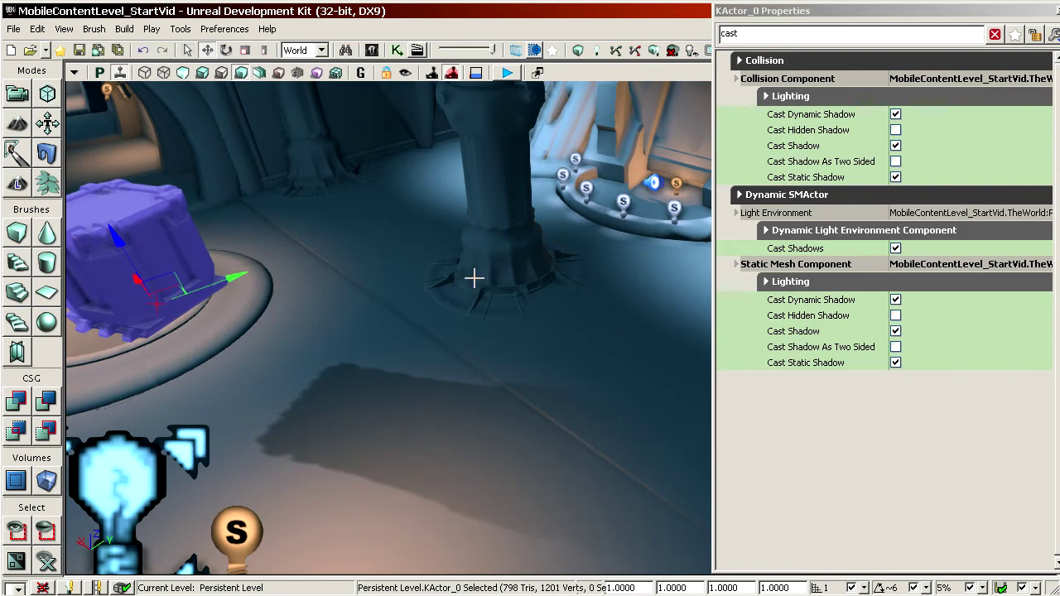
pyautogui.moveTo(597, 409)
pyautogui.keyDown('ctrl'); pyautogui.mouseDown()
pyautogui.moveTo(552, 353)
pyautogui.moveTo(601, 414)
pyautogui.mouseUp(); pyautogui.keyUp('ctrl')
pyautogui.moveTo(368, 358); pyautogui.dragTo(354, 391)
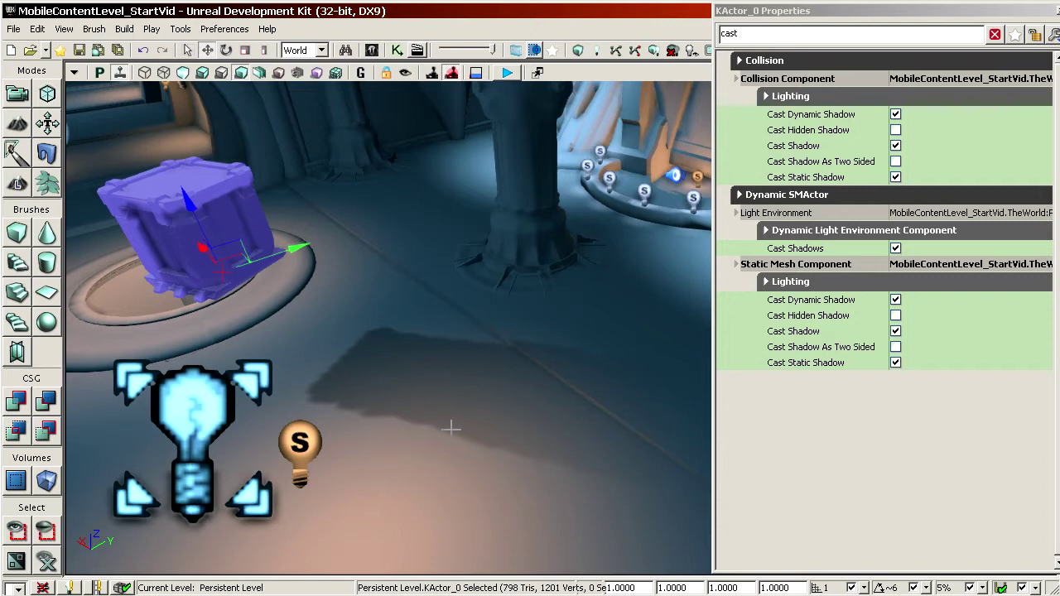
pyautogui.moveTo(452, 428); pyautogui.dragTo(447, 328)
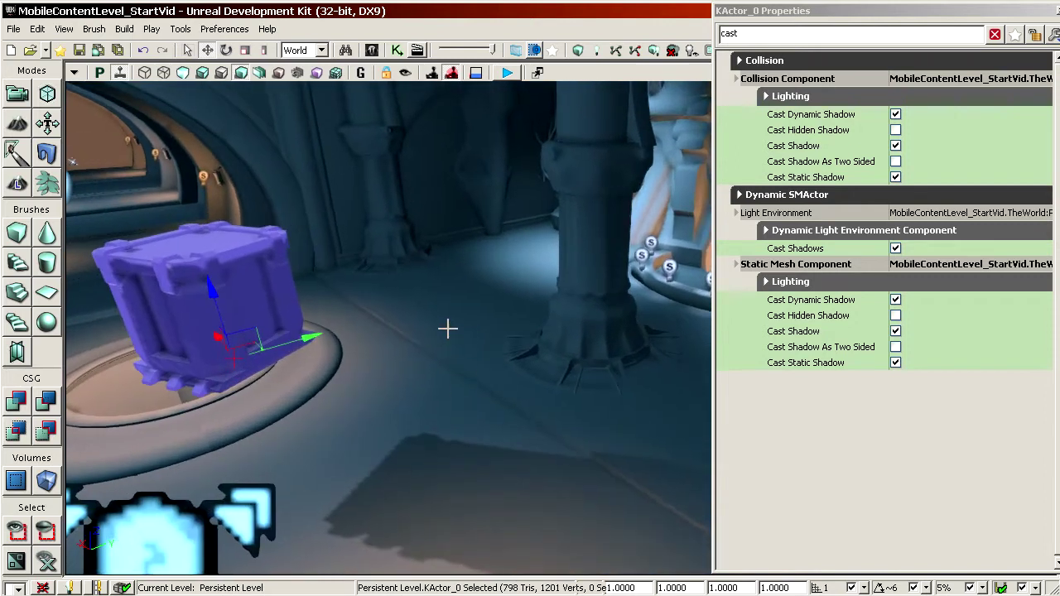
# Turn off Cast Shadow for the crate above the round floor basin
pyautogui.doubleClick(817, 149)
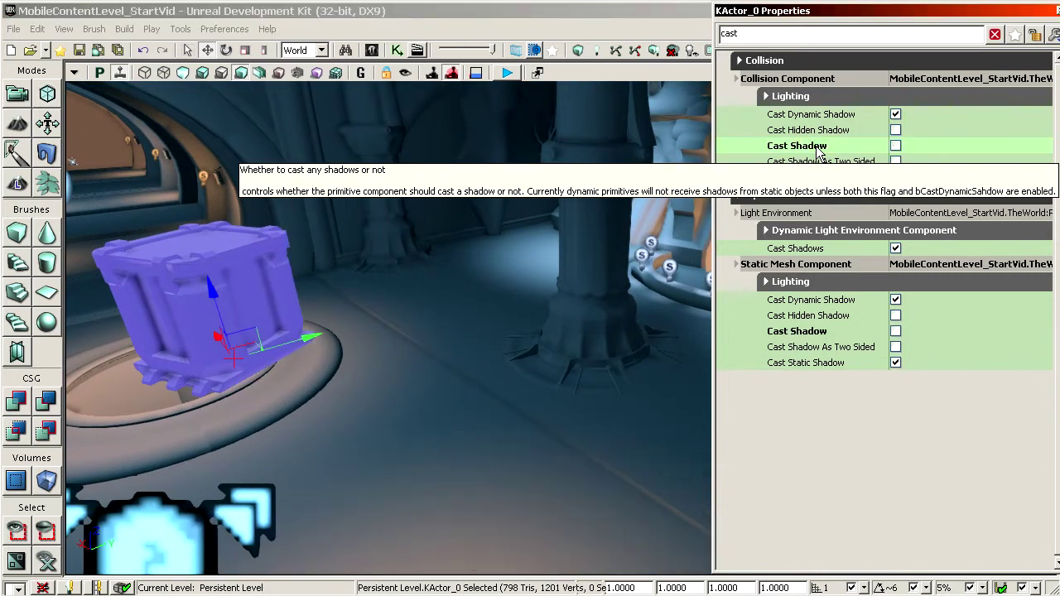
pyautogui.moveTo(489, 322); pyautogui.dragTo(459, 340)
pyautogui.press('Escape')
pyautogui.click(459, 339)
# Select both stacked crates and expand the Dynamic Light Environment and Light Environment component settings under their Light Environment
pyautogui.click(480, 253)
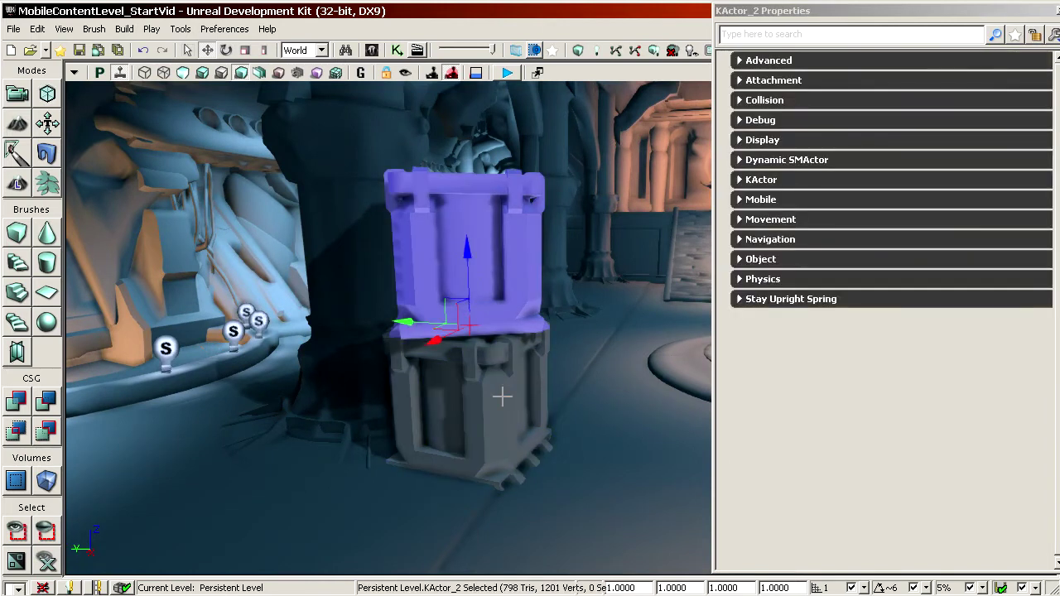
pyautogui.keyDown('ctrl'); pyautogui.click(503, 397); pyautogui.keyUp('ctrl')
pyautogui.click(797, 34)
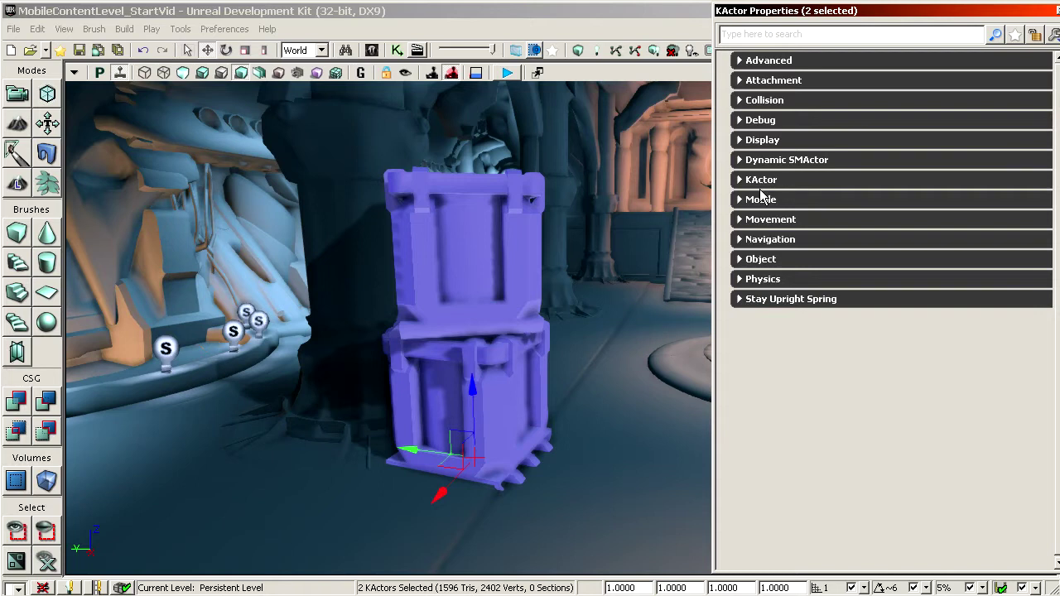
pyautogui.click(770, 160)
pyautogui.click(797, 177)
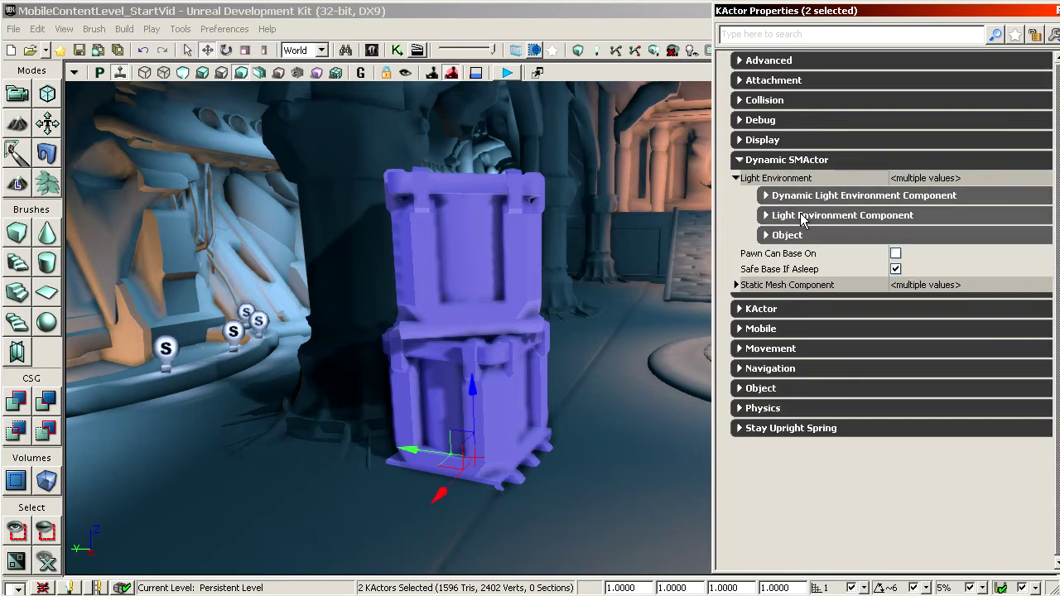
pyautogui.click(810, 215)
pyautogui.click(798, 195)
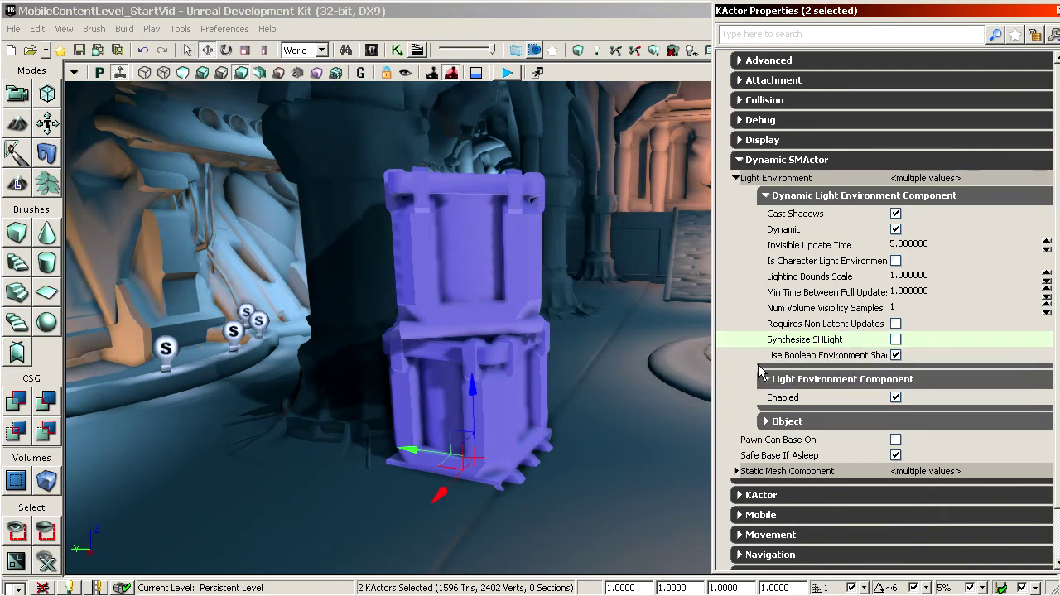
# Switch the viewport back to Lit and reselect both stacked crates
pyautogui.moveTo(617, 321); pyautogui.dragTo(644, 332, button='right')
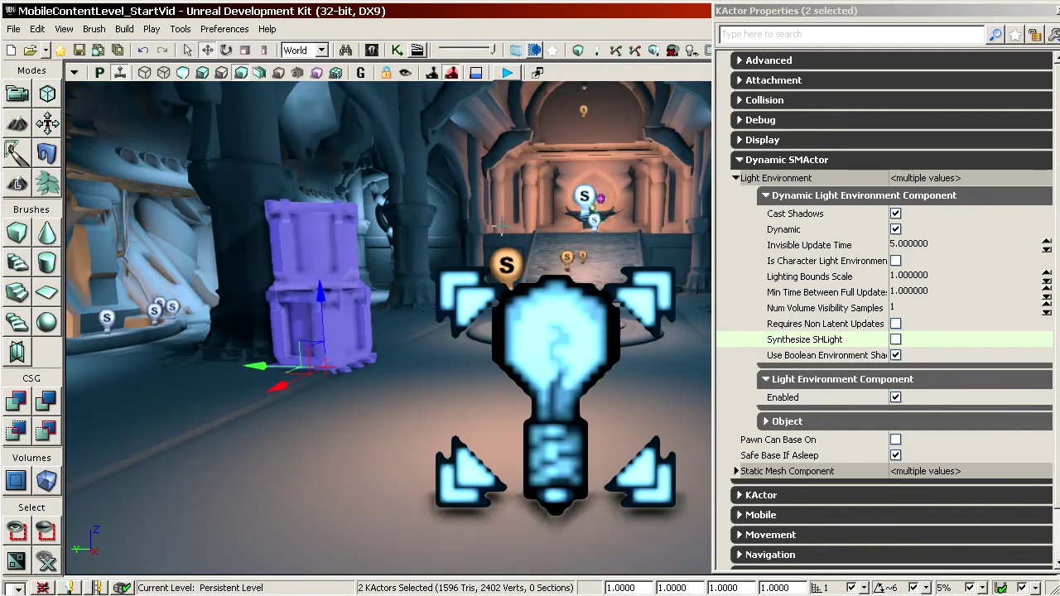
pyautogui.moveTo(501, 225); pyautogui.dragTo(322, 105)
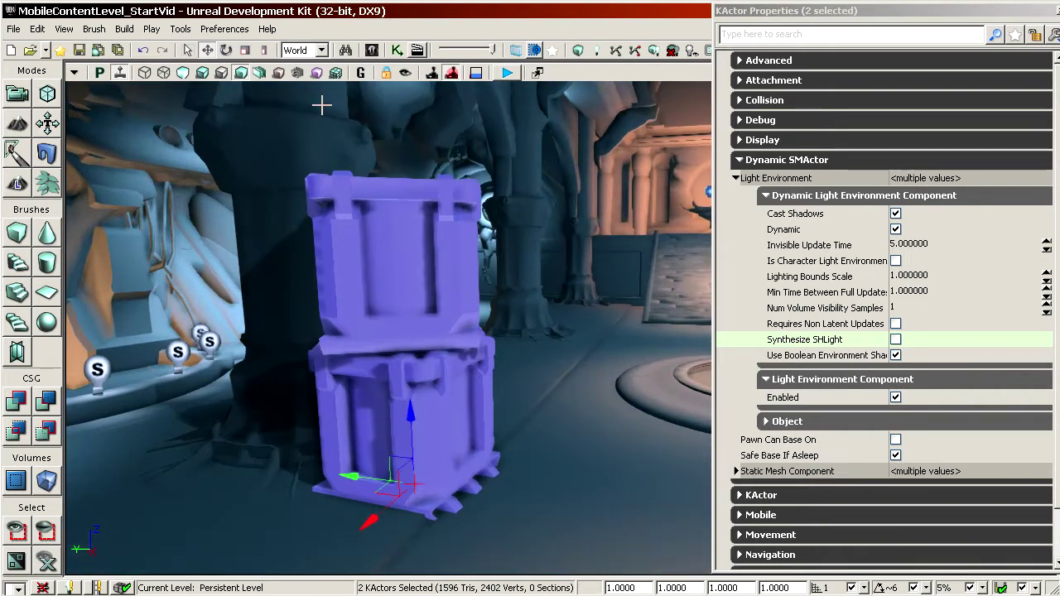
pyautogui.click(205, 75)
pyautogui.moveTo(364, 198); pyautogui.dragTo(394, 166, button='right')
pyautogui.moveTo(414, 178); pyautogui.dragTo(390, 254)
pyautogui.click(359, 237)
pyautogui.click(430, 329)
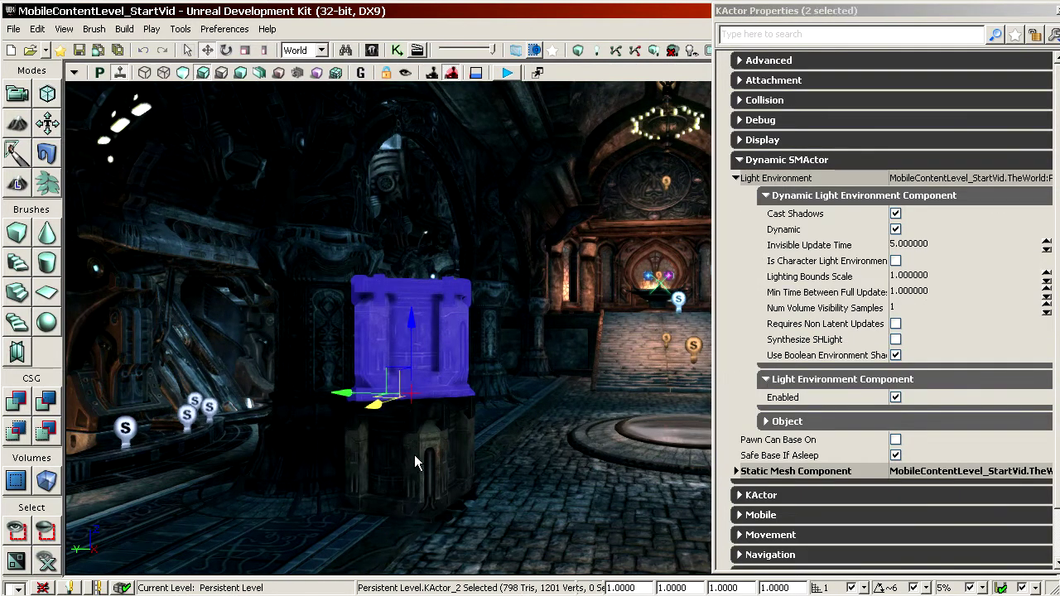
pyautogui.keyDown('ctrl'); pyautogui.click(416, 462); pyautogui.keyUp('ctrl')
pyautogui.moveTo(541, 354); pyautogui.dragTo(572, 454)
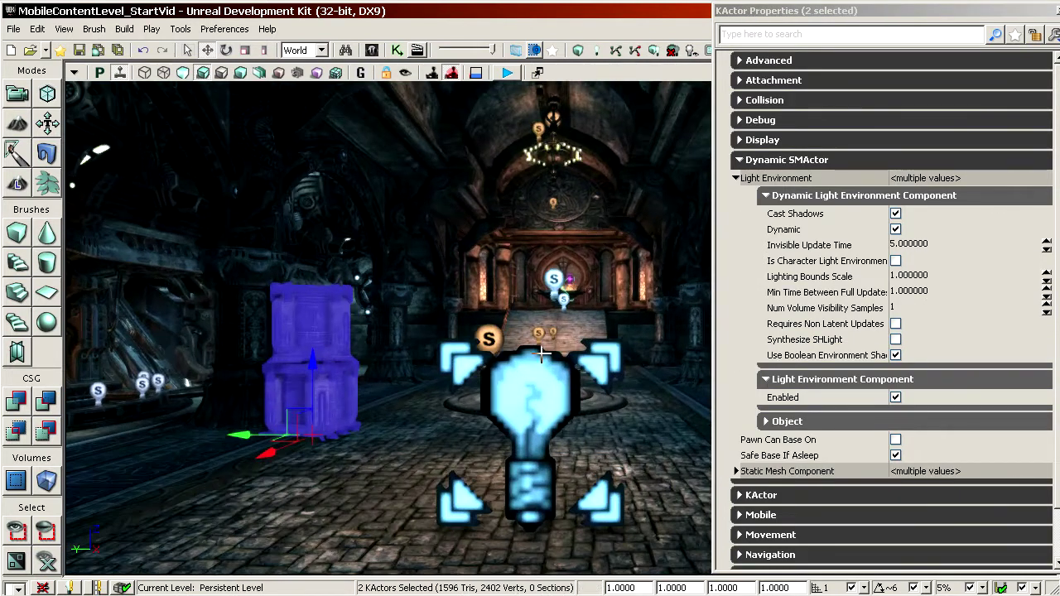
# In the crates' Static Mesh Component lighting channels, enable Unnamed 1 and turn off Dynamic
pyautogui.click(816, 292)
pyautogui.scroll(-2, 824, 298)
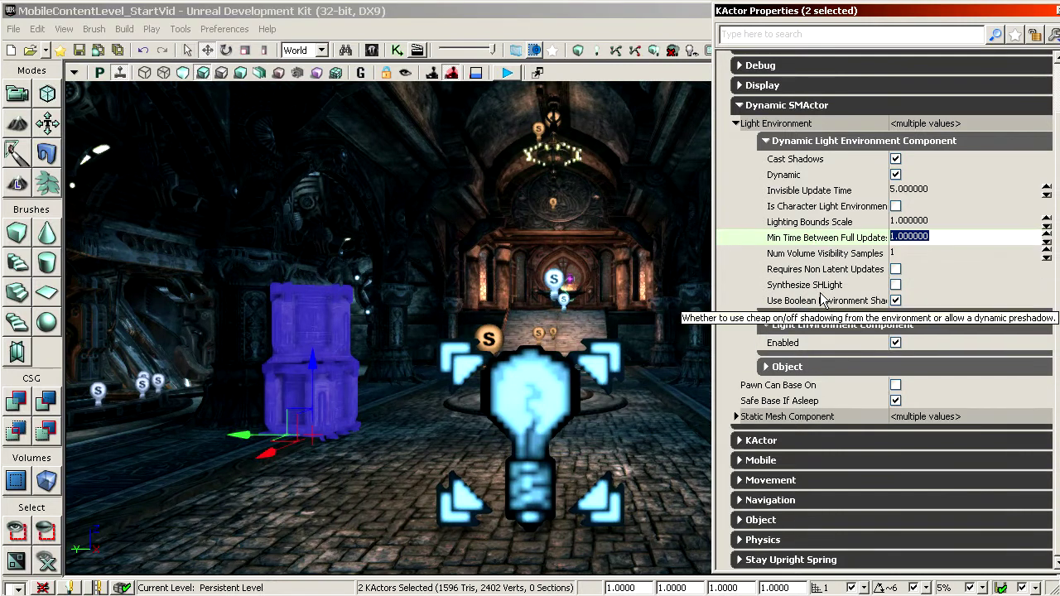
pyautogui.click(815, 418)
pyautogui.scroll(-4, 816, 397)
pyautogui.click(788, 357)
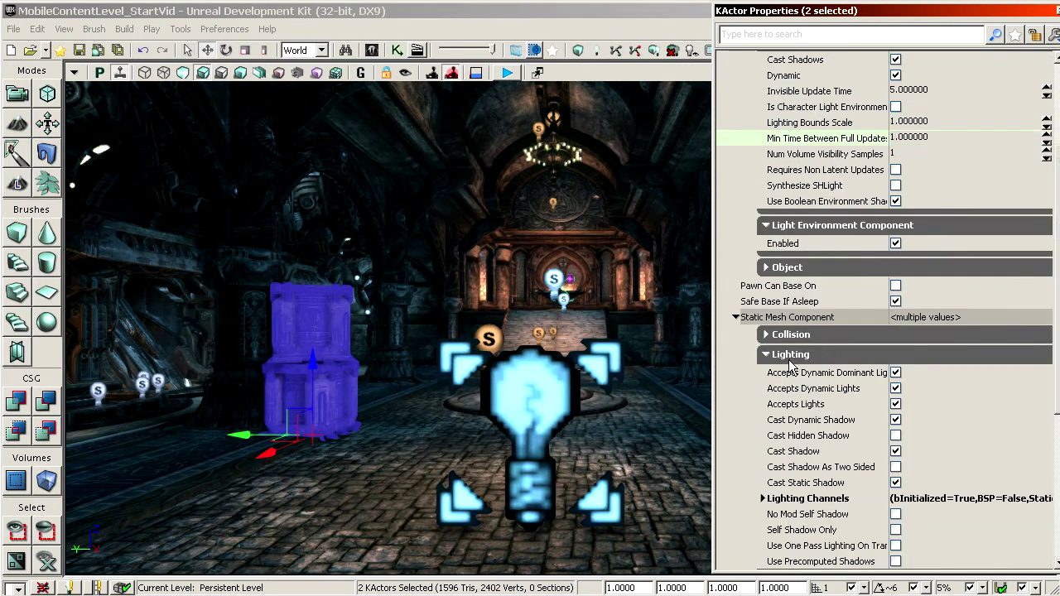
pyautogui.scroll(-3, 791, 368)
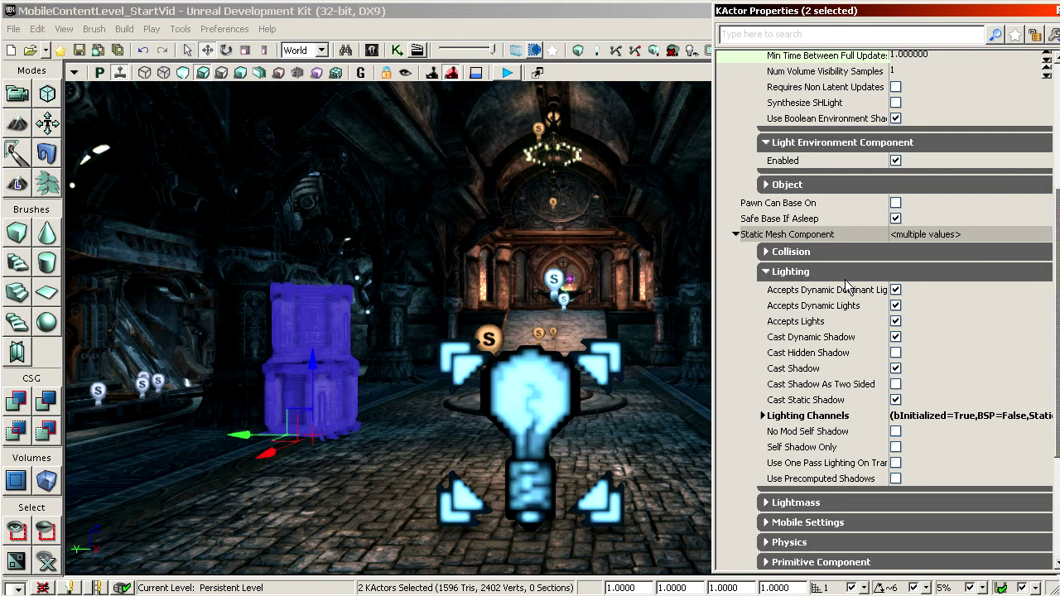
pyautogui.click(814, 417)
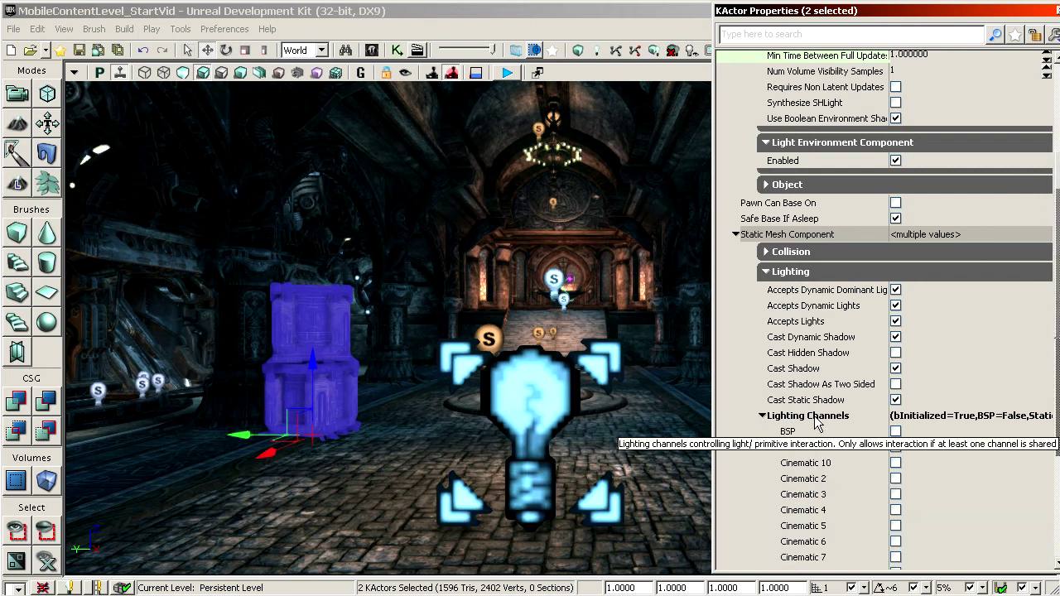
pyautogui.scroll(-7, 820, 398)
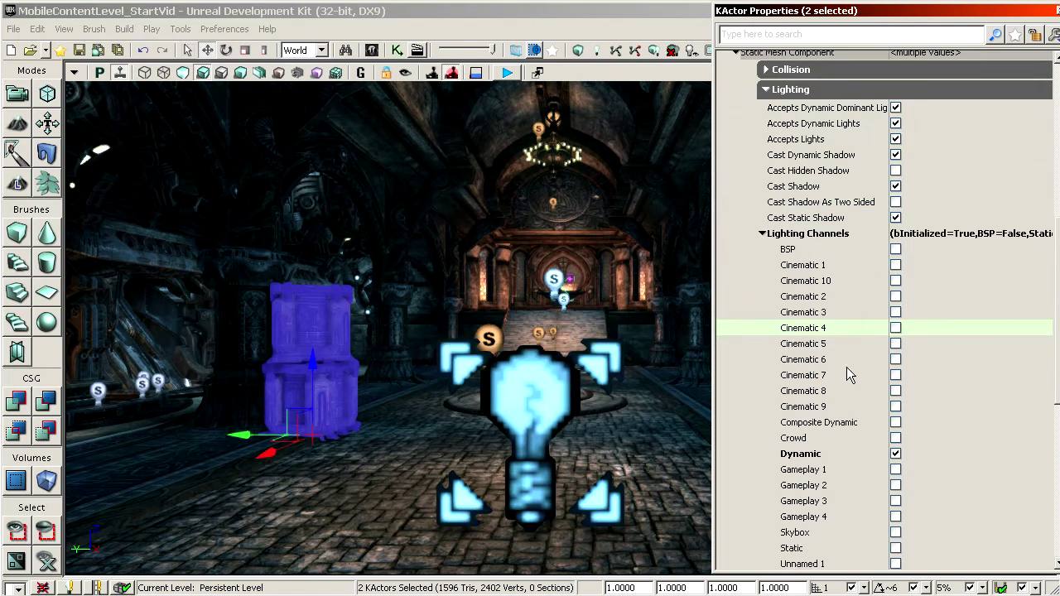
pyautogui.scroll(-5, 832, 453)
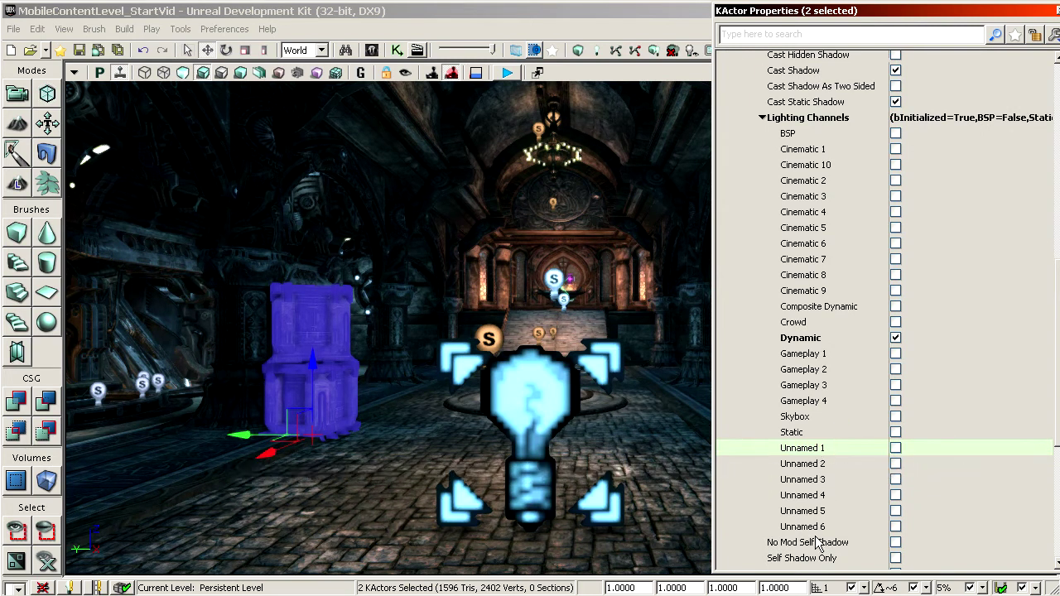
pyautogui.doubleClick(820, 450)
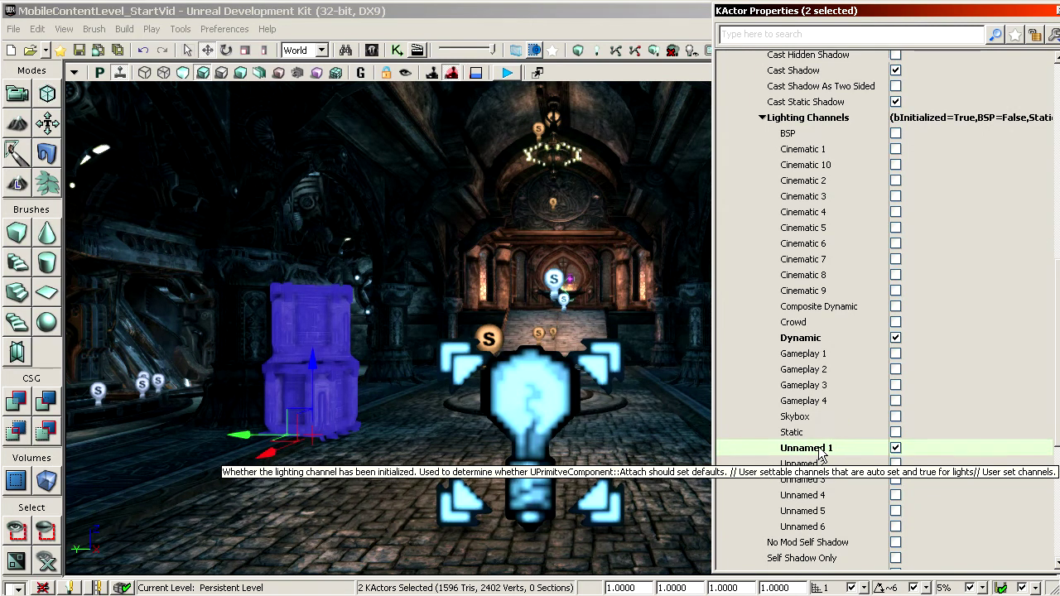
pyautogui.doubleClick(816, 338)
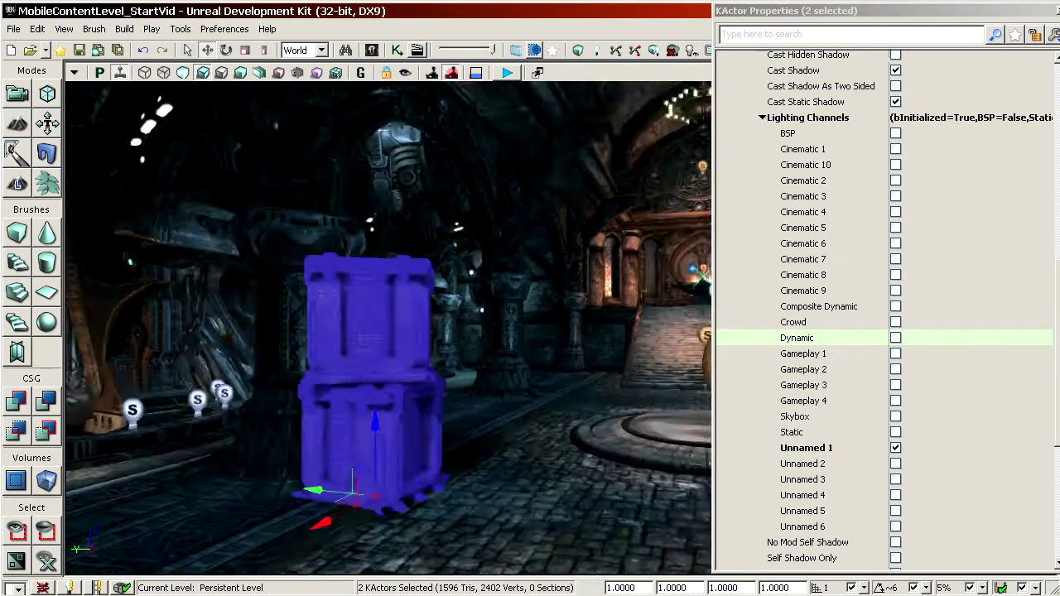
# Select the skylight in the middle of the hall
pyautogui.moveTo(461, 383); pyautogui.dragTo(507, 444)
pyautogui.click(461, 383)
pyautogui.moveTo(461, 383); pyautogui.dragTo(451, 448)
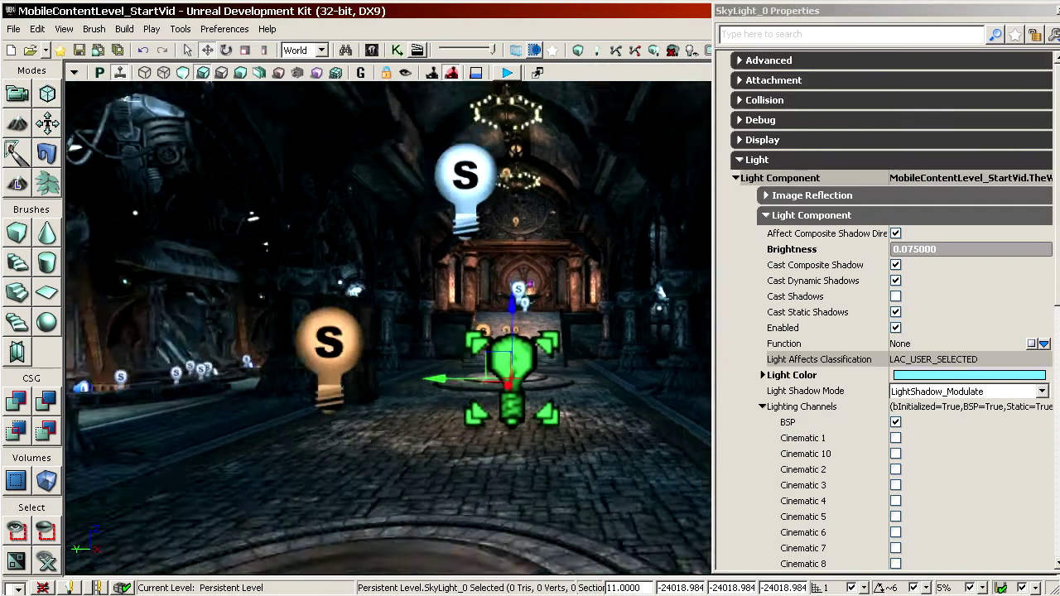
pyautogui.moveTo(559, 365); pyautogui.dragTo(559, 341)
pyautogui.moveTo(310, 349); pyautogui.dragTo(318, 416)
pyautogui.moveTo(460, 192); pyautogui.dragTo(465, 136)
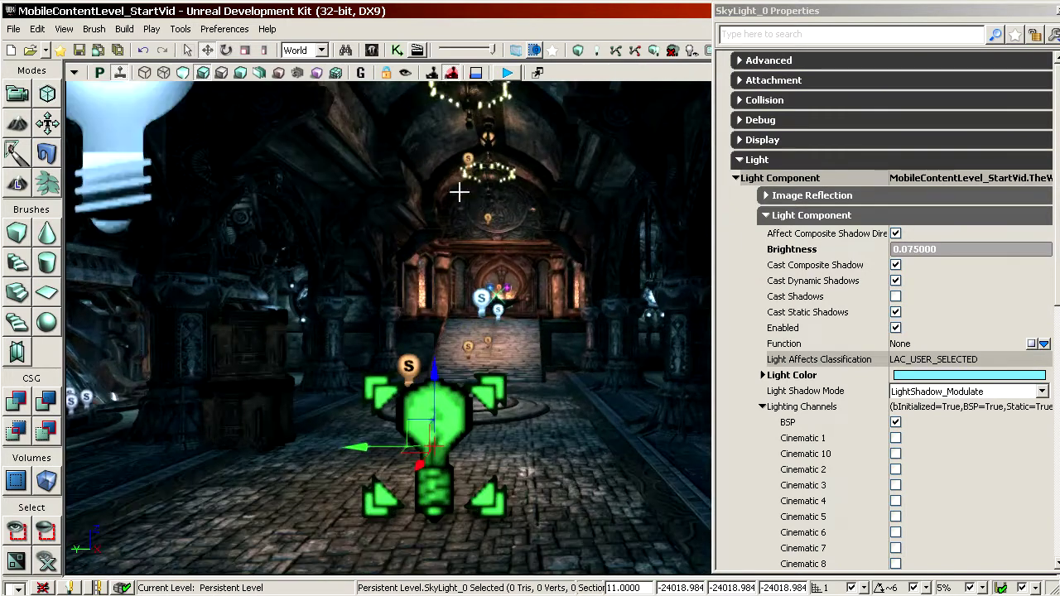
# Examine the hall and the stacked crates in Lighting Only mode, and return the viewport to Lit
pyautogui.click(241, 73)
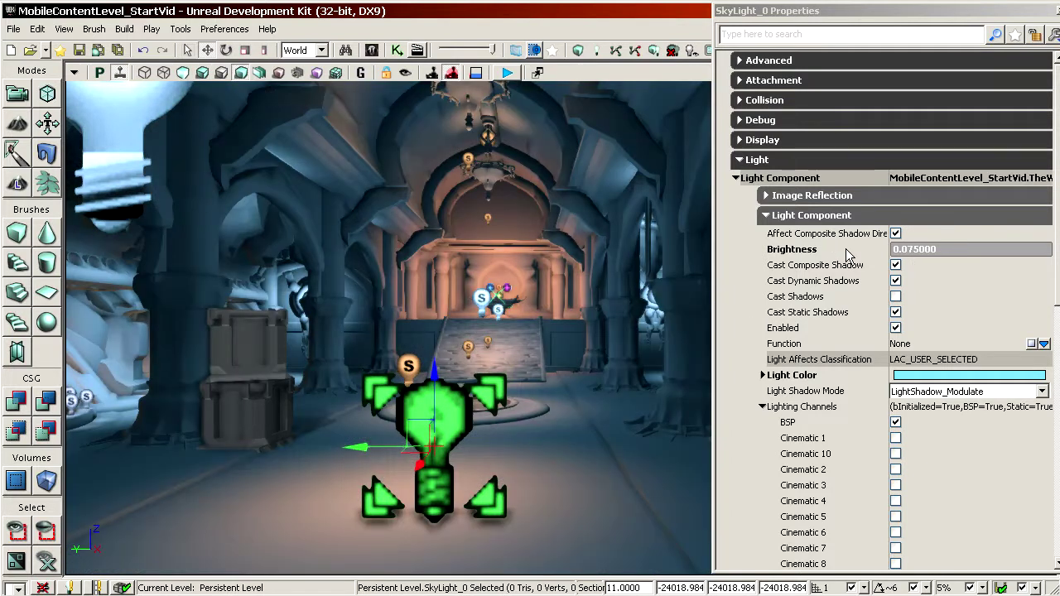
pyautogui.moveTo(530, 281)
pyautogui.mouseDown(button='right')
pyautogui.moveTo(456, 305)
pyautogui.moveTo(497, 289)
pyautogui.moveTo(521, 300)
pyautogui.mouseUp(button='right')
pyautogui.moveTo(466, 279)
pyautogui.mouseDown(button='right')
pyautogui.moveTo(471, 258)
pyautogui.moveTo(473, 277)
pyautogui.moveTo(505, 286)
pyautogui.moveTo(462, 279)
pyautogui.mouseUp(button='right')
pyautogui.moveTo(530, 300); pyautogui.dragTo(549, 313, button='right')
pyautogui.moveTo(481, 303); pyautogui.dragTo(472, 157)
pyautogui.click(200, 73)
pyautogui.moveTo(343, 234); pyautogui.dragTo(360, 254)
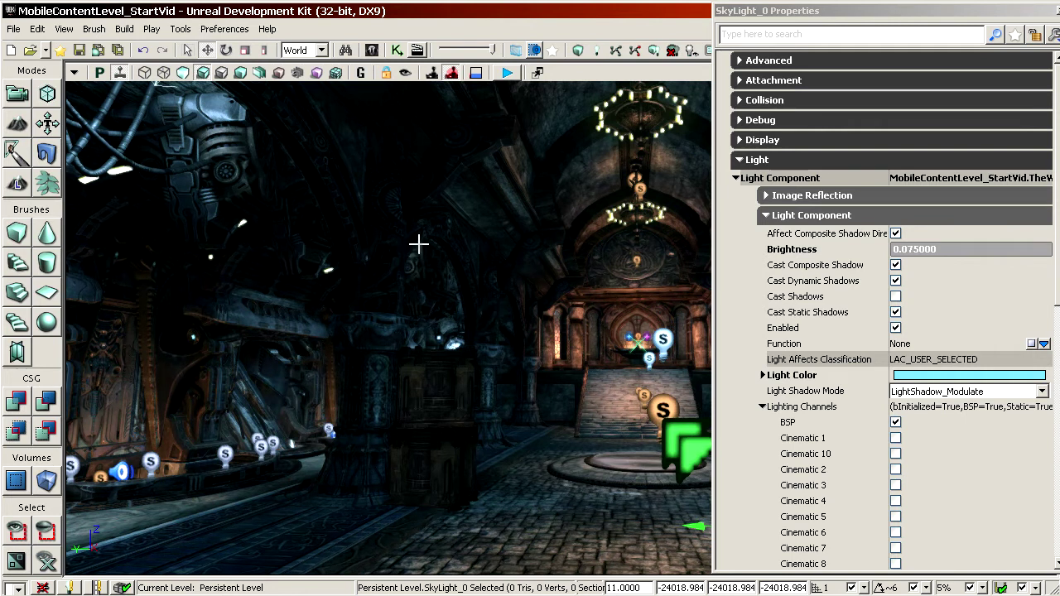
# Duplicate the skylight, placing the copy directly above the original
pyautogui.click(828, 251)
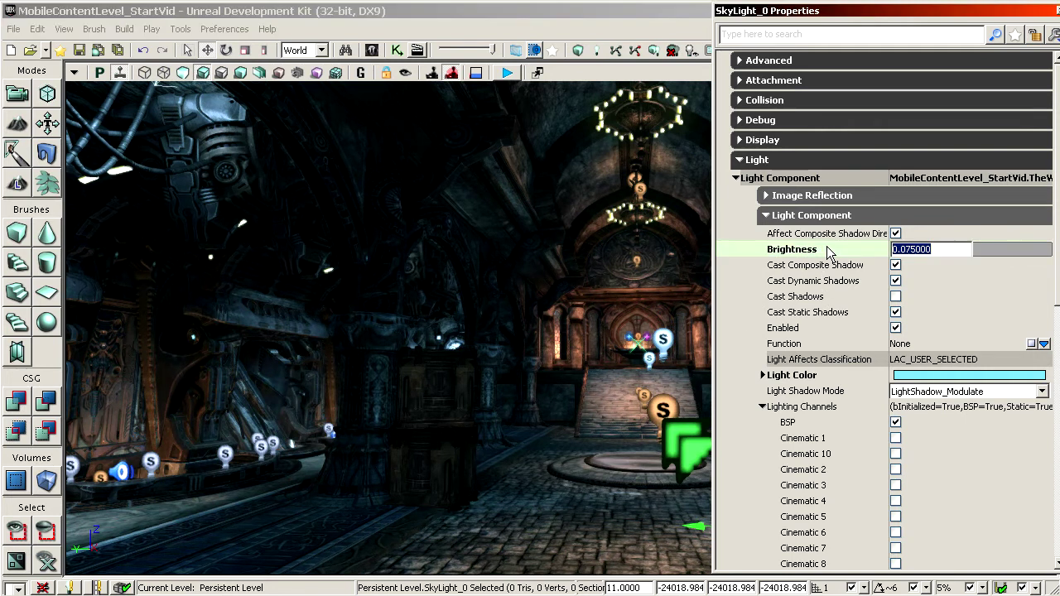
pyautogui.moveTo(477, 266); pyautogui.dragTo(584, 339, button='right')
pyautogui.moveTo(315, 124); pyautogui.dragTo(333, 114)
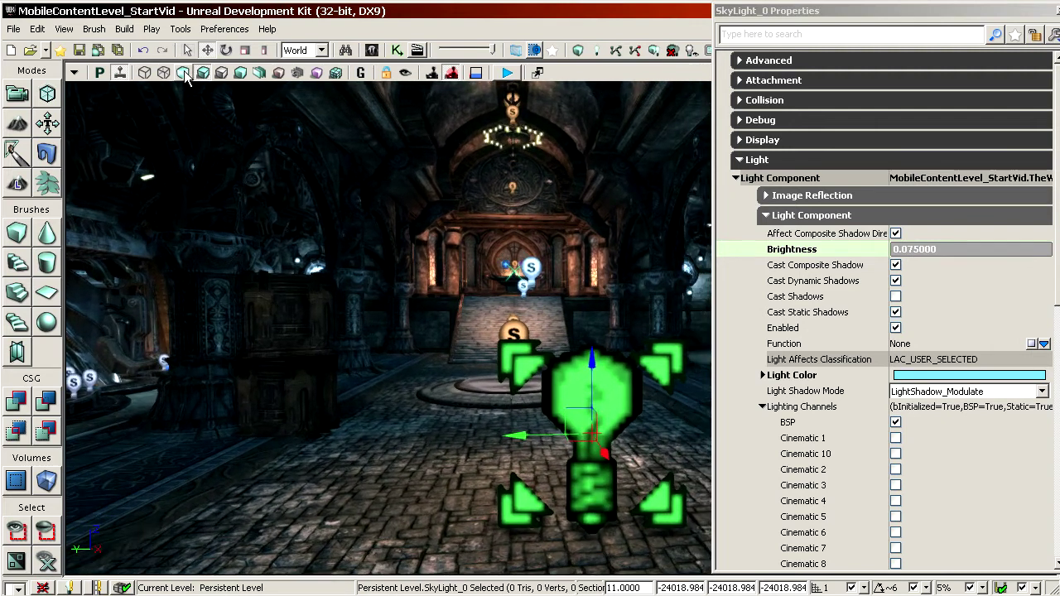
pyautogui.moveTo(333, 175); pyautogui.dragTo(418, 229)
pyautogui.keyDown('alt'); pyautogui.moveTo(468, 310); pyautogui.dragTo(426, 161); pyautogui.keyUp('alt')
pyautogui.moveTo(351, 270); pyautogui.dragTo(357, 236)
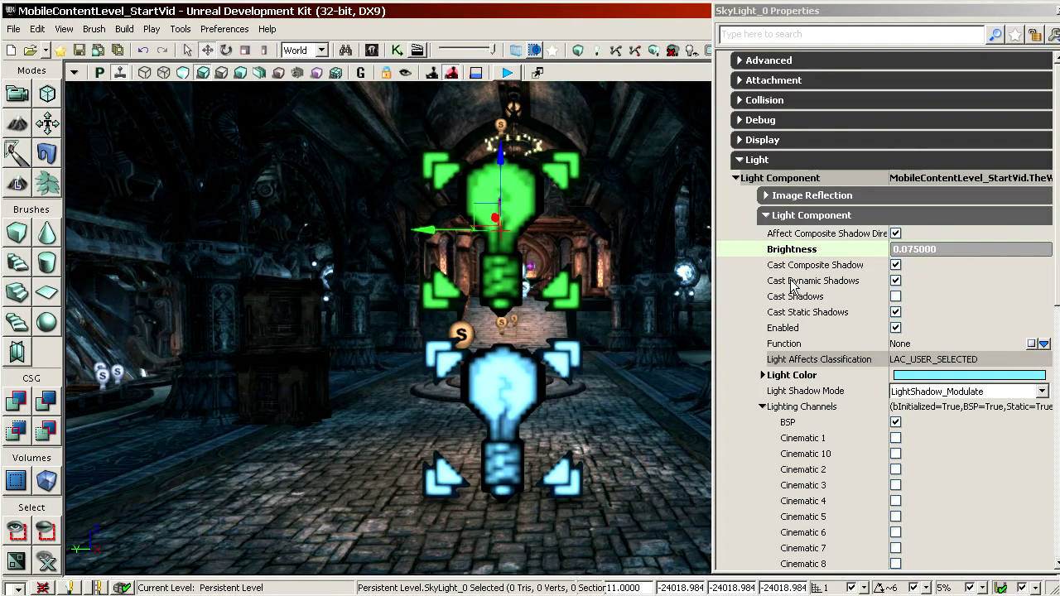
# Set both the Brightness and the Lower Brightness of the duplicated skylight to 0.5
pyautogui.click(802, 249)
pyautogui.press('Return')
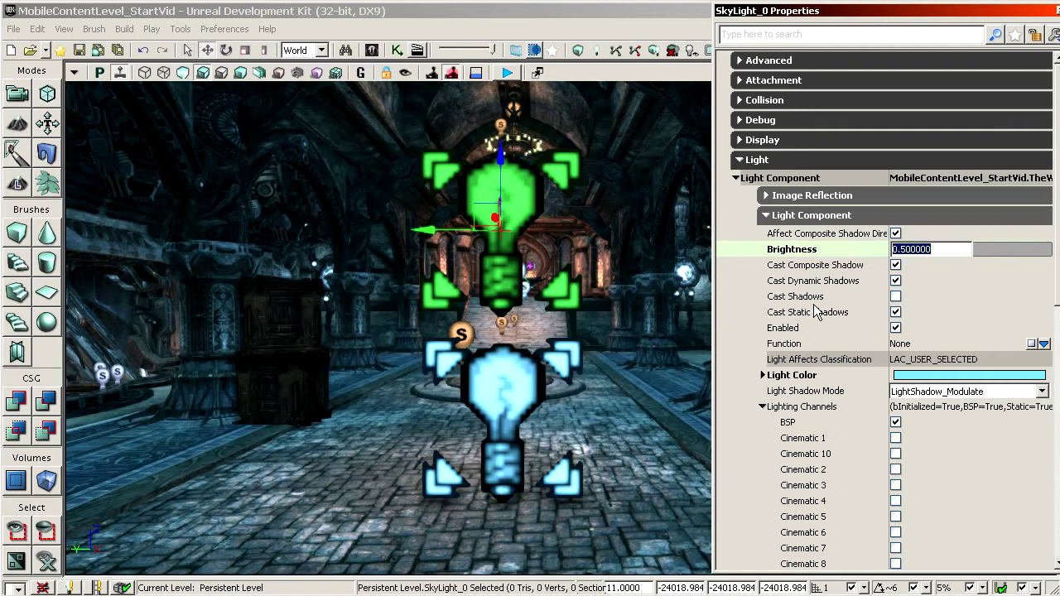
pyautogui.moveTo(331, 277); pyautogui.dragTo(372, 320, button='right')
pyautogui.click(790, 414)
pyautogui.scroll(-10, 845, 381)
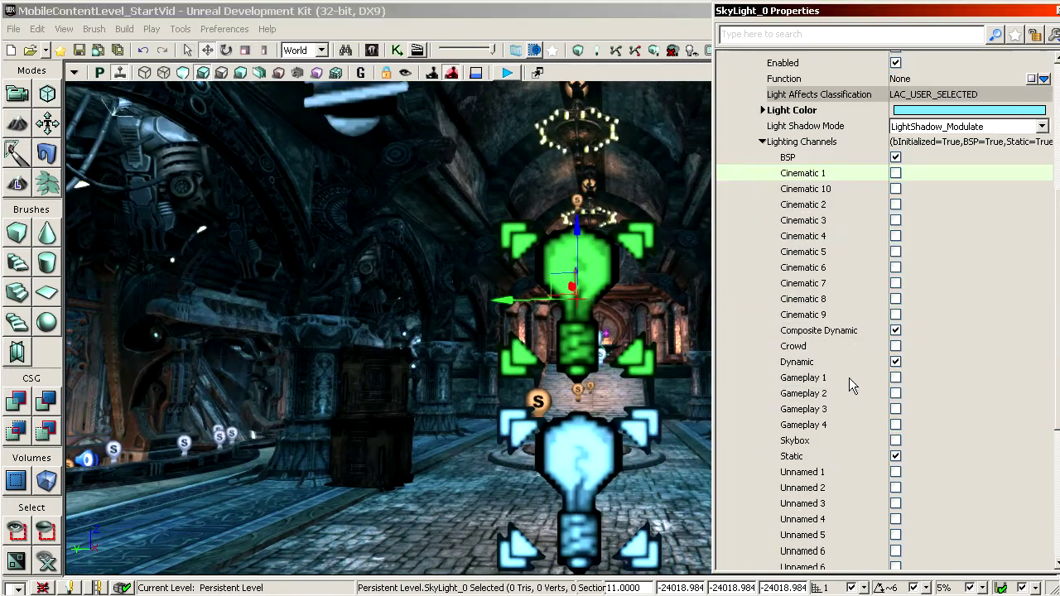
pyautogui.scroll(-3, 804, 308)
pyautogui.click(823, 474)
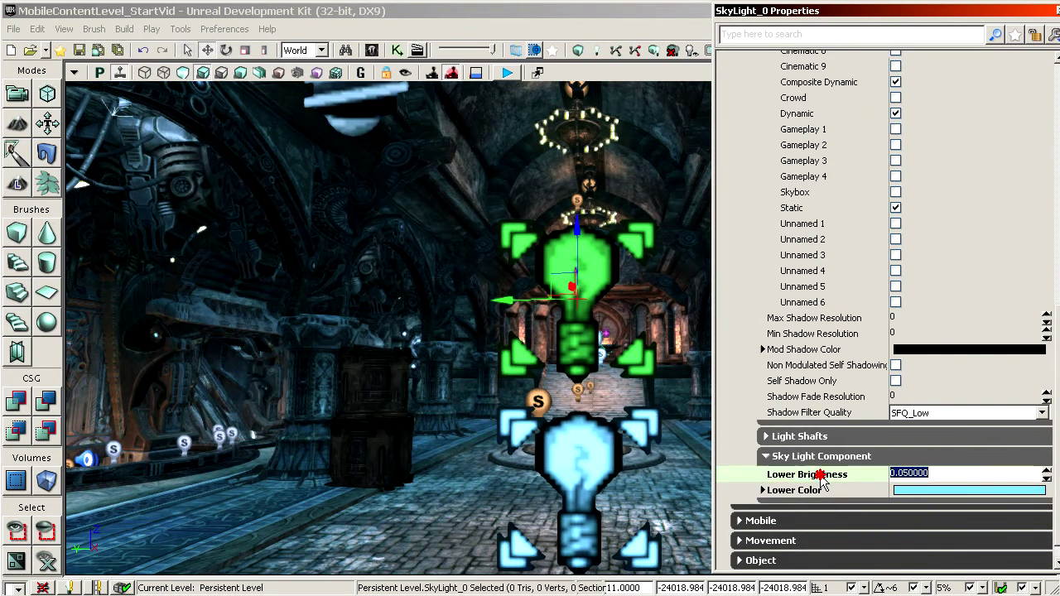
pyautogui.write('0.5')
pyautogui.press('Return')
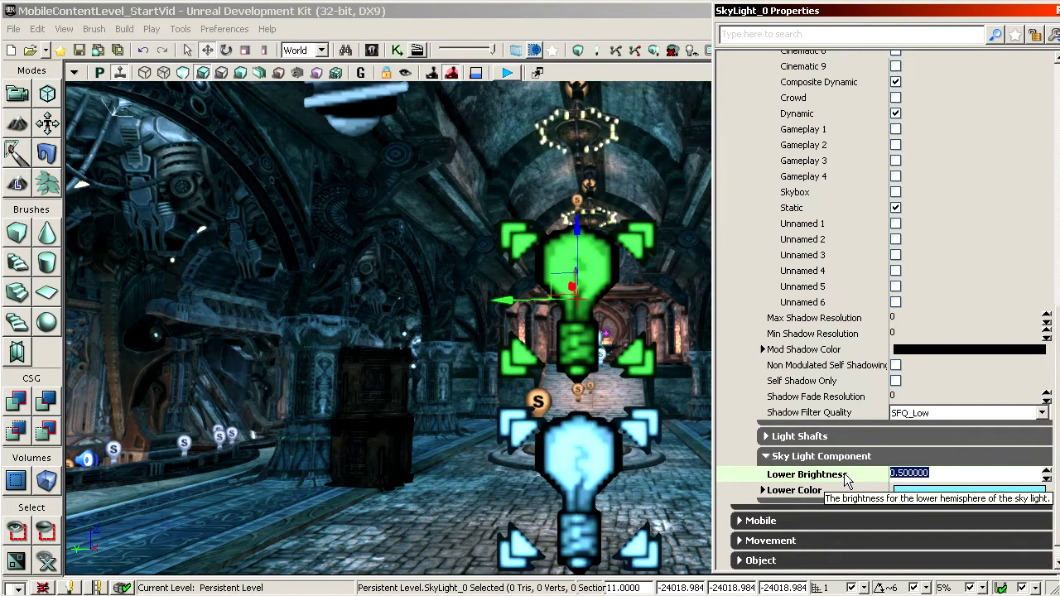
# Enable lighting channel Unnamed 1 for the duplicated skylight and turn off its Static, Dynamic, Composite Dynamic and BSP channels
pyautogui.scroll(3, 849, 456)
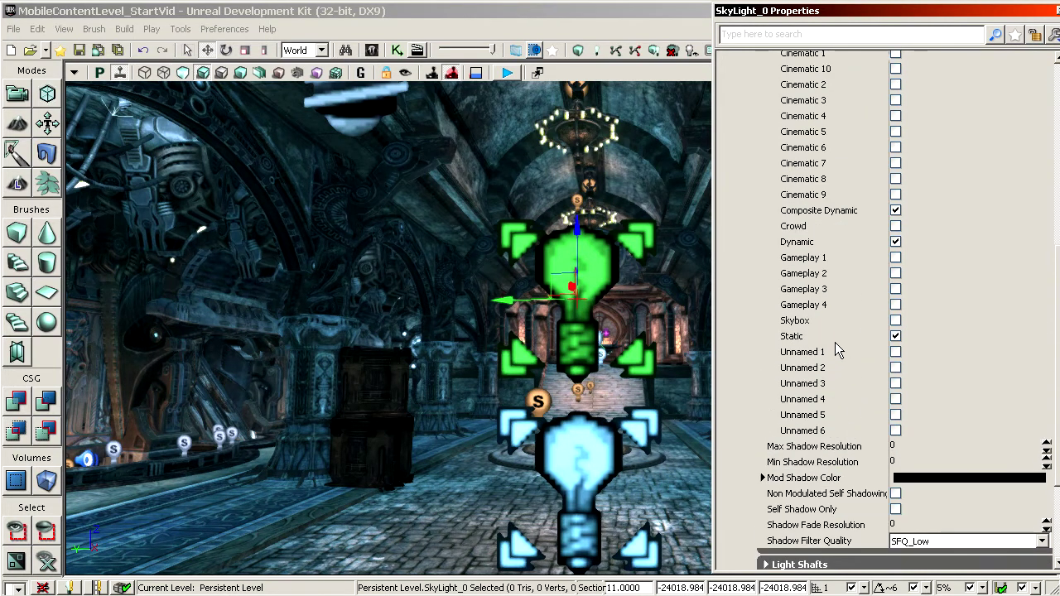
pyautogui.doubleClick(815, 353)
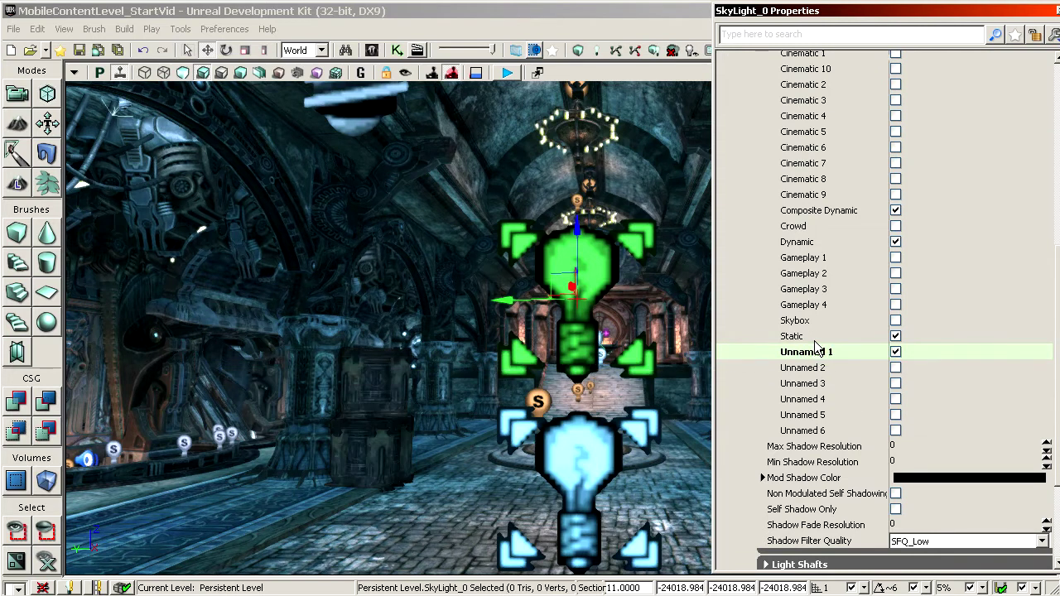
pyautogui.doubleClick(815, 337)
pyautogui.doubleClick(820, 242)
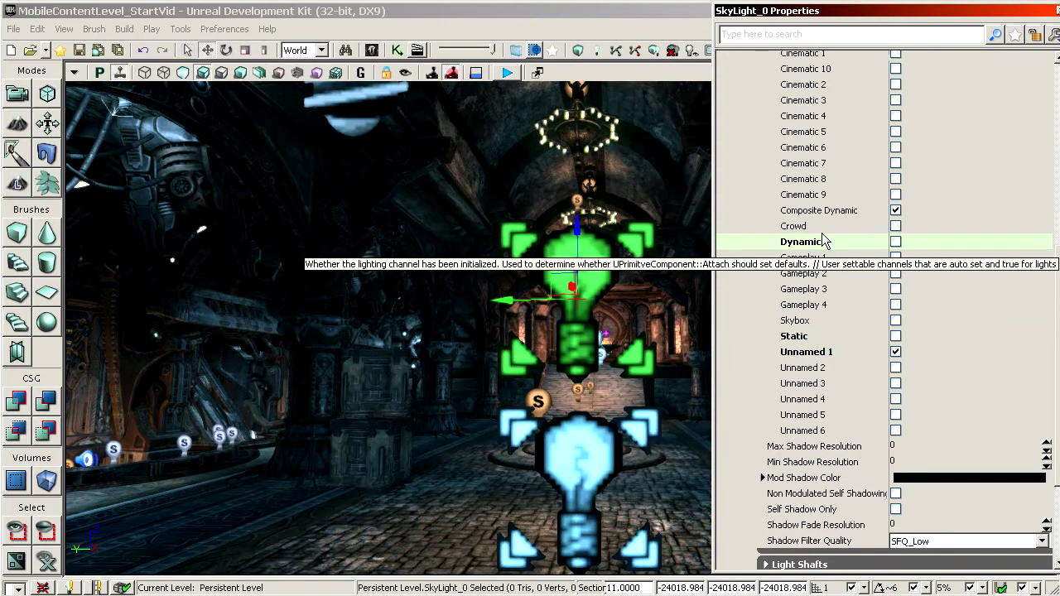
pyautogui.doubleClick(824, 211)
pyautogui.scroll(4, 880, 245)
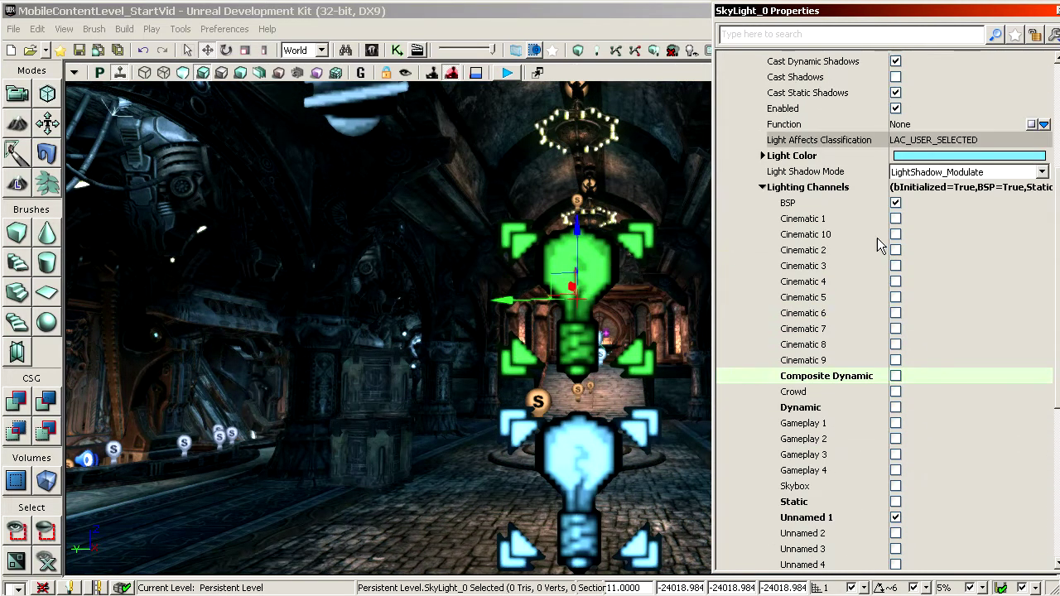
pyautogui.doubleClick(828, 203)
pyautogui.scroll(-2, 877, 306)
# Try a Brightness of 8 on the duplicated skylight, raise it to 40, and review its lighting channels
pyautogui.scroll(6, 878, 313)
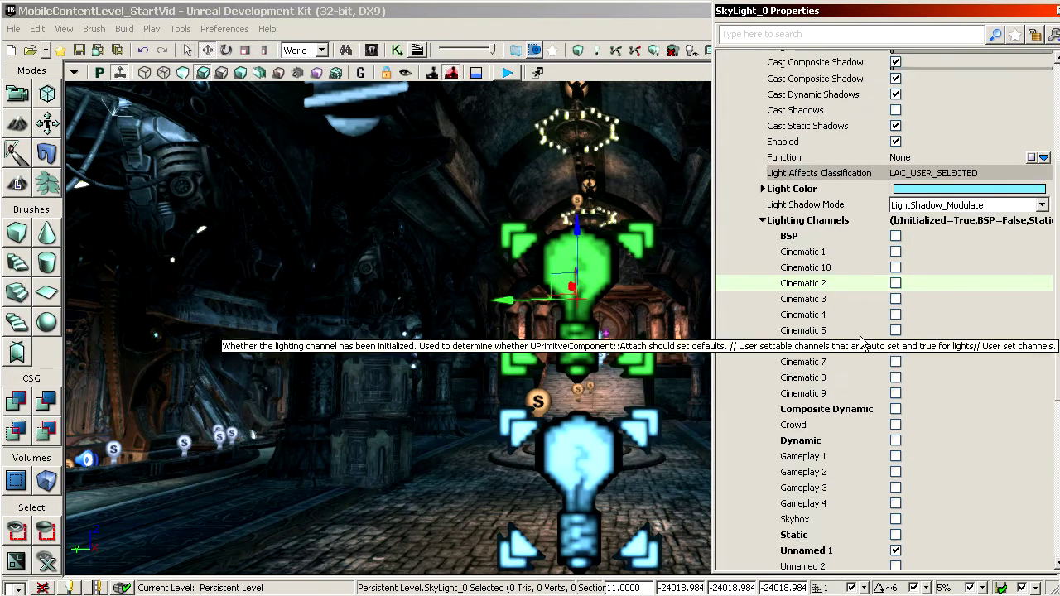
pyautogui.click(820, 212)
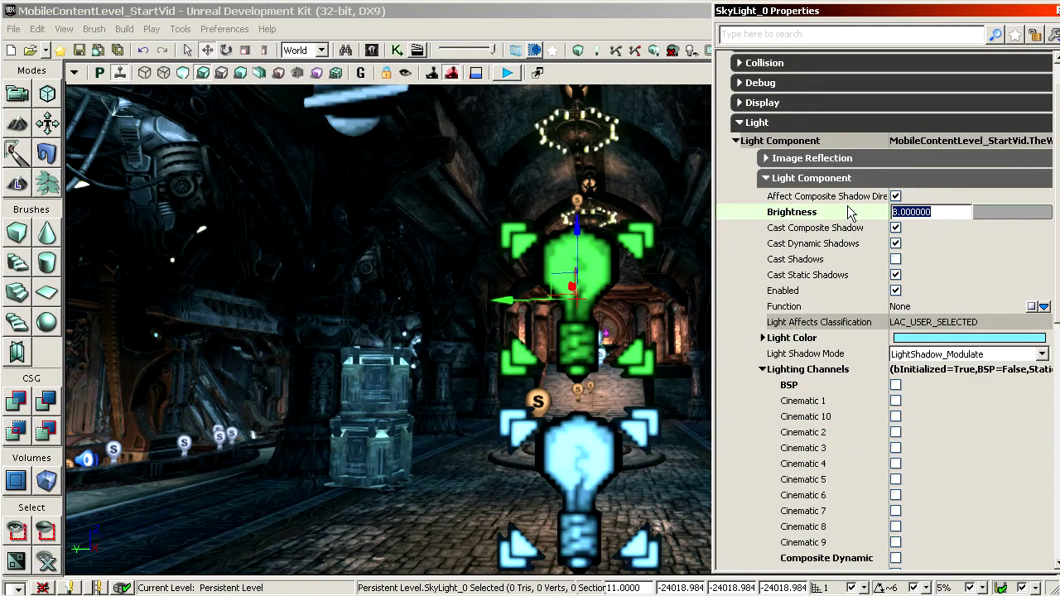
pyautogui.write('40')
pyautogui.press('Return')
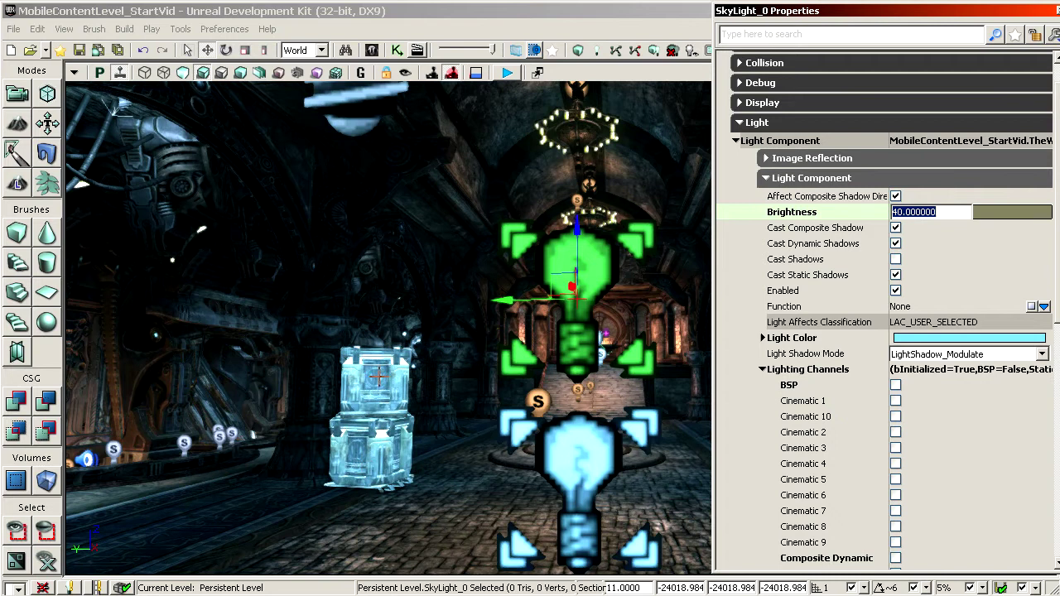
pyautogui.click(787, 418)
pyautogui.scroll(-7, 828, 315)
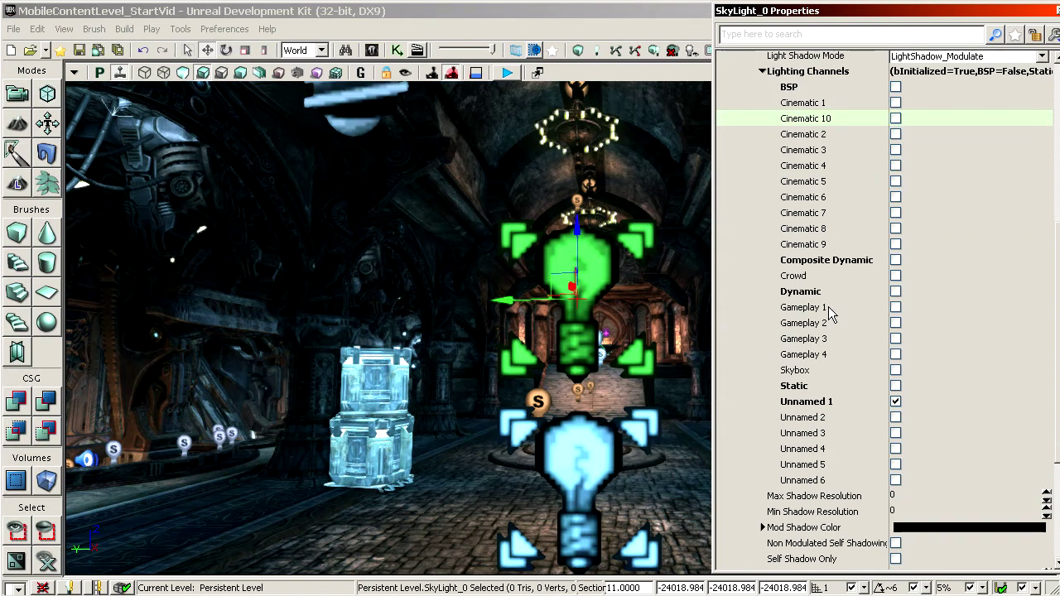
# Try a Brightness of 0.5 on the duplicated skylight and view its effect on the crates
pyautogui.scroll(6, 840, 375)
pyautogui.click(844, 166)
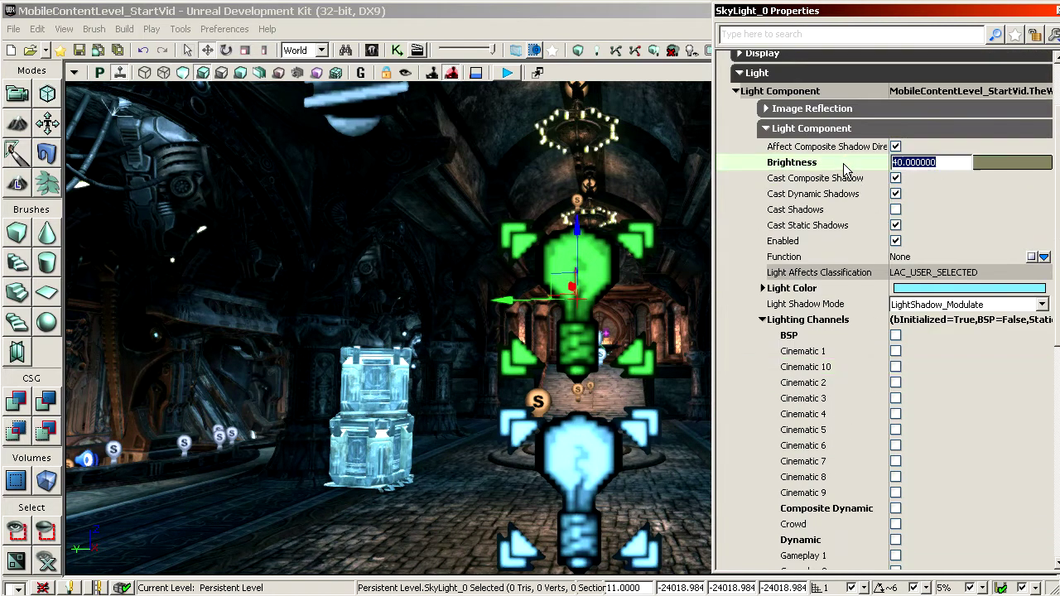
pyautogui.write('0.5')
pyautogui.press('Return')
pyautogui.moveTo(412, 379); pyautogui.dragTo(335, 387, button='right')
pyautogui.moveTo(530, 313)
pyautogui.mouseDown(button='right')
pyautogui.moveTo(472, 311)
pyautogui.moveTo(529, 313)
pyautogui.mouseUp(button='right')
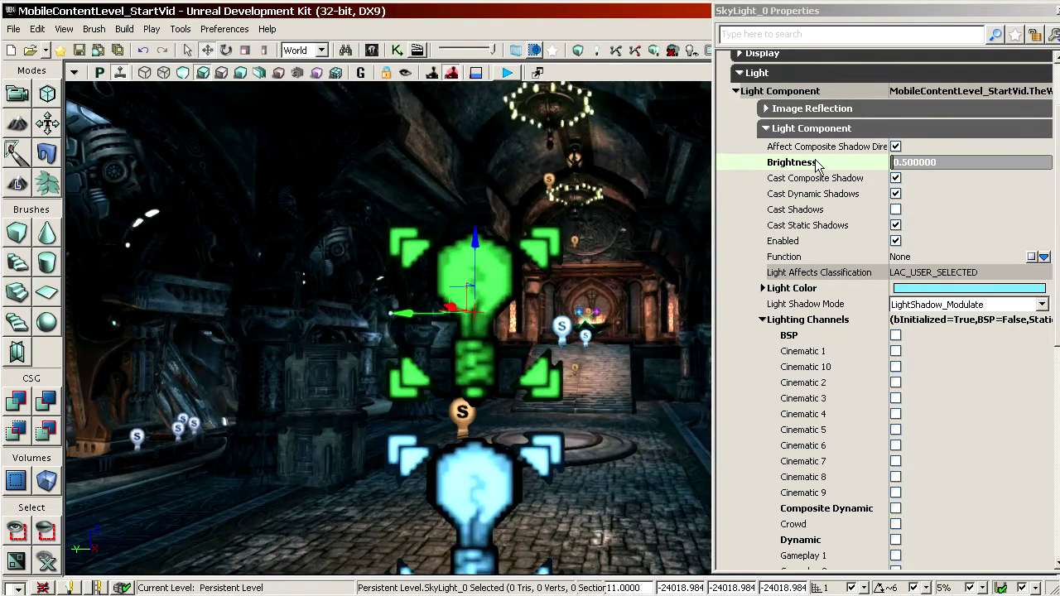
pyautogui.moveTo(528, 311); pyautogui.dragTo(421, 389)
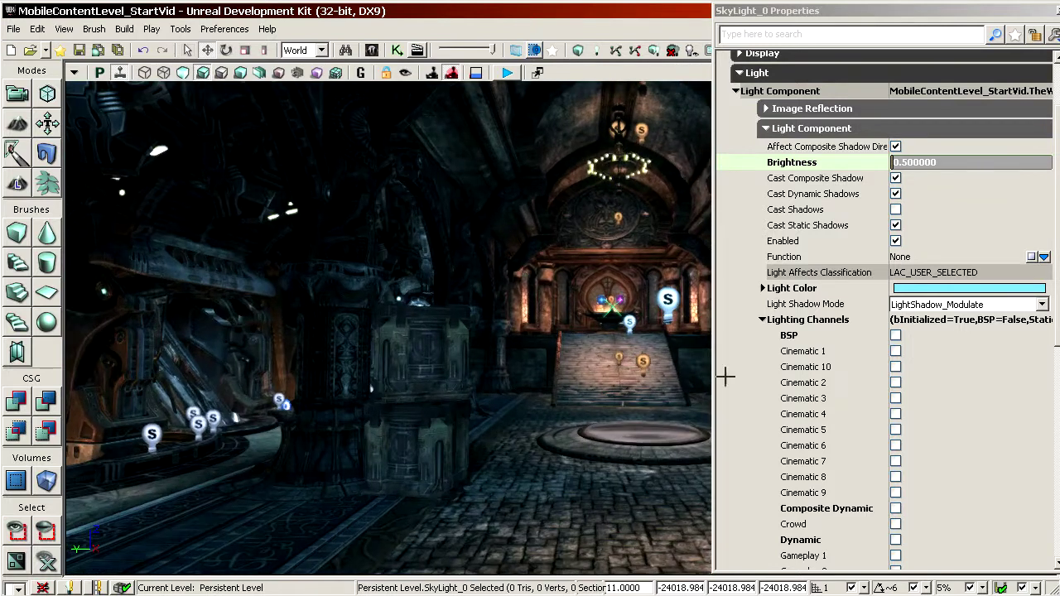
# Set the duplicated skylight's Brightness to 1 and check the crates' lighting up close
pyautogui.click(846, 163)
pyautogui.write('1')
pyautogui.press('Return')
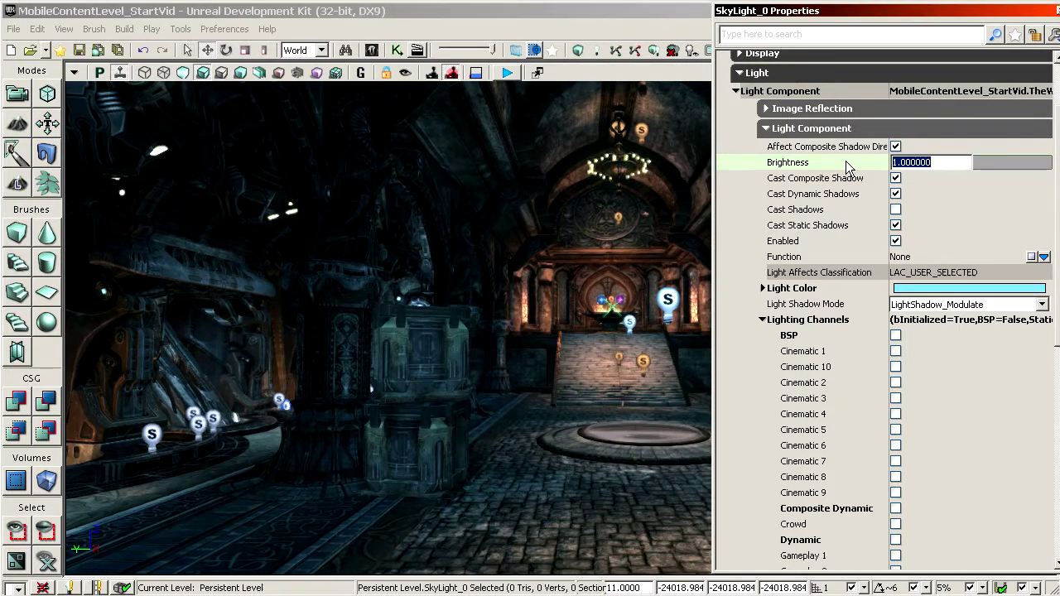
pyautogui.click(846, 417)
pyautogui.scroll(-1, 836, 418)
pyautogui.moveTo(579, 406); pyautogui.dragTo(556, 331)
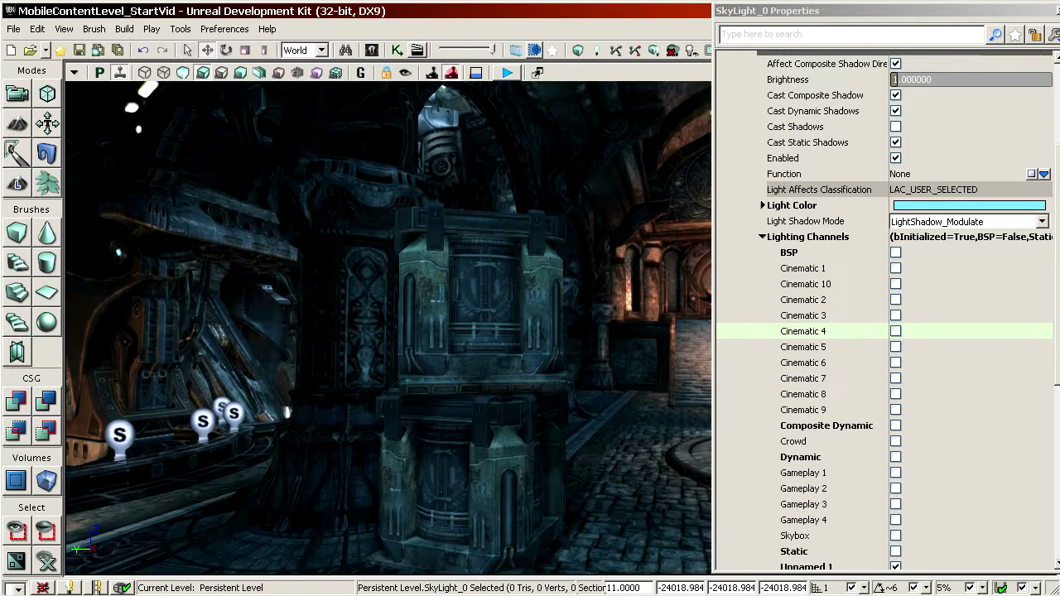
pyautogui.moveTo(572, 441); pyautogui.dragTo(618, 446)
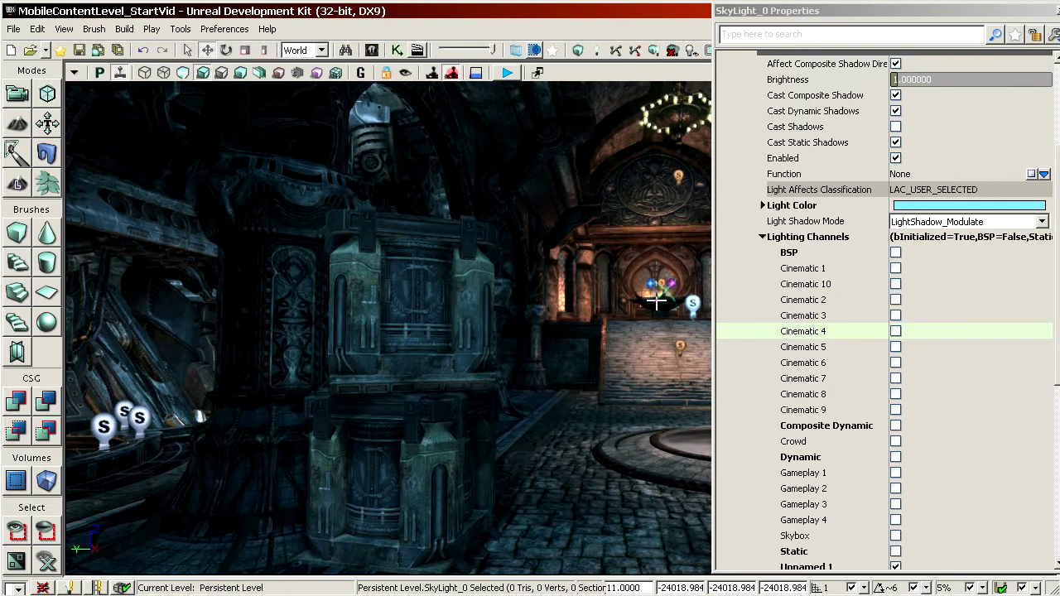
pyautogui.moveTo(650, 346); pyautogui.dragTo(599, 366)
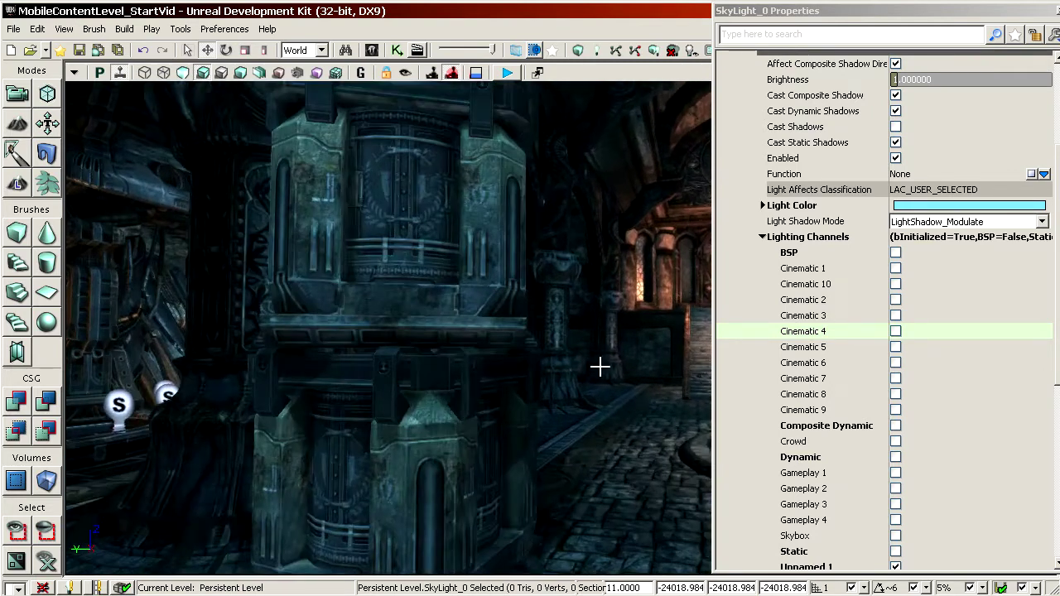
# Select all InterpActor actors in the level, starting from the spoked wheel inside the round pit
pyautogui.moveTo(431, 193); pyautogui.dragTo(348, 99)
pyautogui.click(412, 244)
pyautogui.moveTo(413, 244); pyautogui.dragTo(629, 265)
pyautogui.moveTo(412, 243); pyautogui.dragTo(505, 389, button='right')
pyautogui.moveTo(511, 277); pyautogui.dragTo(518, 291, button='right')
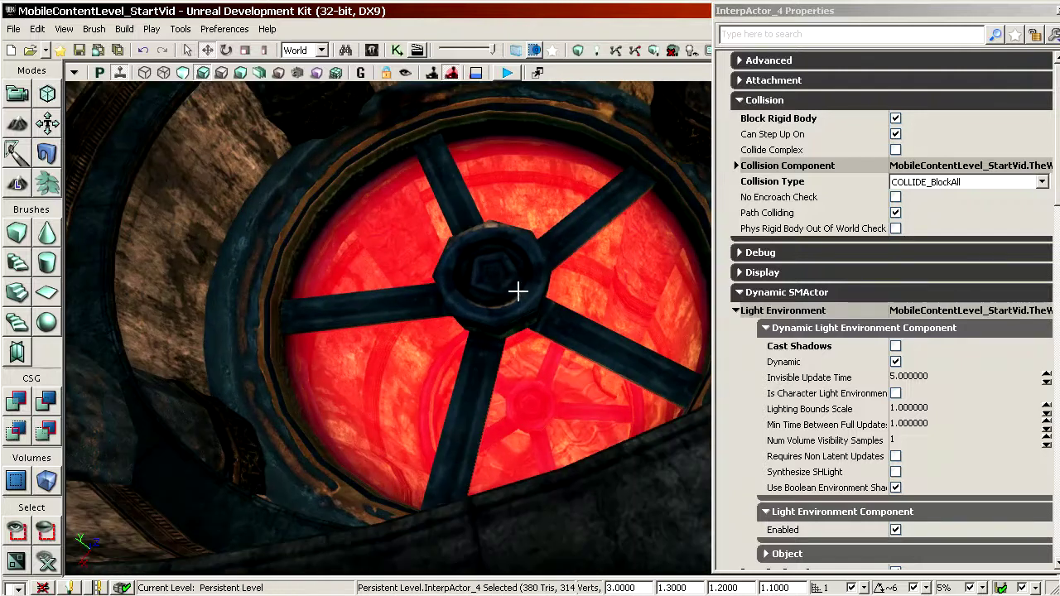
pyautogui.click(498, 276)
pyautogui.rightClick(497, 248)
pyautogui.moveTo(580, 368)
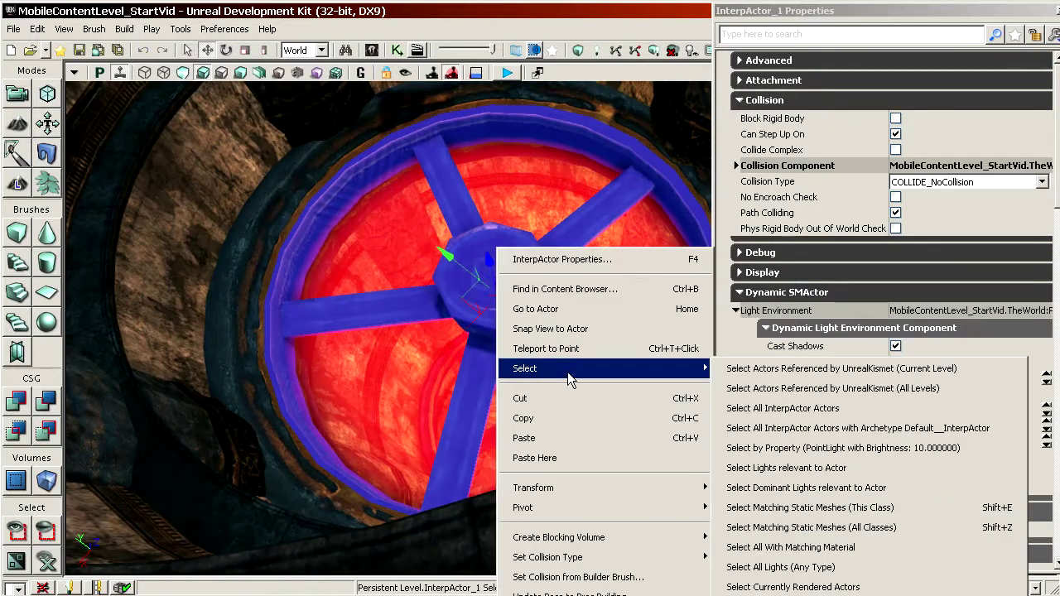
pyautogui.click(826, 410)
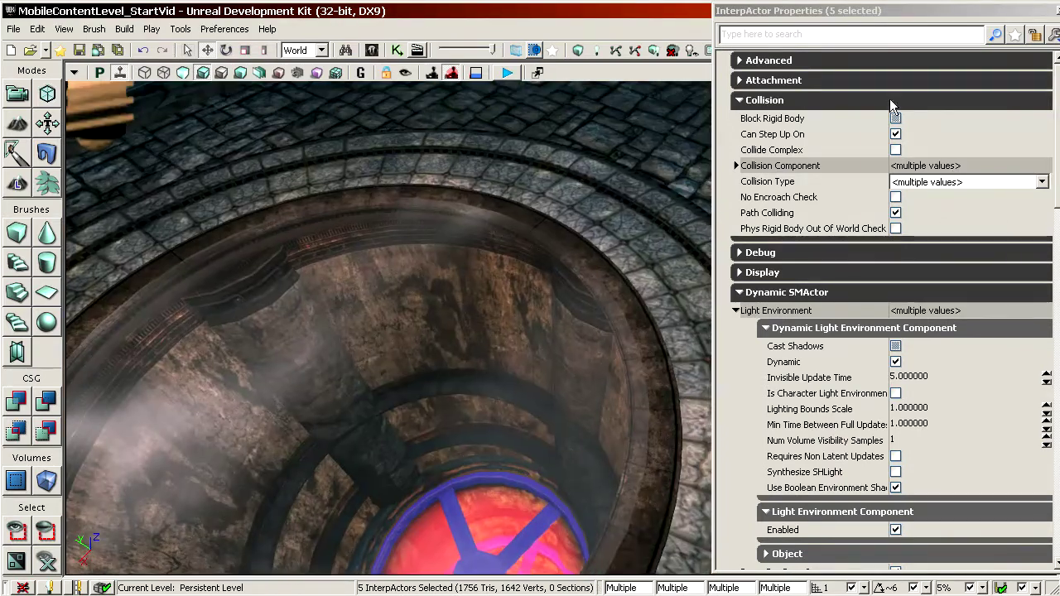
# Filter the selected InterpActors' properties by "cast", turn off Cast Shadow, and clear the filter
pyautogui.click(837, 35)
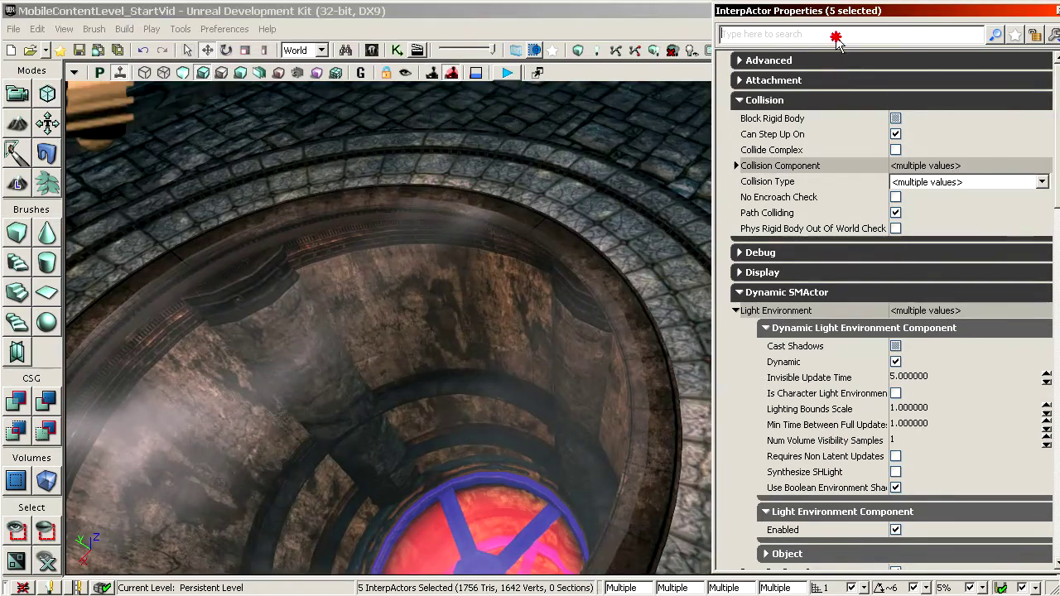
pyautogui.write('cast')
pyautogui.click(895, 146)
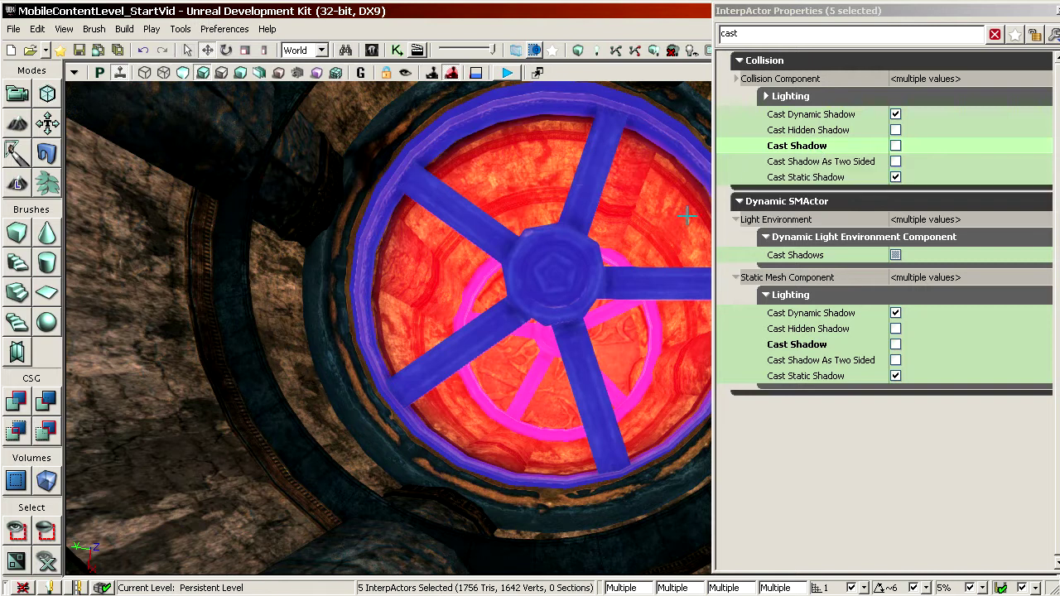
pyautogui.click(830, 145)
pyautogui.click(995, 35)
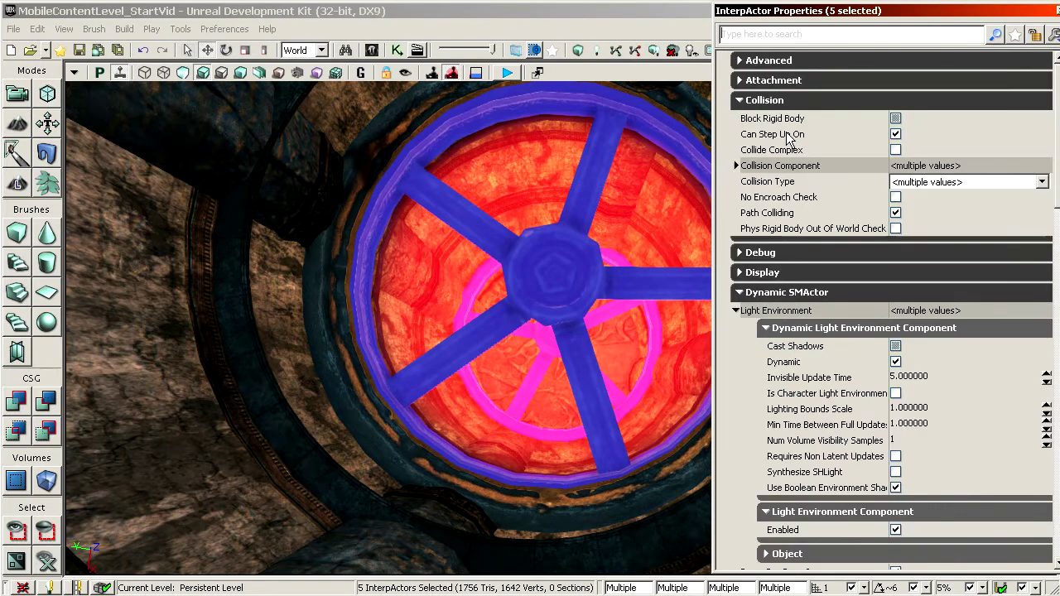
# Enable Use Precomputed Shadows in the selected InterpActors' static mesh lighting settings
pyautogui.scroll(-6, 820, 154)
pyautogui.scroll(-5, 820, 153)
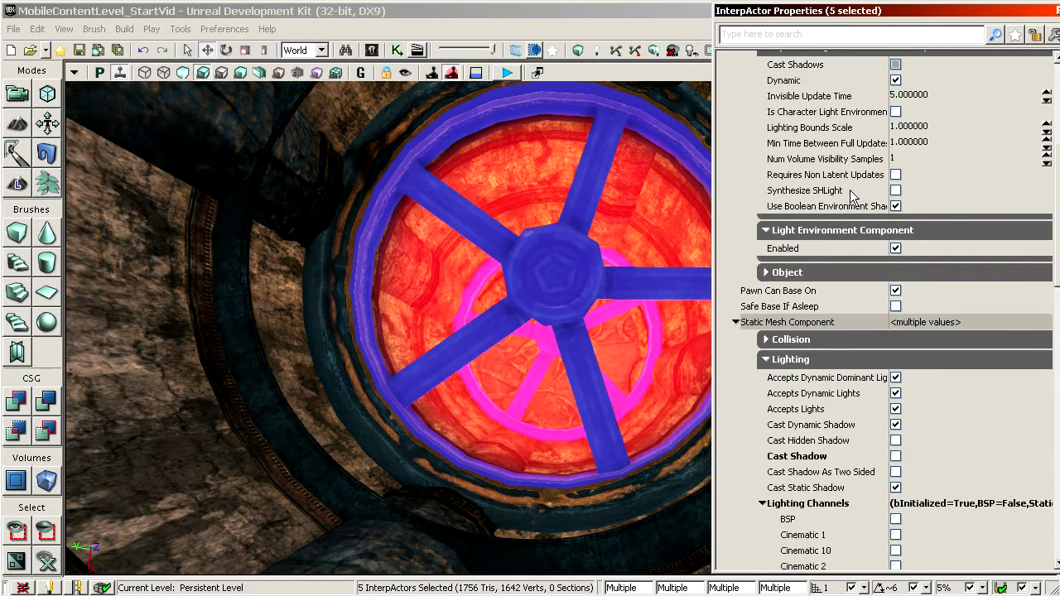
pyautogui.click(821, 353)
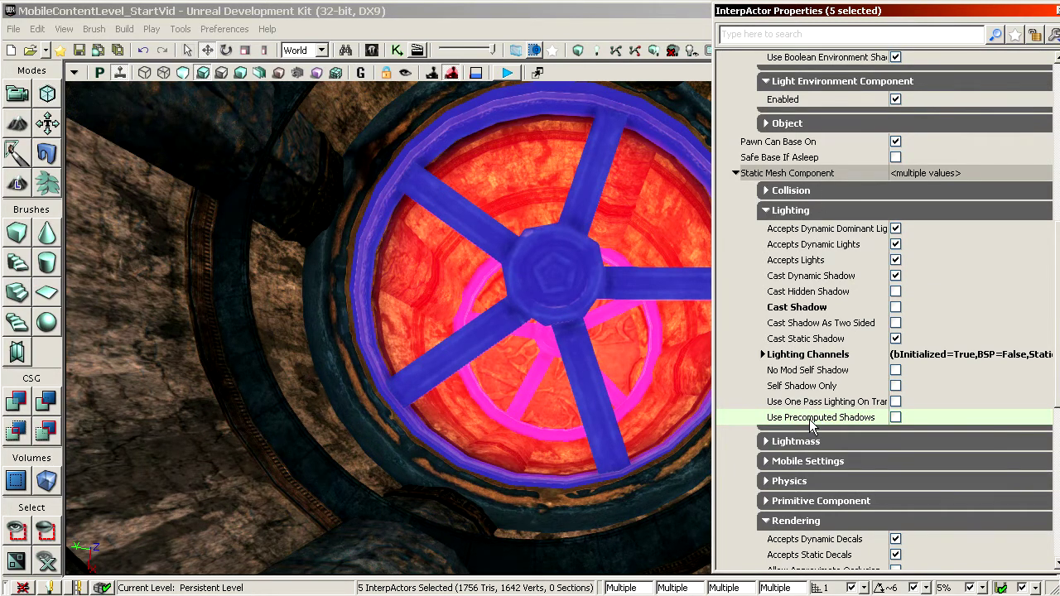
pyautogui.click(896, 418)
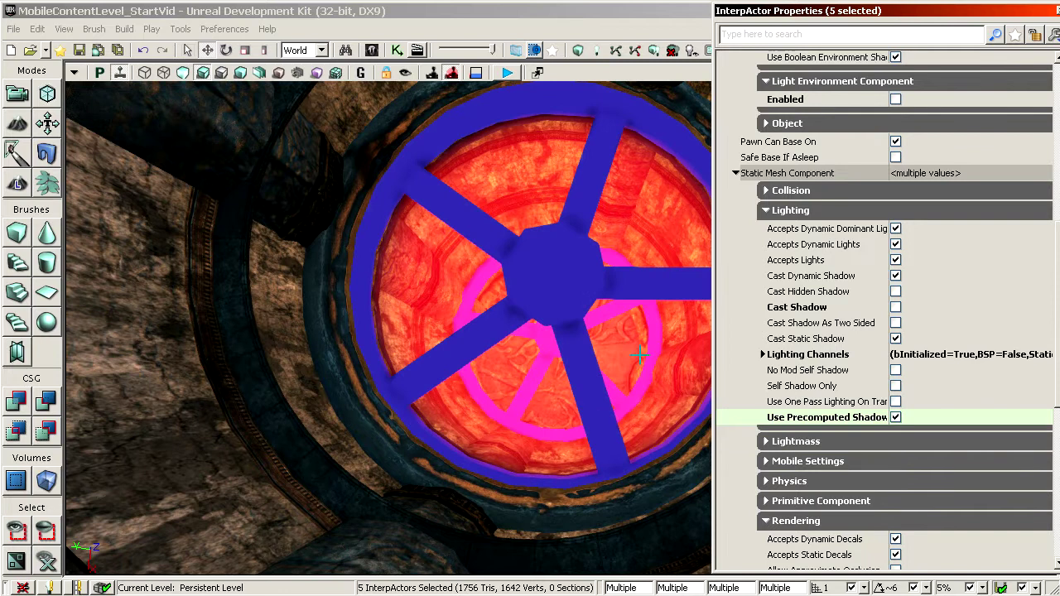
# Enable the Static lighting channel for the selected InterpActors and turn off their Dynamic channel
pyautogui.doubleClick(808, 354)
pyautogui.scroll(-4, 815, 354)
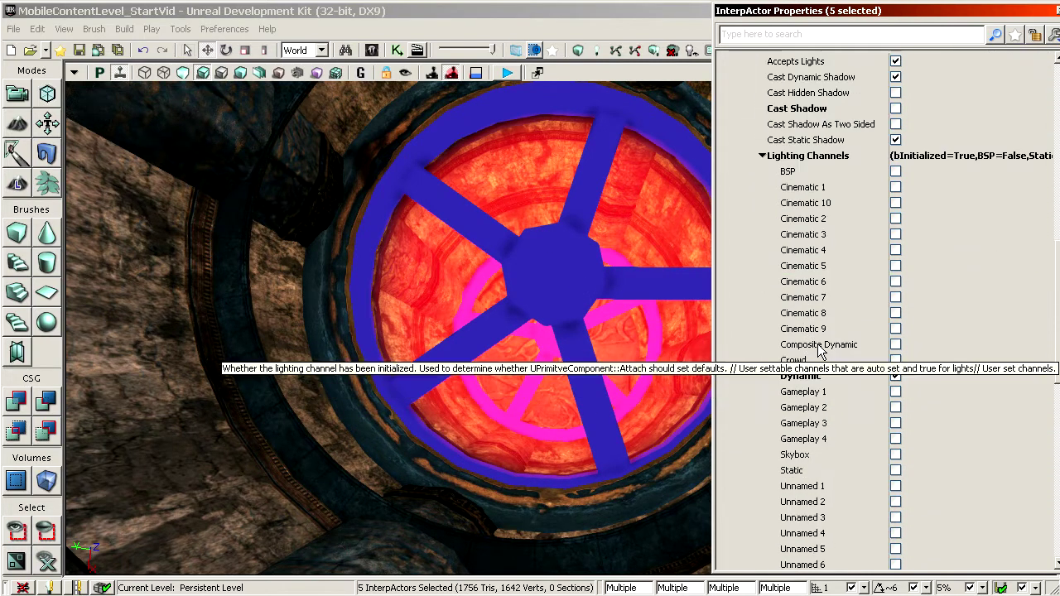
pyautogui.scroll(-2, 818, 351)
pyautogui.click(812, 277)
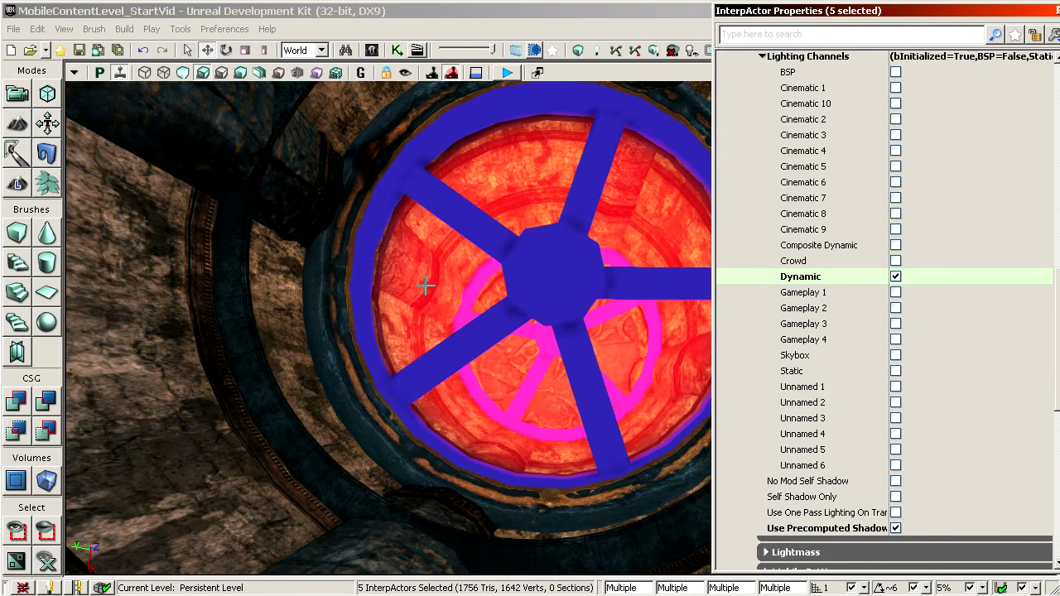
pyautogui.moveTo(425, 288); pyautogui.dragTo(680, 323, button='right')
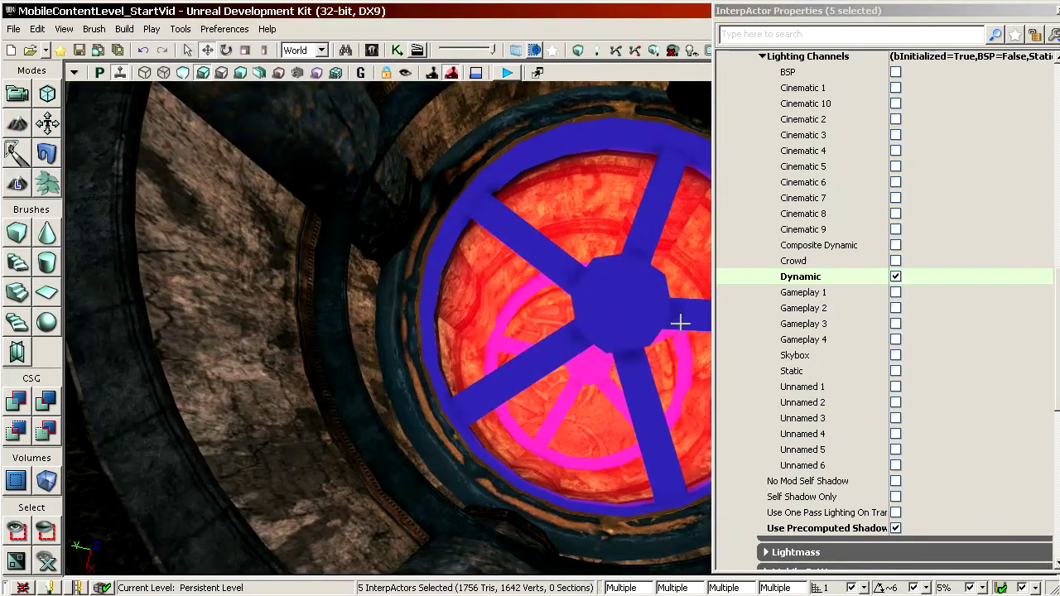
pyautogui.doubleClick(818, 372)
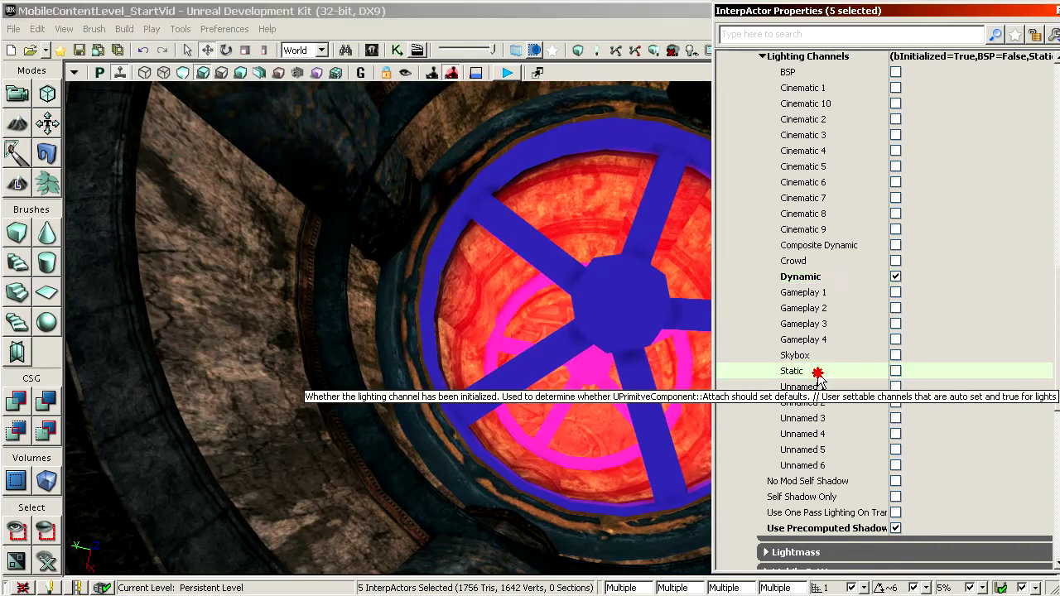
pyautogui.doubleClick(824, 282)
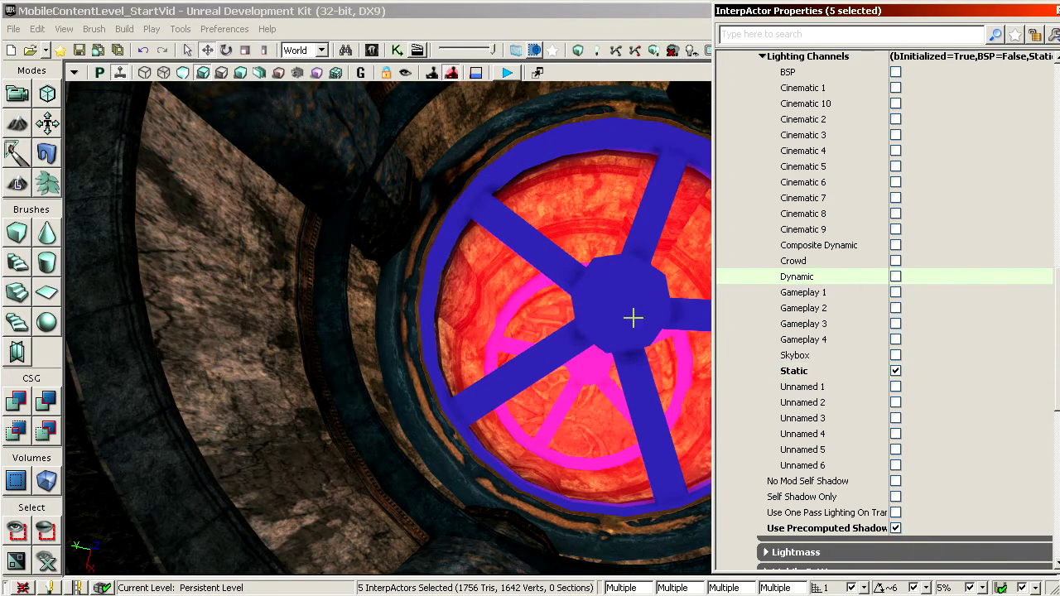
# Inspect the selected wheels and the arched door in the level, and review their Use Precomputed Shadows setting
pyautogui.moveTo(634, 315); pyautogui.dragTo(673, 278)
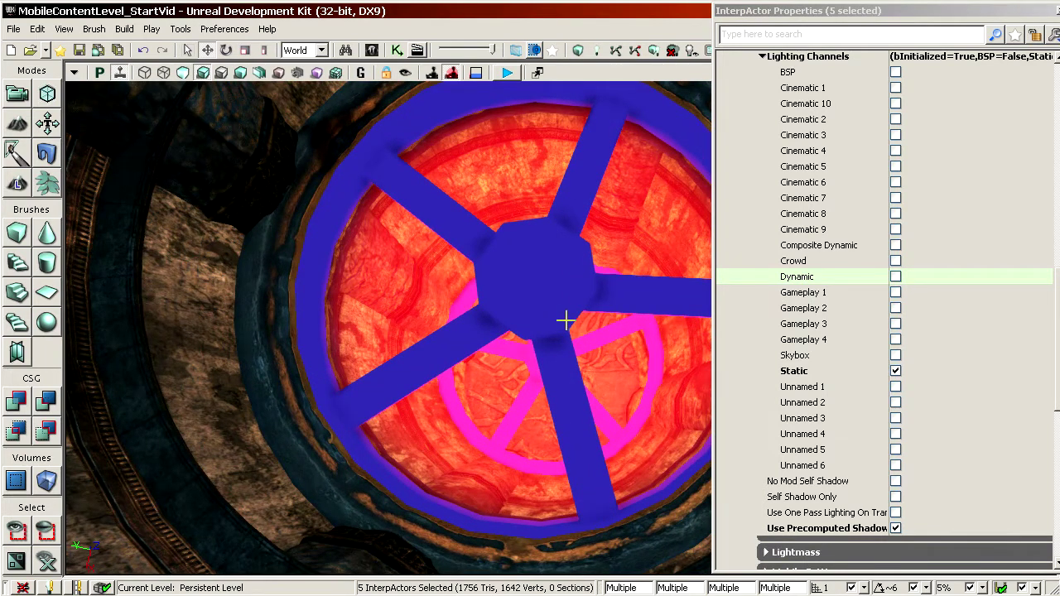
pyautogui.moveTo(569, 307); pyautogui.dragTo(573, 255)
pyautogui.moveTo(573, 255); pyautogui.dragTo(637, 174, button='right')
pyautogui.moveTo(638, 174); pyautogui.dragTo(561, 174)
pyautogui.moveTo(418, 356); pyautogui.dragTo(422, 281)
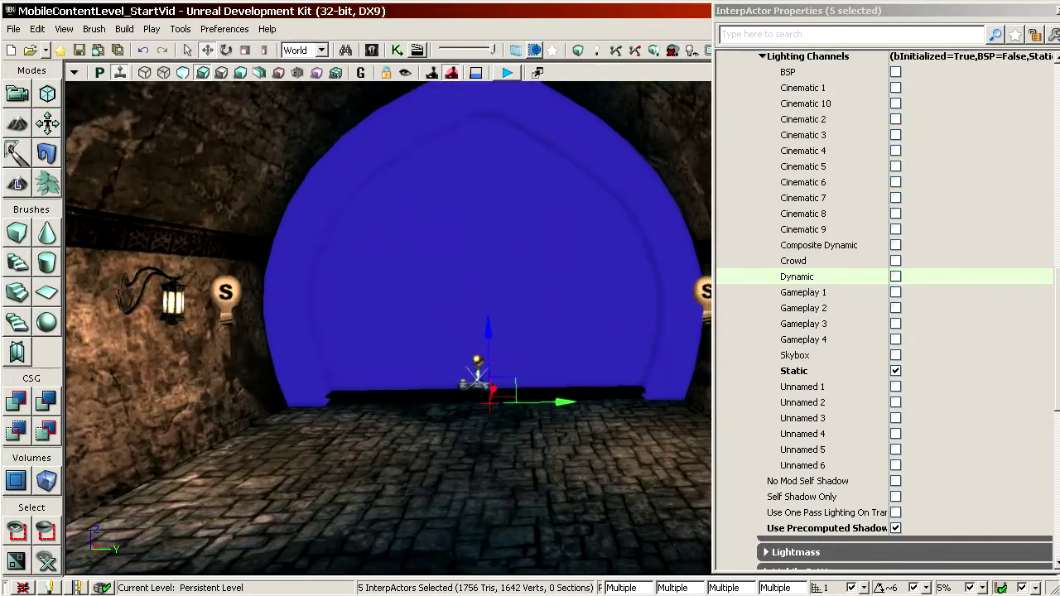
pyautogui.click(851, 361)
pyautogui.click(821, 531)
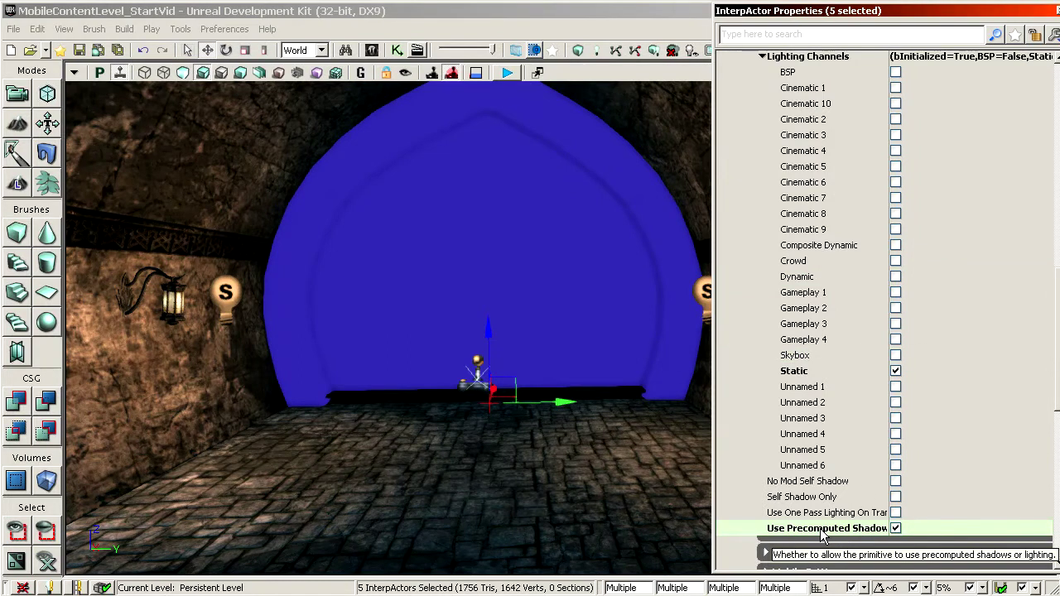
# Select the upper crate of the stack and examine it together with the two skylights nearby
pyautogui.moveTo(563, 331); pyautogui.dragTo(573, 263)
pyautogui.moveTo(574, 263); pyautogui.dragTo(494, 272, button='right')
pyautogui.click(494, 273)
pyautogui.moveTo(495, 272); pyautogui.dragTo(526, 261)
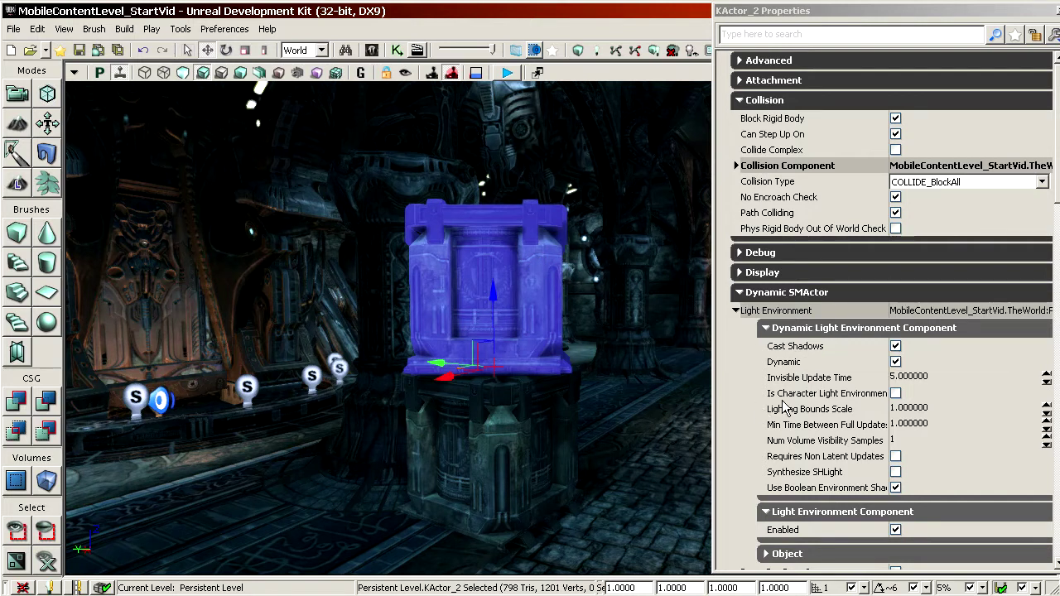
pyautogui.moveTo(494, 218); pyautogui.dragTo(477, 195)
pyautogui.moveTo(265, 305); pyautogui.dragTo(222, 322, button='right')
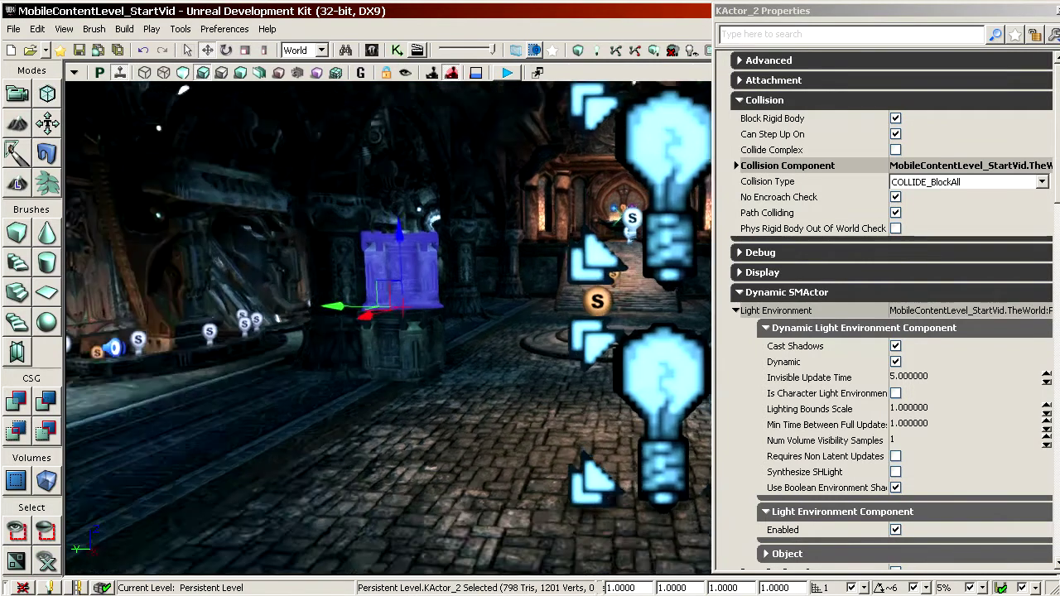
pyautogui.moveTo(489, 327); pyautogui.dragTo(470, 232)
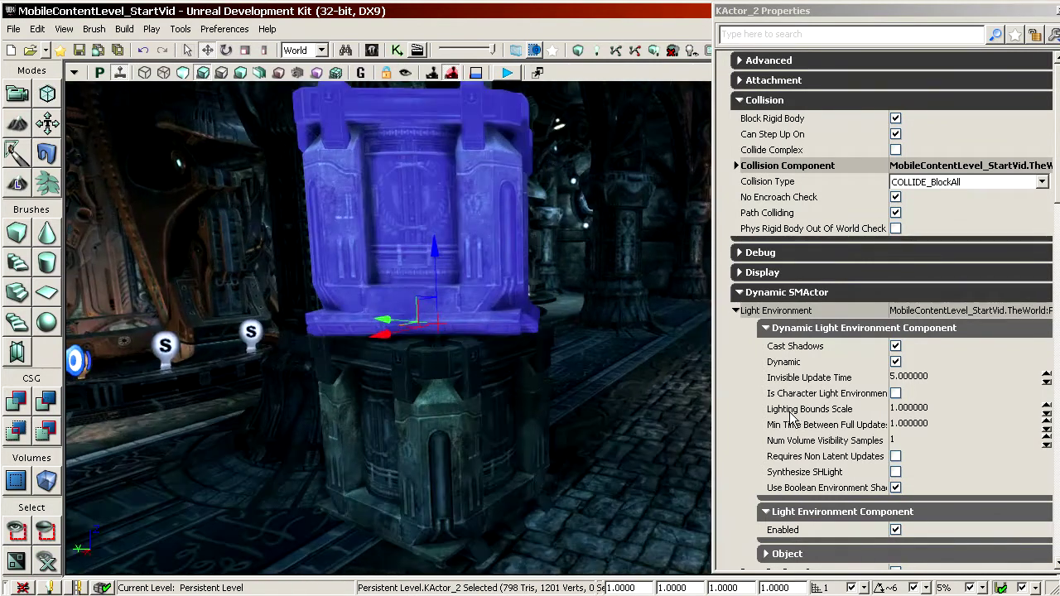
# Try turning off Dynamic in the upper crate's light environment, view the crate, and turn the option back on
pyautogui.click(786, 364)
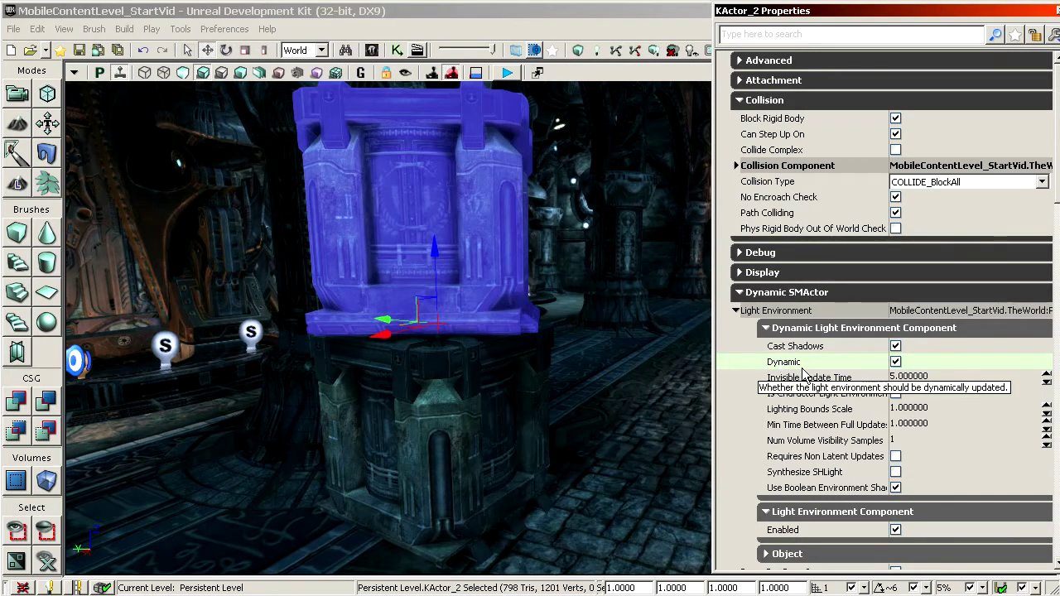
pyautogui.doubleClick(839, 363)
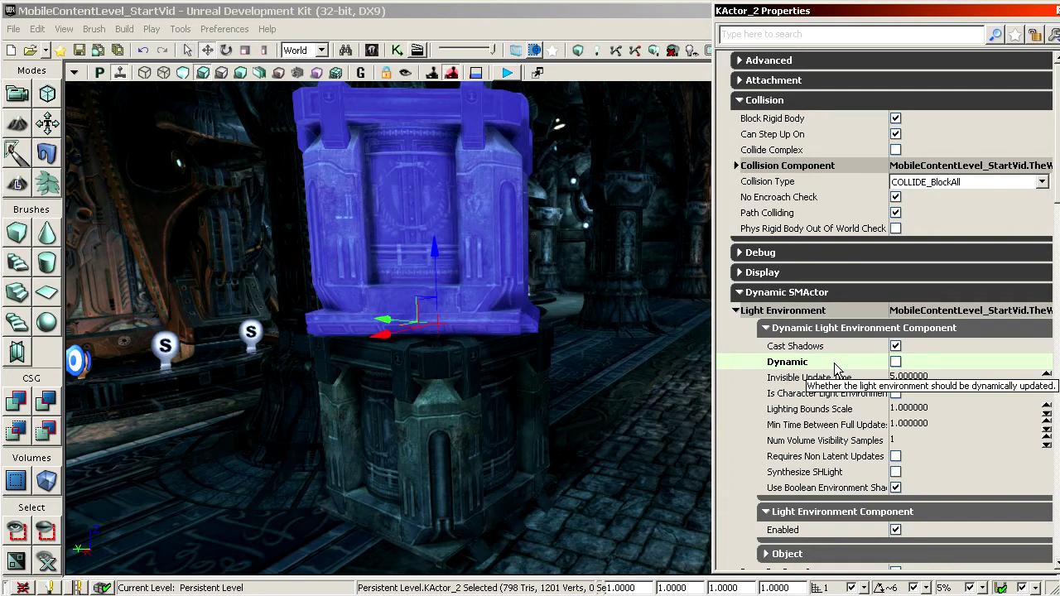
pyautogui.moveTo(571, 308)
pyautogui.mouseDown(button='right')
pyautogui.moveTo(398, 180)
pyautogui.moveTo(563, 304)
pyautogui.mouseUp(button='right')
pyautogui.moveTo(563, 305); pyautogui.dragTo(621, 248)
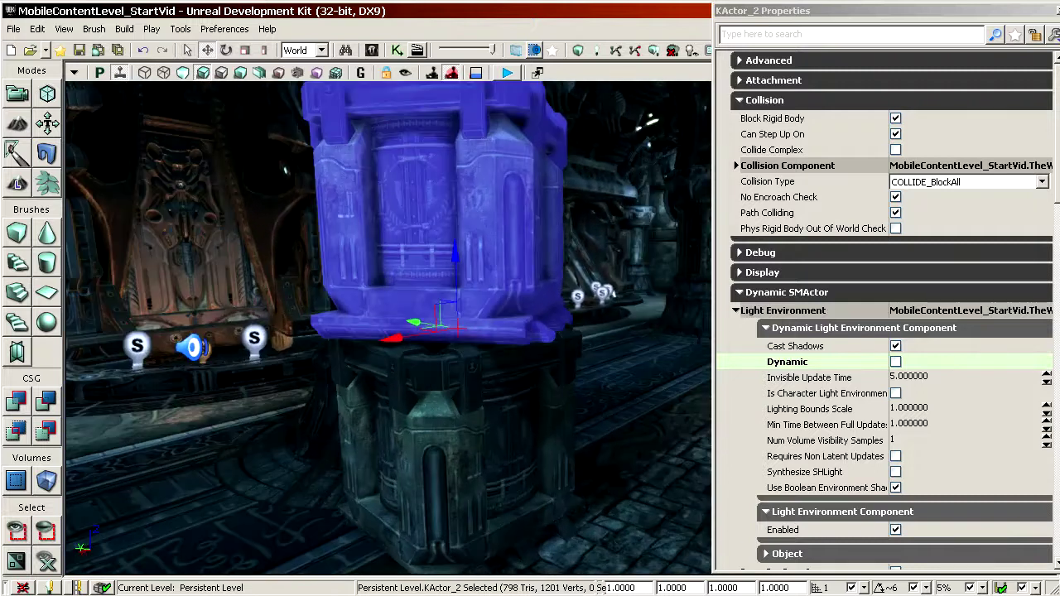
pyautogui.doubleClick(814, 365)
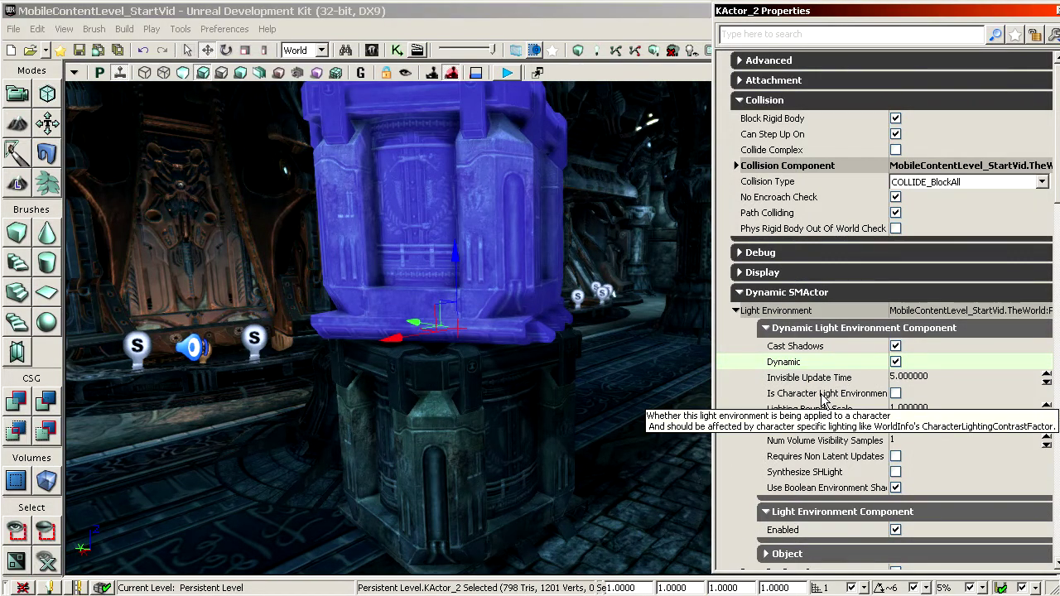
# Switch the perspective viewport to Unlit shading
pyautogui.moveTo(579, 426); pyautogui.dragTo(548, 449)
pyautogui.moveTo(516, 399)
pyautogui.mouseDown()
pyautogui.moveTo(504, 430)
pyautogui.moveTo(508, 386)
pyautogui.mouseUp()
pyautogui.moveTo(509, 386); pyautogui.dragTo(507, 401, button='right')
pyautogui.moveTo(507, 401); pyautogui.dragTo(323, 130)
pyautogui.click(188, 73)
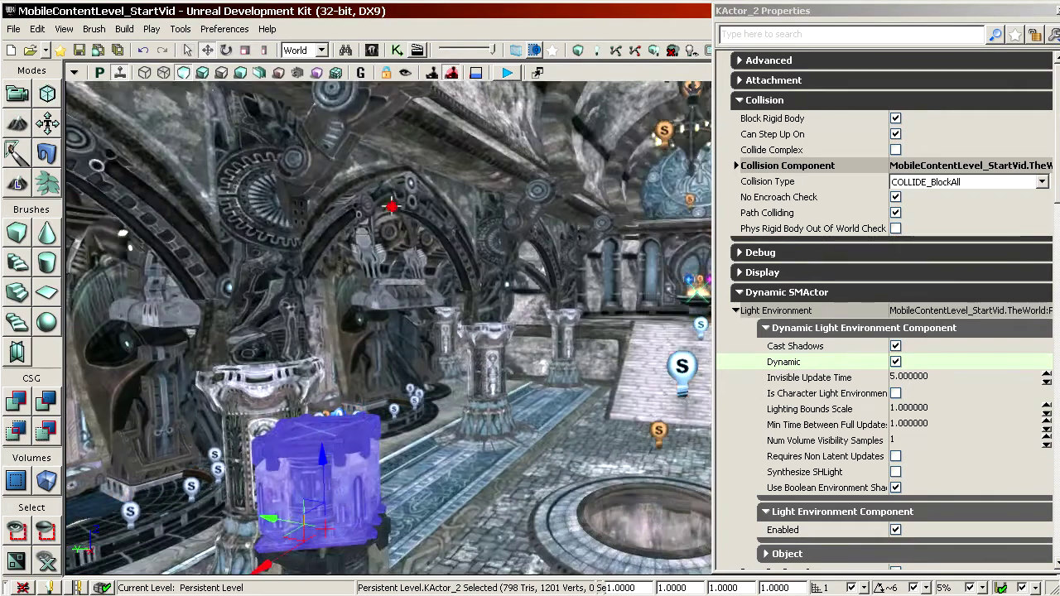
# Select the static mesh wall piece around the arch behind the columns
pyautogui.moveTo(393, 208); pyautogui.dragTo(602, 184)
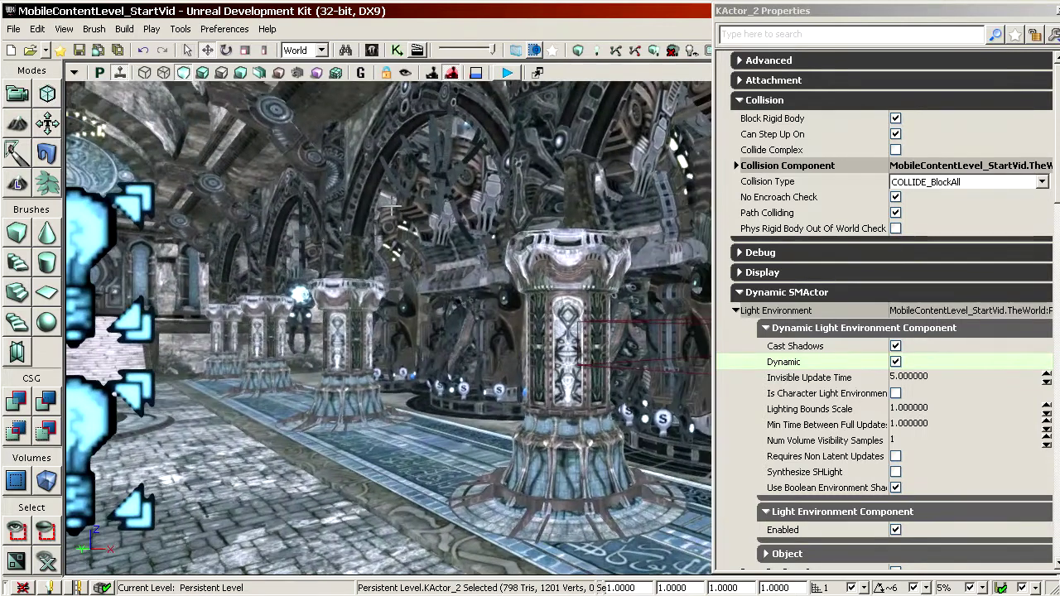
pyautogui.moveTo(386, 207); pyautogui.dragTo(379, 169, button='right')
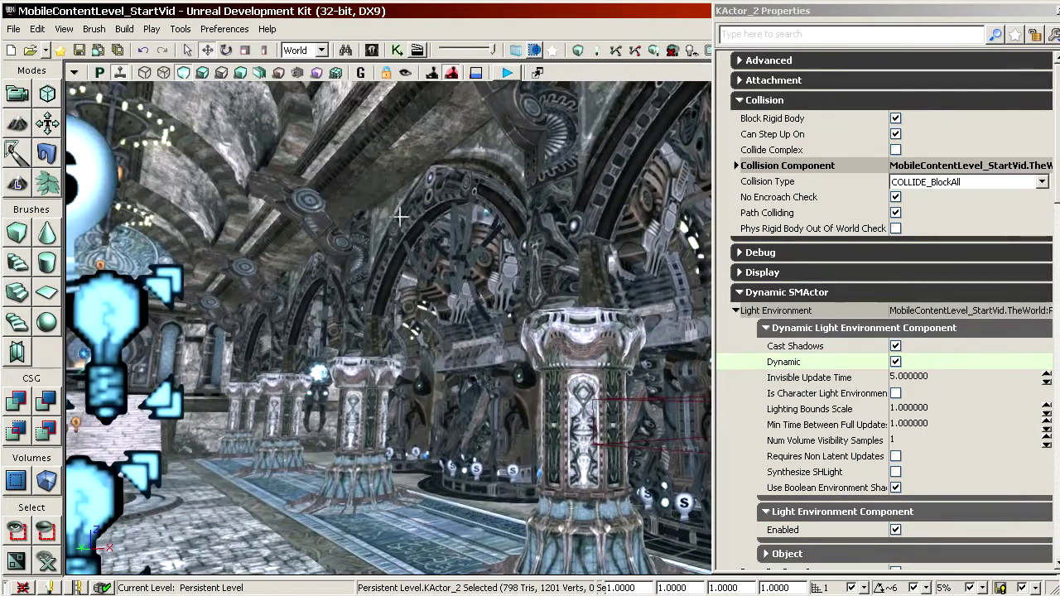
pyautogui.click(402, 220)
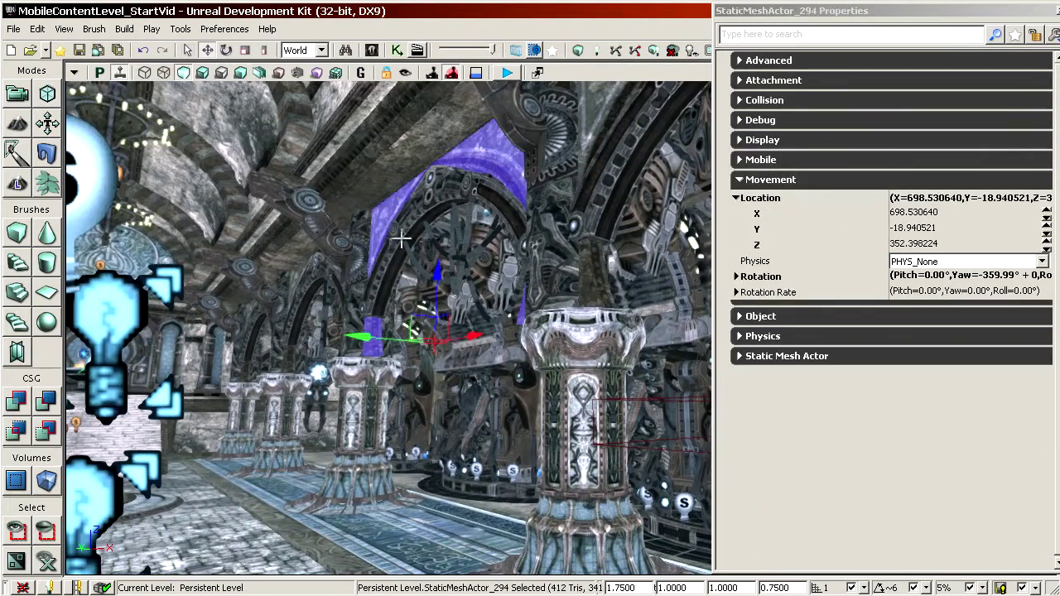
# Select the ornate arch mesh behind the columns and show its static mesh component's light map resolution settings
pyautogui.moveTo(419, 192); pyautogui.dragTo(424, 166, button='right')
pyautogui.click(424, 197)
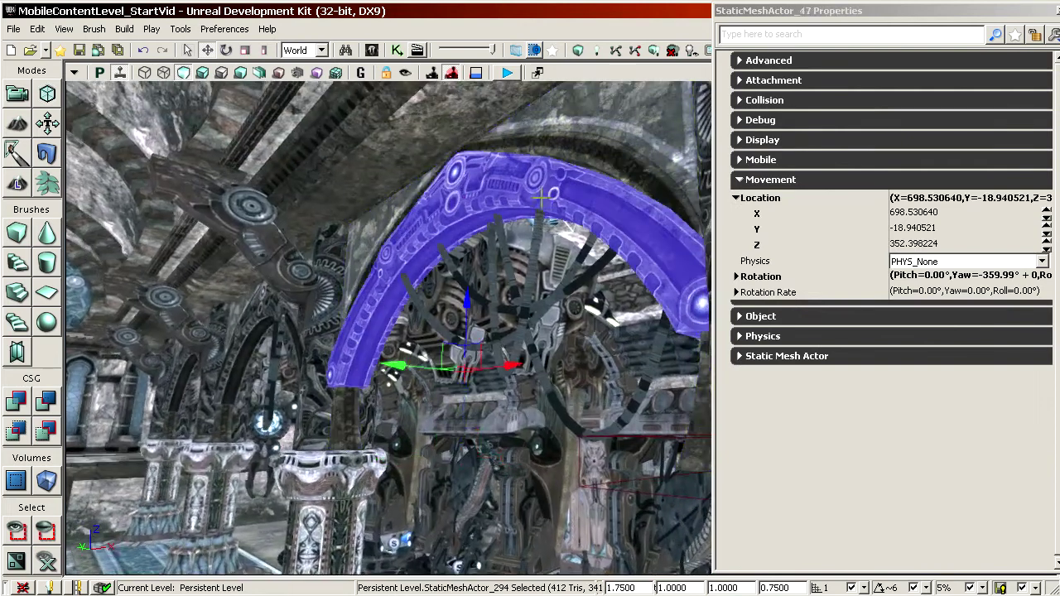
pyautogui.click(791, 180)
pyautogui.click(790, 239)
pyautogui.click(797, 274)
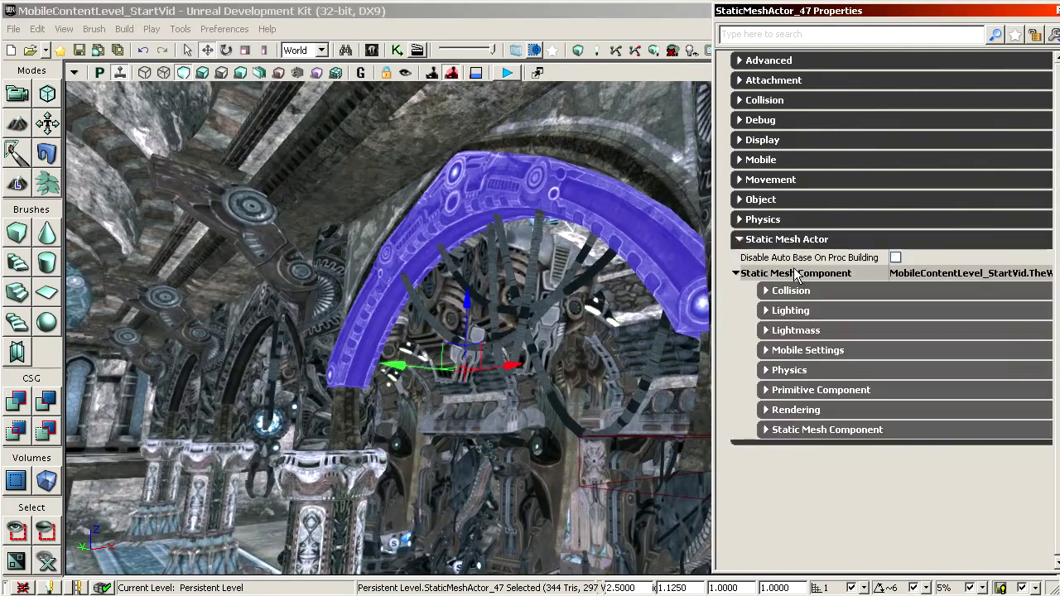
pyautogui.click(799, 429)
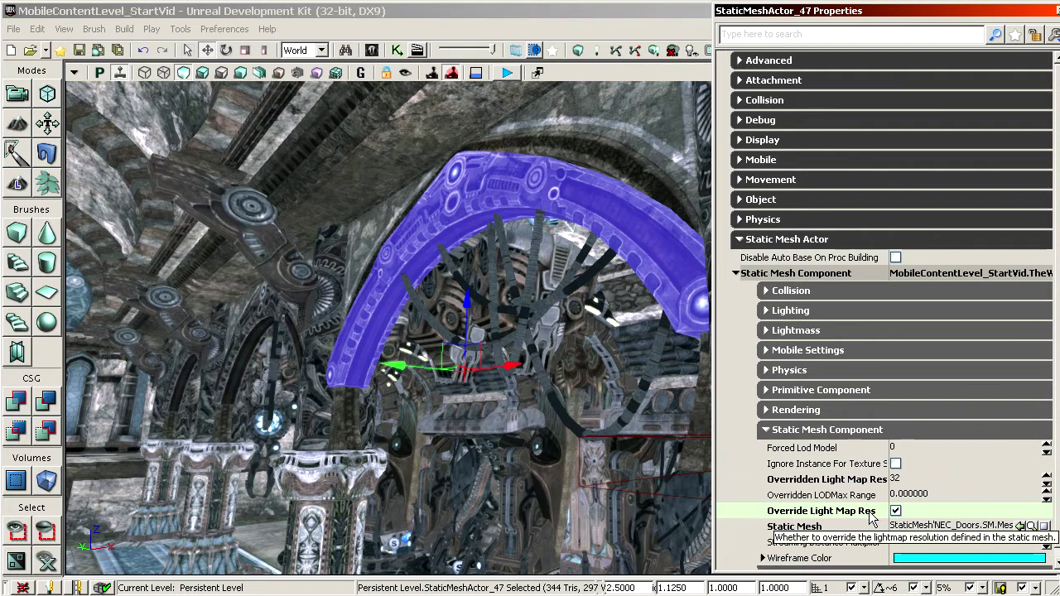
# Try an Overridden Light Map Res of 0 on the arch mesh, then restore it to 32
pyautogui.click(835, 480)
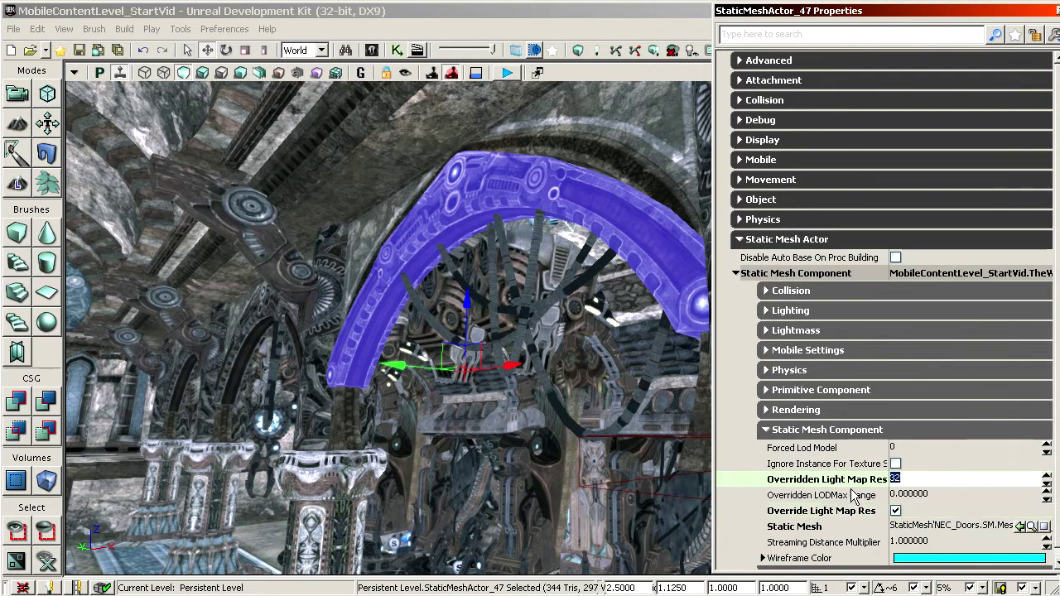
pyautogui.write('0')
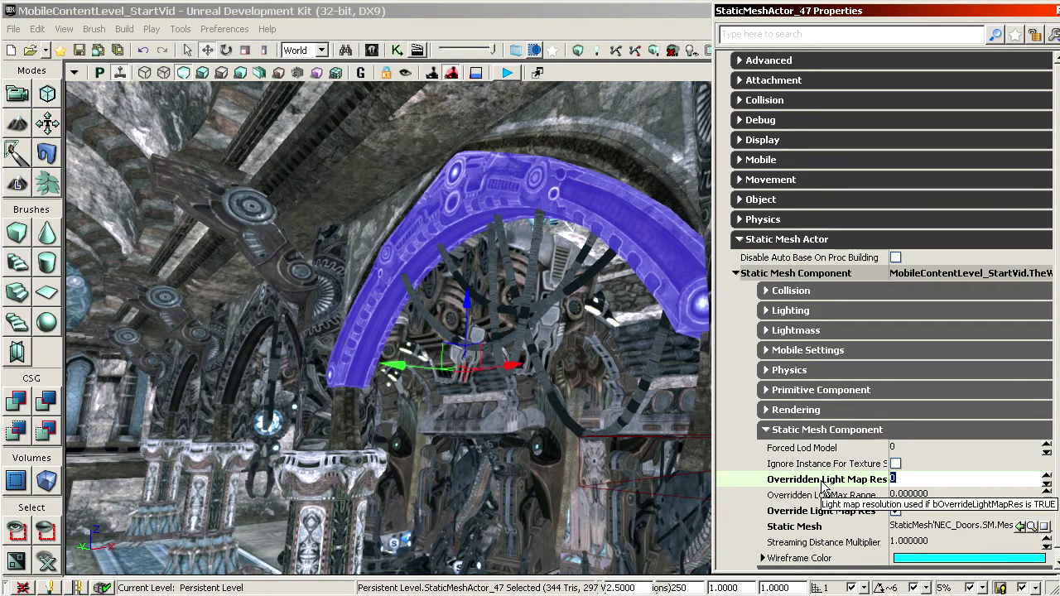
pyautogui.moveTo(471, 191)
pyautogui.mouseDown()
pyautogui.moveTo(469, 217)
pyautogui.moveTo(471, 191)
pyautogui.mouseUp()
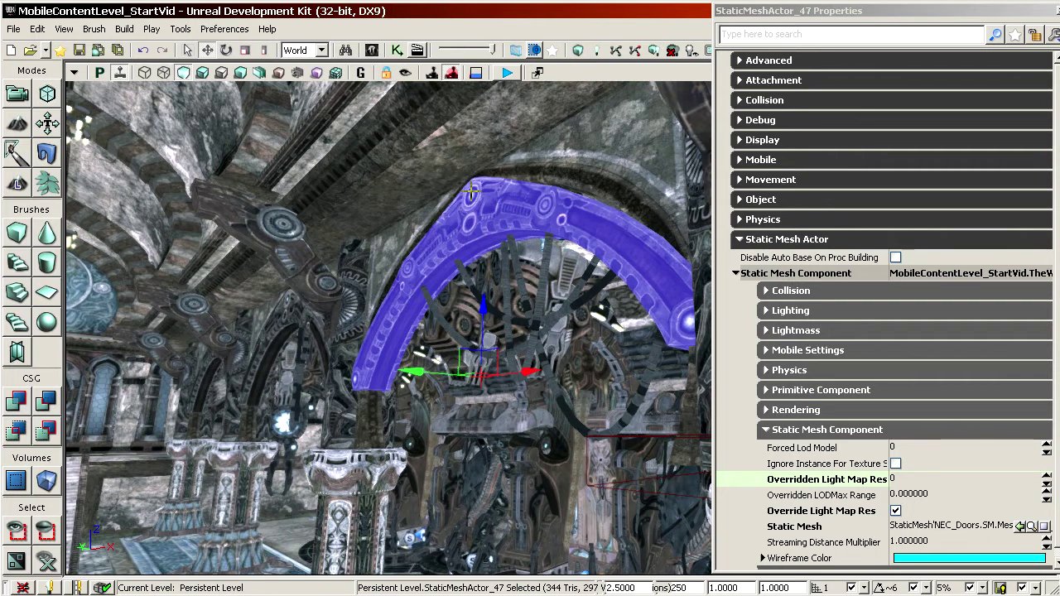
pyautogui.click(844, 479)
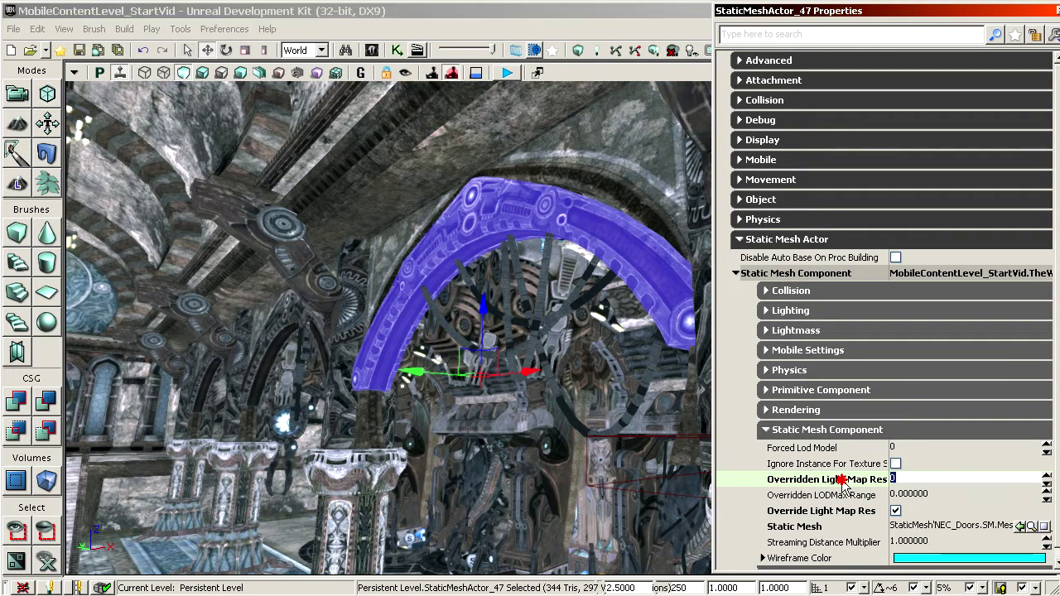
pyautogui.write('32')
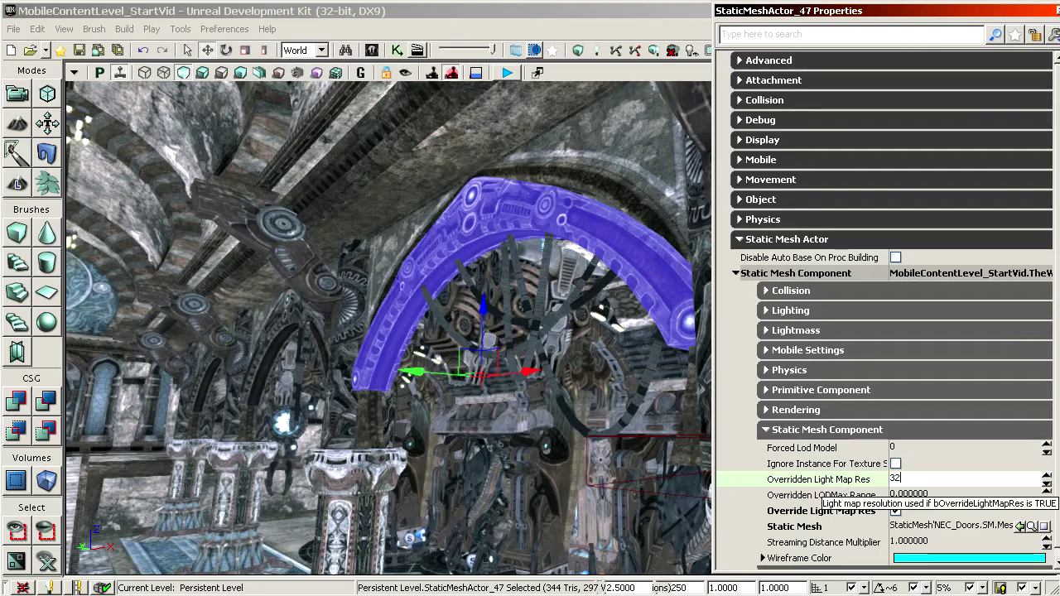
pyautogui.press('Return')
# Switch the perspective viewport back to Lit shading and look over the hall
pyautogui.moveTo(513, 275)
pyautogui.mouseDown(button='right')
pyautogui.moveTo(356, 302)
pyautogui.moveTo(215, 293)
pyautogui.moveTo(514, 286)
pyautogui.mouseUp(button='right')
pyautogui.click(818, 480)
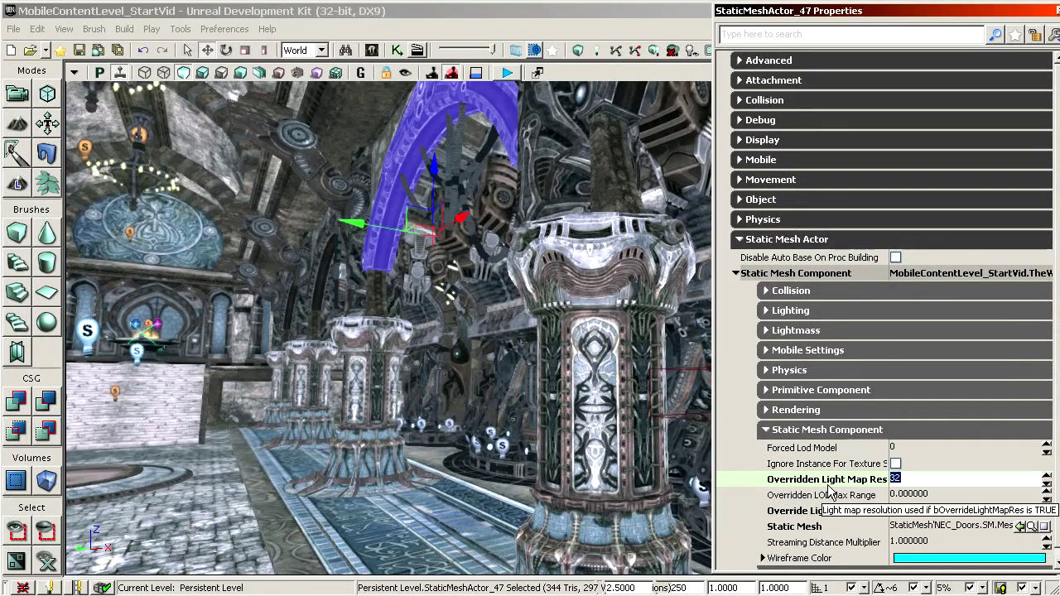
pyautogui.moveTo(514, 356); pyautogui.dragTo(410, 439)
pyautogui.moveTo(527, 389); pyautogui.dragTo(527, 433)
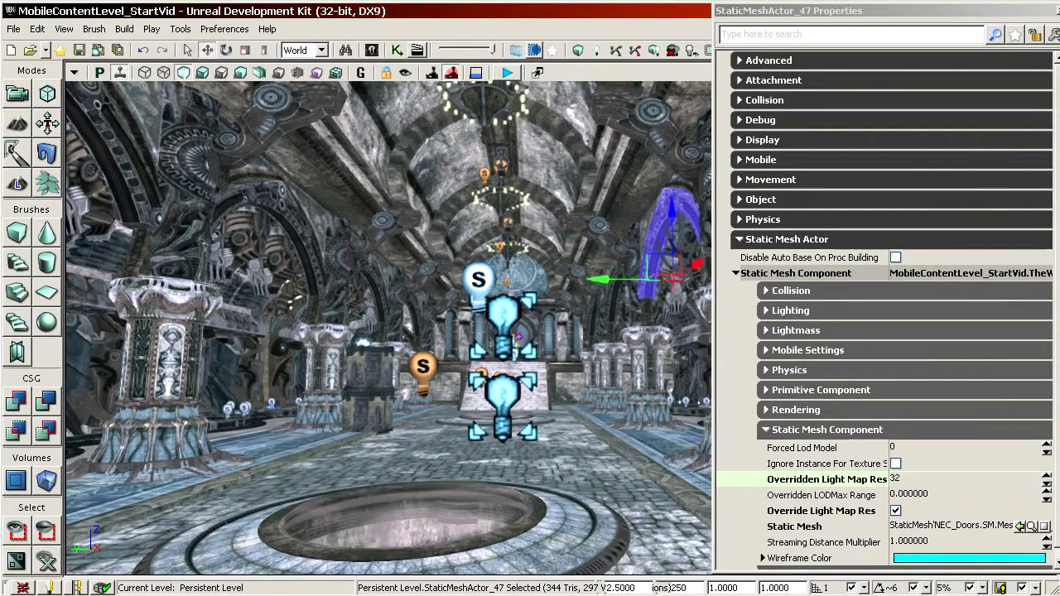
pyautogui.moveTo(301, 177); pyautogui.dragTo(360, 173, button='right')
pyautogui.click(202, 72)
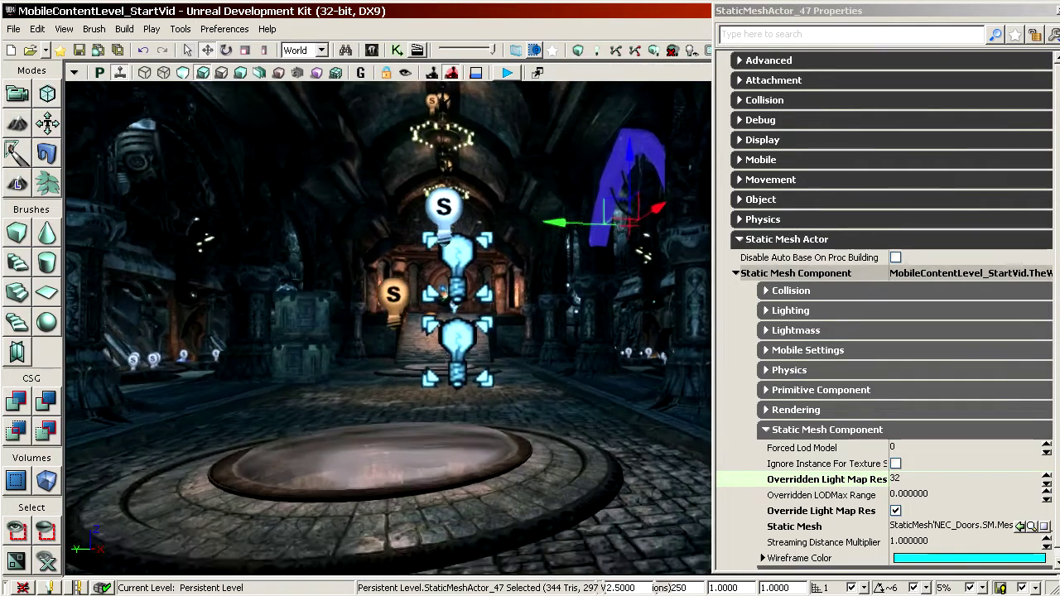
pyautogui.moveTo(295, 277); pyautogui.dragTo(331, 214, button='right')
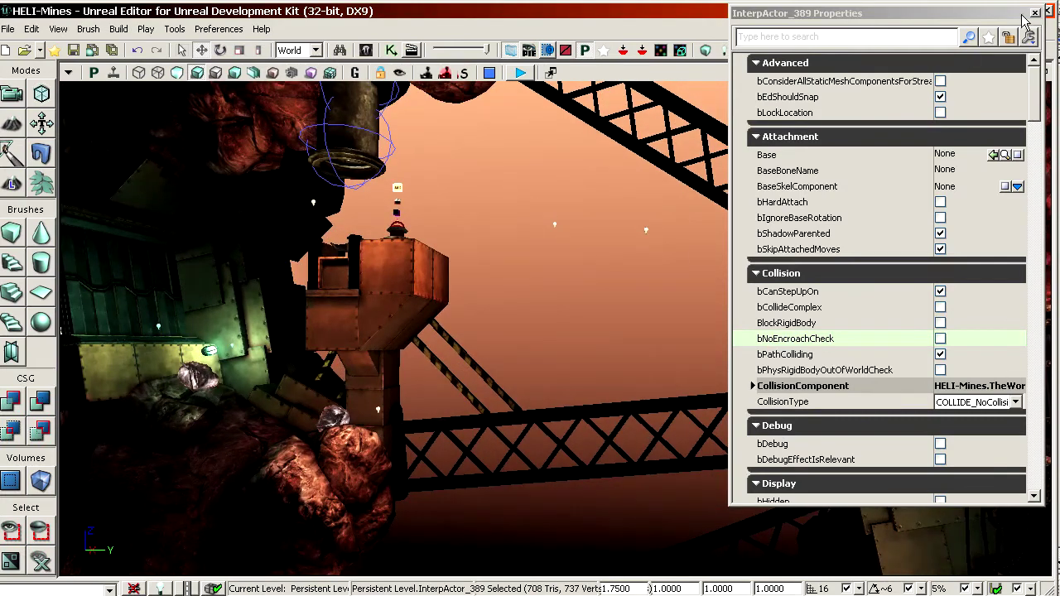
# In the HELI-Mines level, close the InterpActor's properties and show those of the point light beneath the glowing ceiling lamp
pyautogui.click(1035, 12)
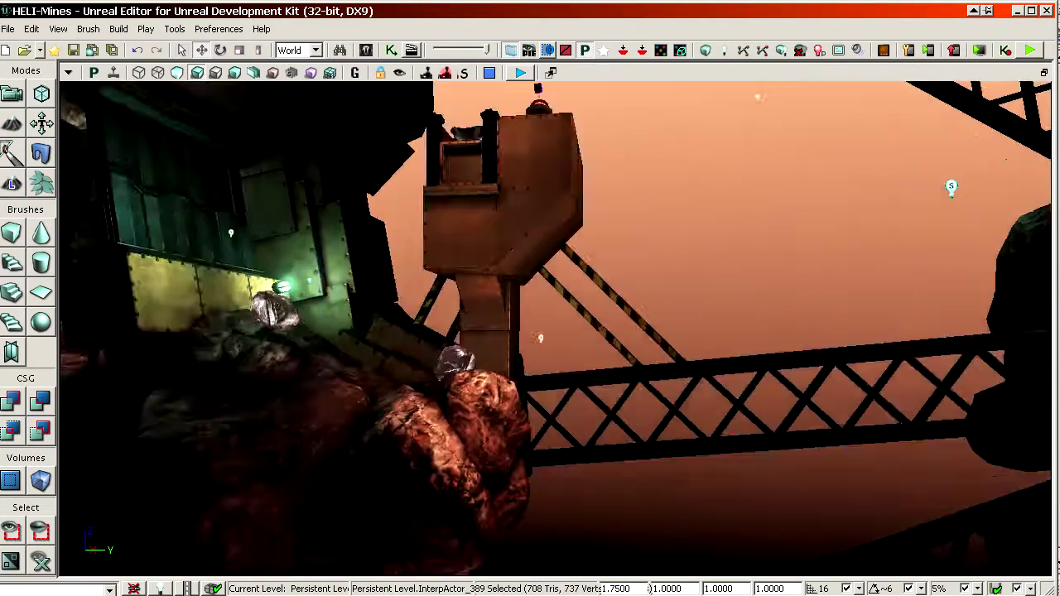
pyautogui.moveTo(674, 268); pyautogui.dragTo(674, 268)
pyautogui.moveTo(673, 268); pyautogui.dragTo(591, 290, button='right')
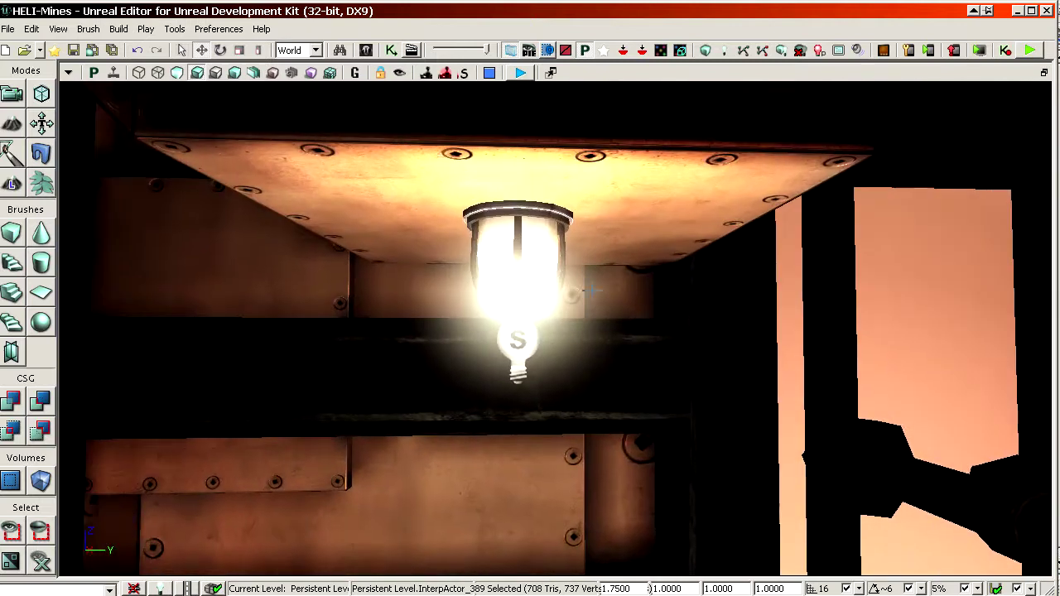
pyautogui.doubleClick(521, 351)
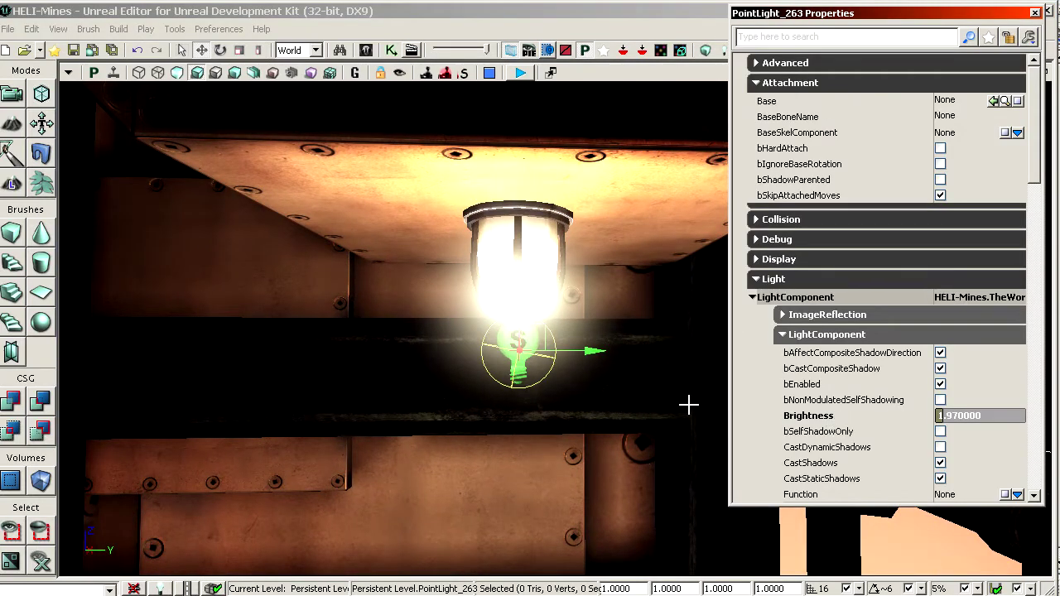
# Select the point lights by the window opening and the green metal panels in turn and check their shadow settings
pyautogui.moveTo(689, 405); pyautogui.dragTo(655, 375)
pyautogui.click(575, 327)
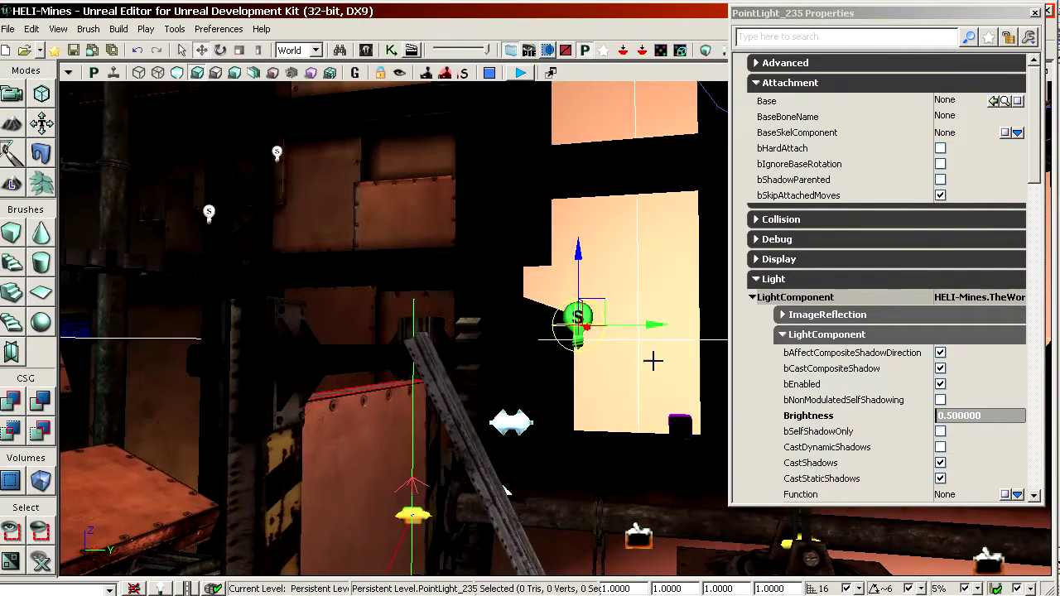
pyautogui.moveTo(653, 361); pyautogui.dragTo(650, 389, button='right')
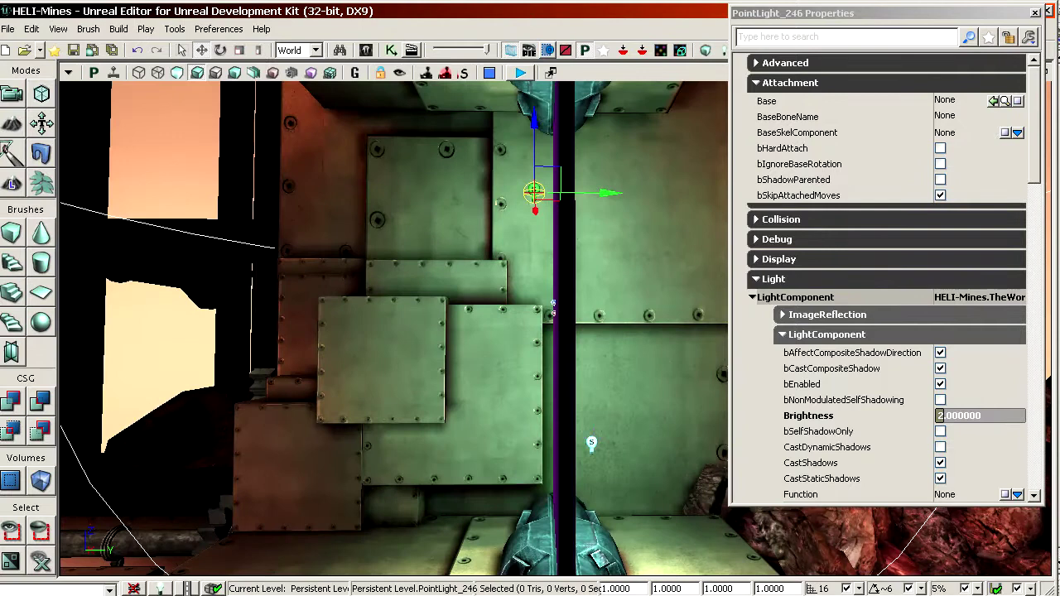
pyautogui.scroll(-5, 632, 328)
pyautogui.scroll(2, 617, 290)
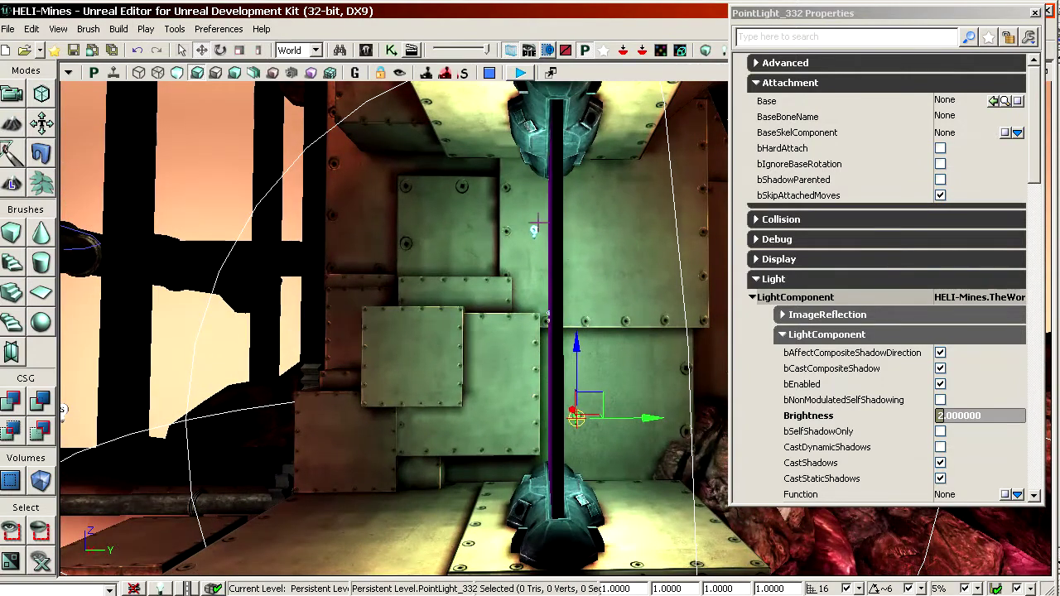
pyautogui.moveTo(523, 283); pyautogui.dragTo(494, 312, button='right')
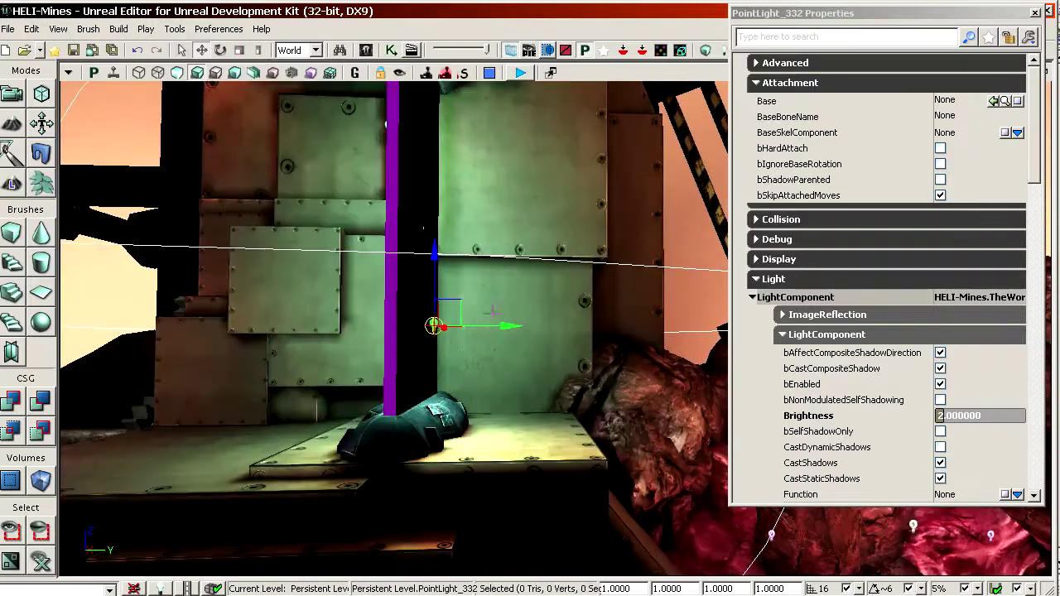
pyautogui.moveTo(468, 207); pyautogui.dragTo(427, 129, button='right')
pyautogui.moveTo(439, 199); pyautogui.dragTo(513, 319, button='right')
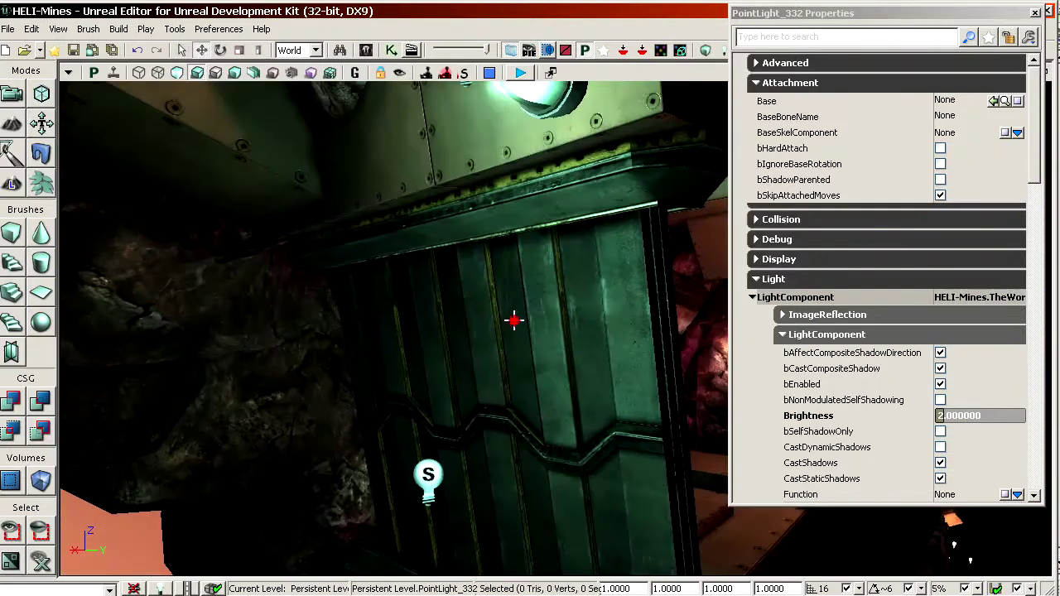
# Select the upper half of the corrugated door and examine its precomputed shadow, CastShadow and lighting channel settings
pyautogui.click(606, 343)
pyautogui.moveTo(1040, 114); pyautogui.dragTo(1017, 282)
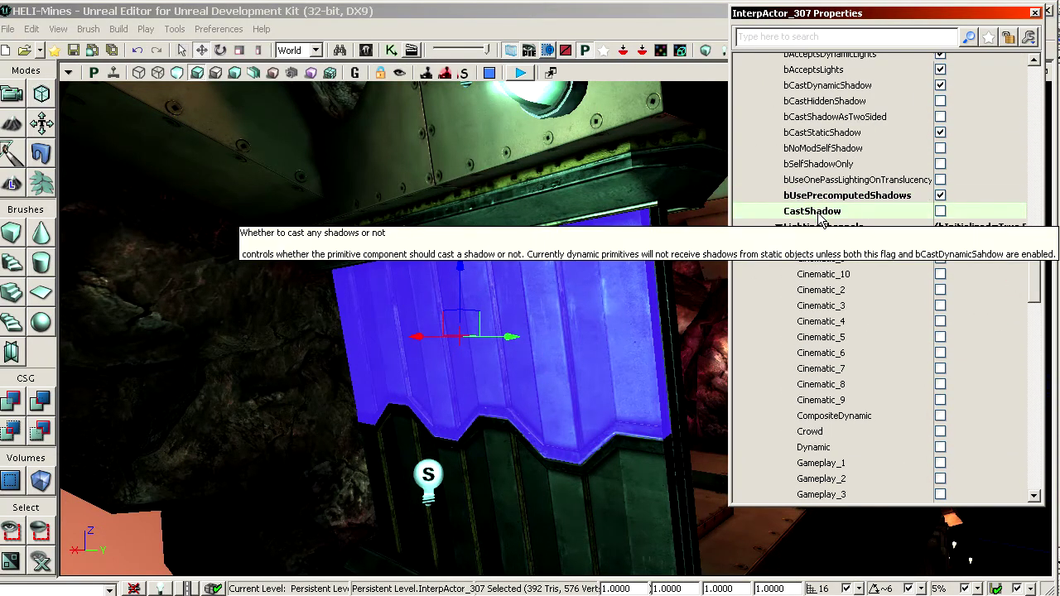
pyautogui.scroll(-4, 836, 274)
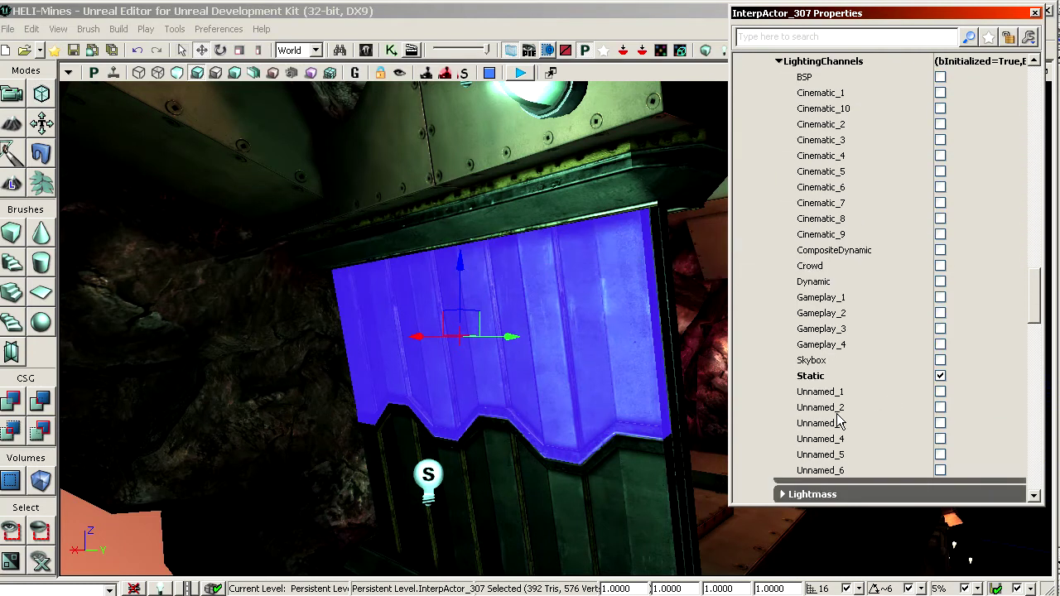
# Select the domed hatch cover on the large pipe and examine its shadow settings and lighting channels
pyautogui.moveTo(626, 356); pyautogui.dragTo(500, 476)
pyautogui.click(497, 433)
pyautogui.moveTo(584, 315); pyautogui.dragTo(559, 333, button='right')
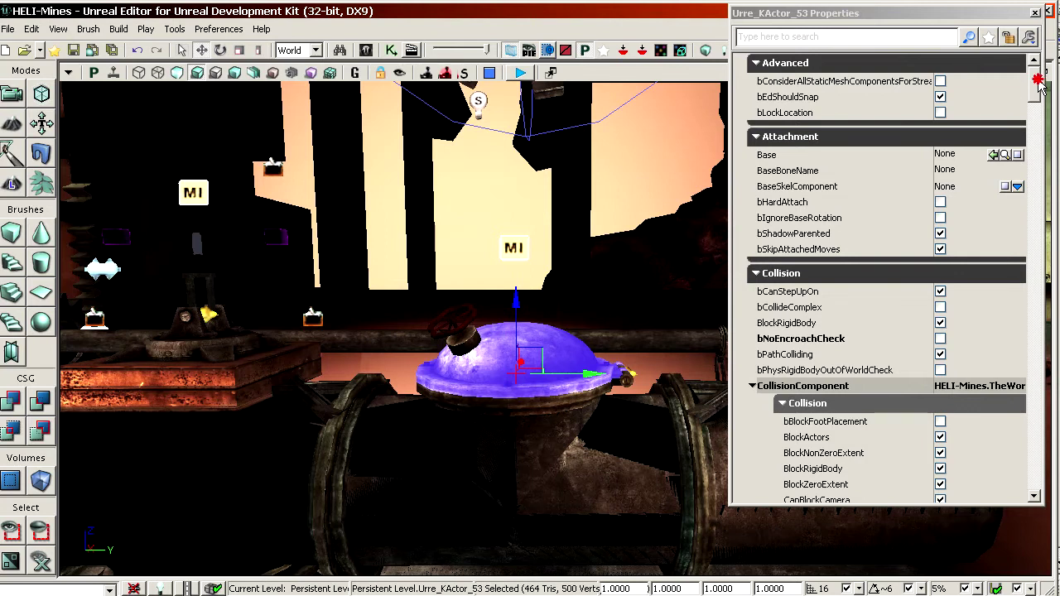
pyautogui.moveTo(1038, 81); pyautogui.dragTo(1034, 128)
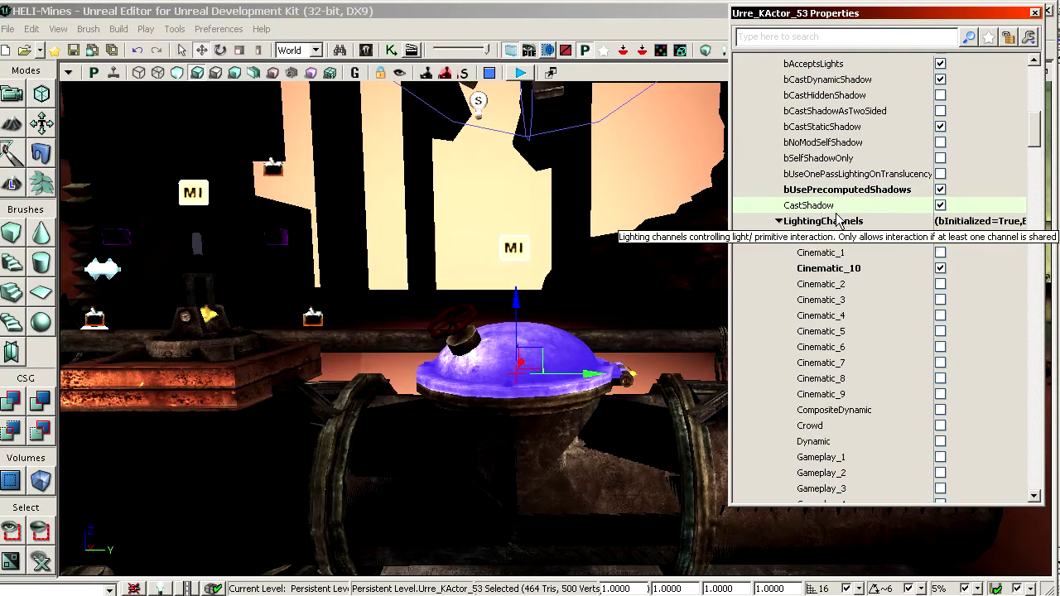
pyautogui.scroll(5, 837, 248)
pyautogui.scroll(-3, 832, 292)
pyautogui.moveTo(543, 443); pyautogui.dragTo(540, 473, button='right')
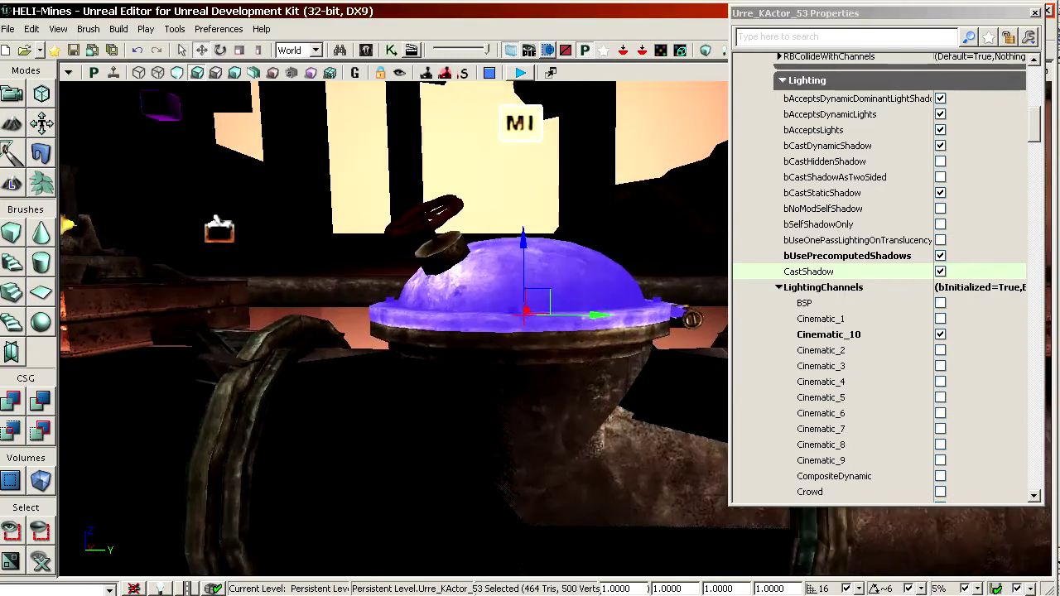
pyautogui.moveTo(540, 473); pyautogui.dragTo(542, 513)
pyautogui.click(874, 232)
pyautogui.scroll(-5, 881, 255)
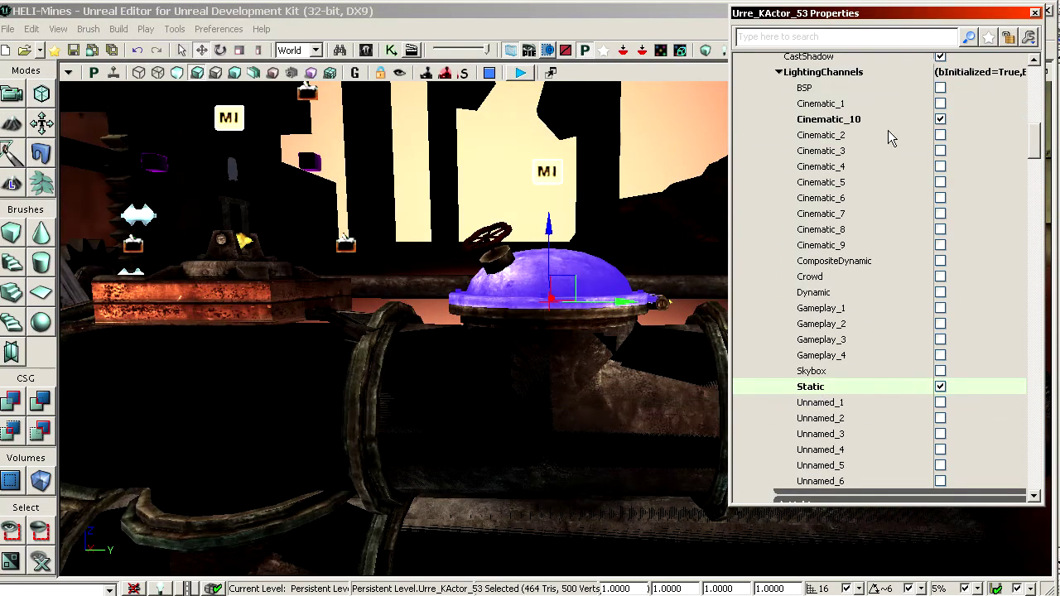
pyautogui.click(869, 119)
# Select the loose boulder on the rocky ridge and examine its precomputed shadow, CastShadow and lighting channel settings
pyautogui.moveTo(666, 199); pyautogui.dragTo(754, 162)
pyautogui.moveTo(408, 211); pyautogui.dragTo(592, 299)
pyautogui.click(592, 338)
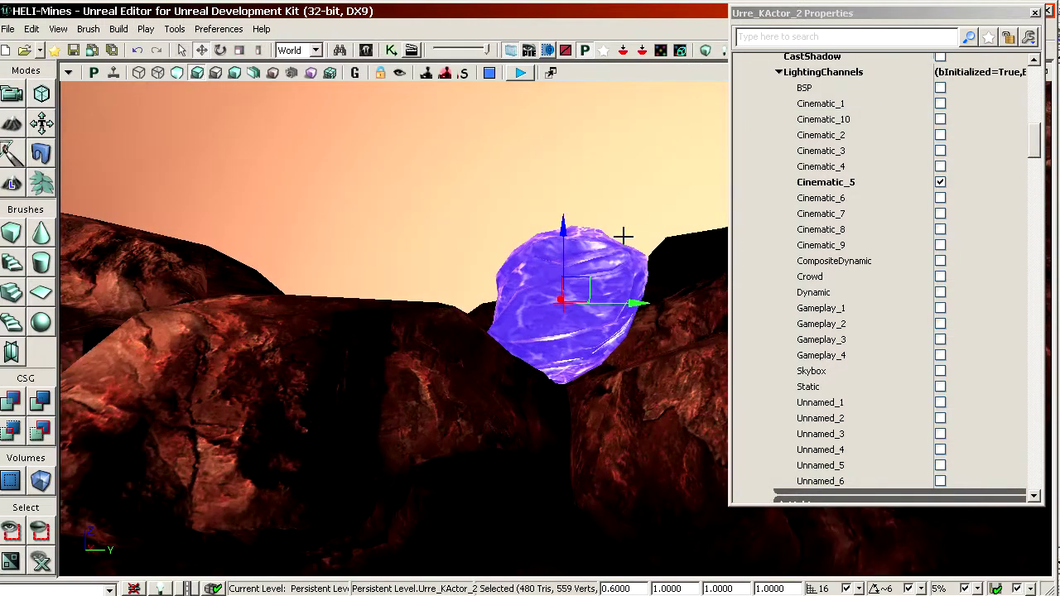
pyautogui.moveTo(623, 236); pyautogui.dragTo(623, 261)
pyautogui.click(807, 143)
pyautogui.scroll(4, 876, 226)
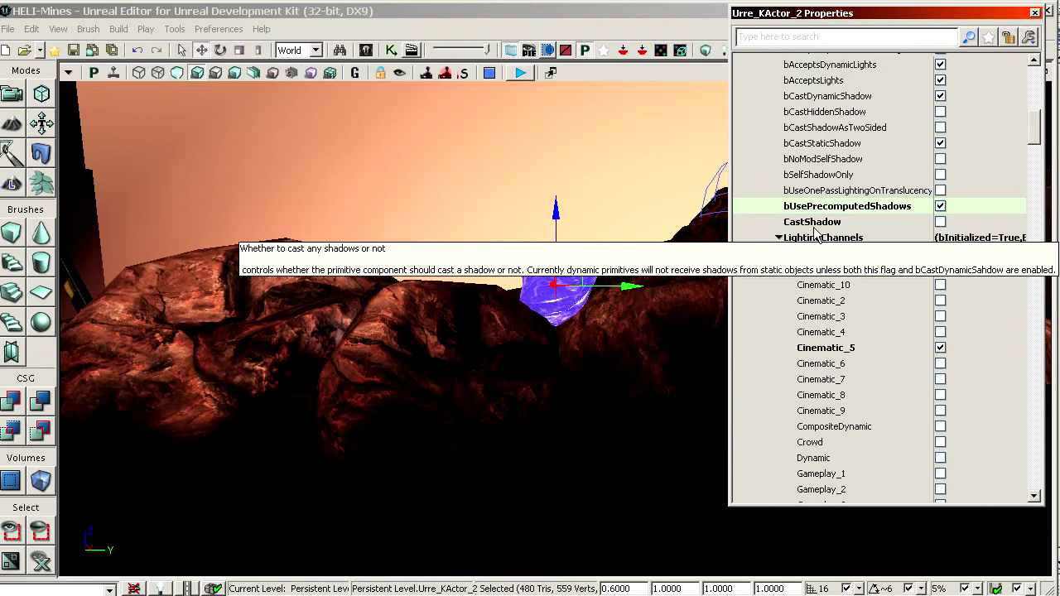
pyautogui.scroll(-5, 866, 273)
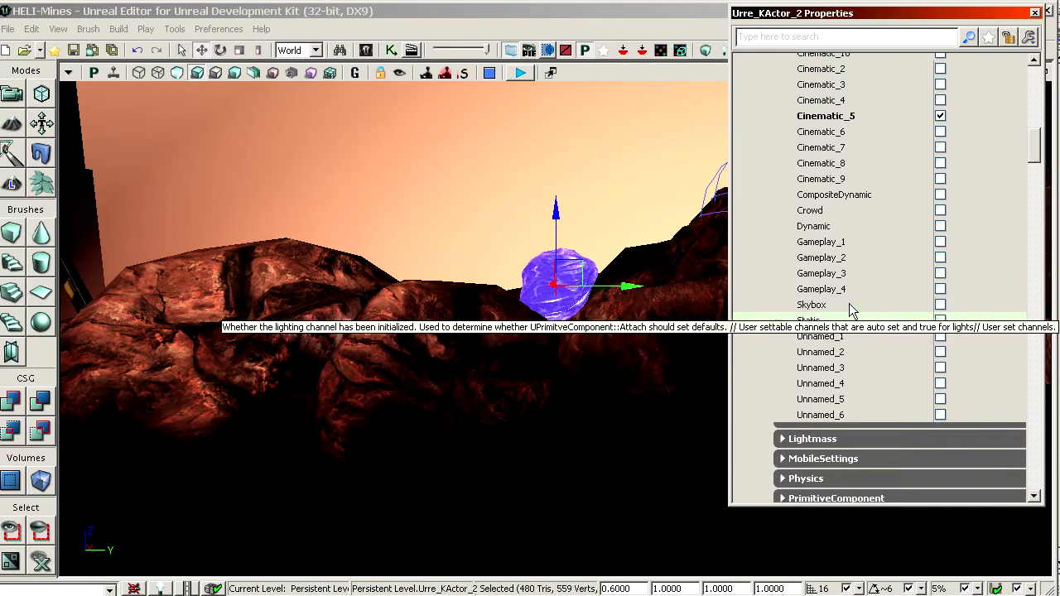
pyautogui.scroll(3, 857, 311)
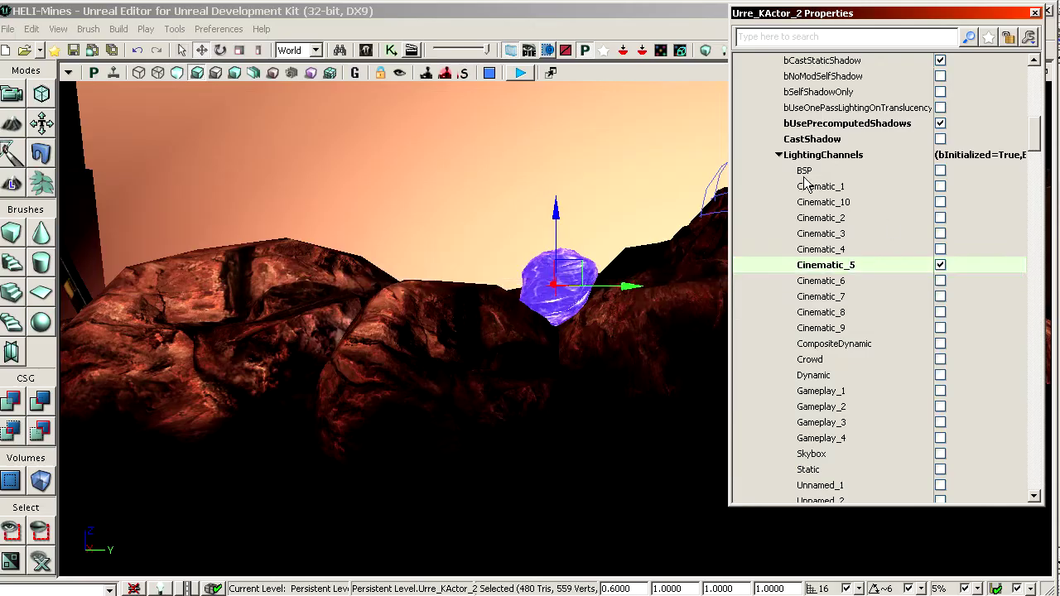
# Search the level's actors for "skylight" and go to SkyLight_0 to view its light component properties
pyautogui.moveTo(630, 248); pyautogui.dragTo(621, 414)
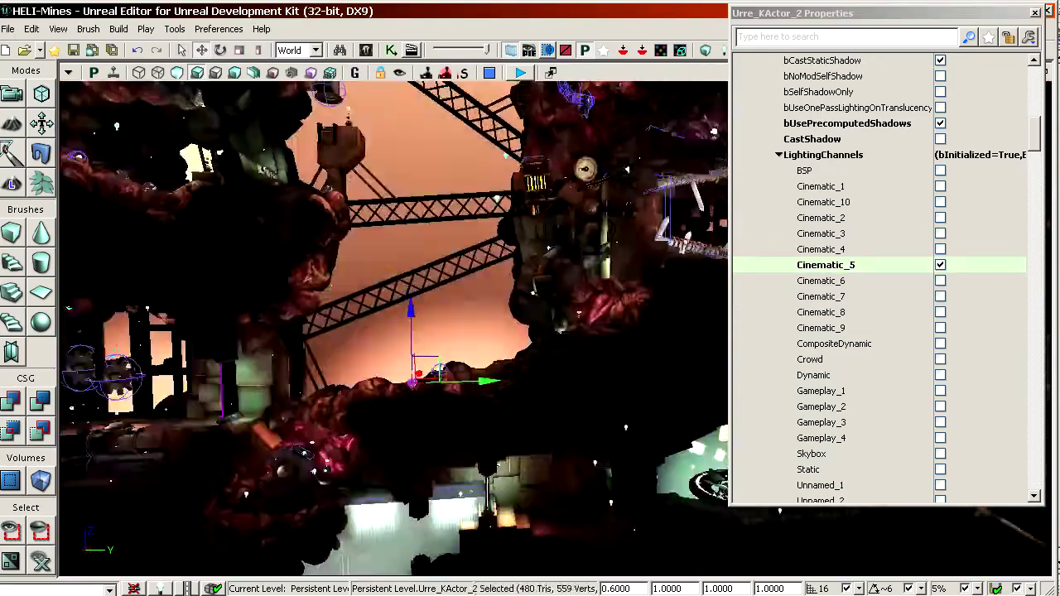
pyautogui.moveTo(414, 290); pyautogui.dragTo(480, 294, button='middle')
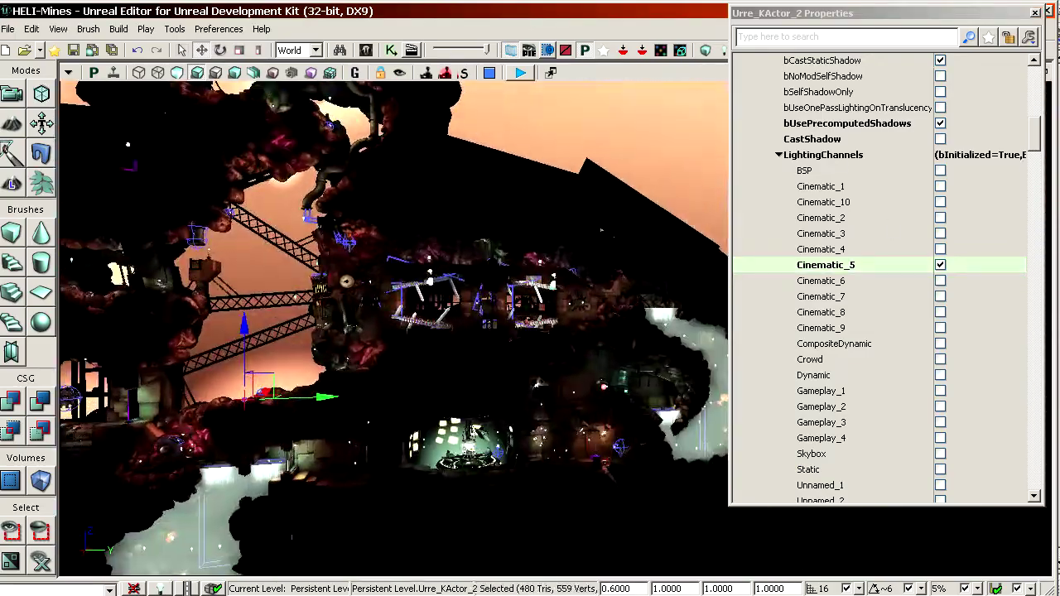
pyautogui.moveTo(393, 331); pyautogui.dragTo(381, 306, button='right')
pyautogui.click(342, 51)
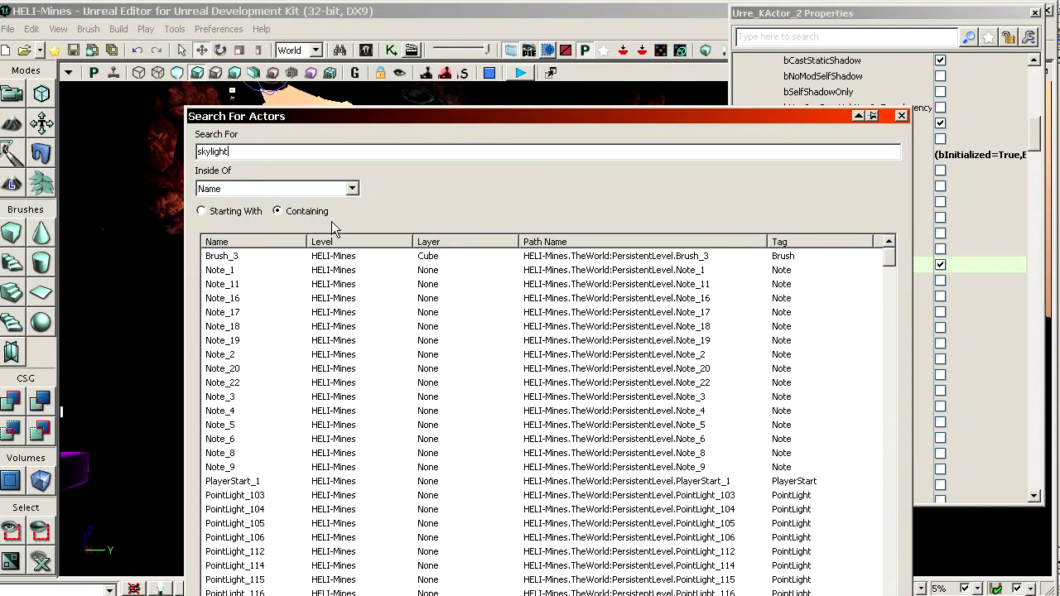
pyautogui.doubleClick(251, 259)
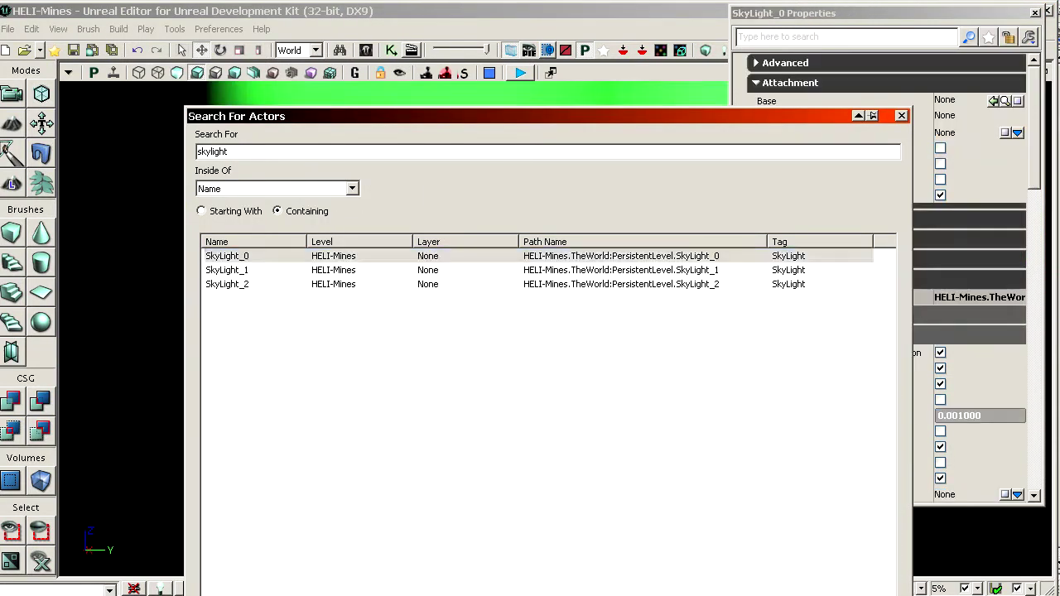
pyautogui.press('Escape')
pyautogui.moveTo(464, 314); pyautogui.dragTo(484, 348)
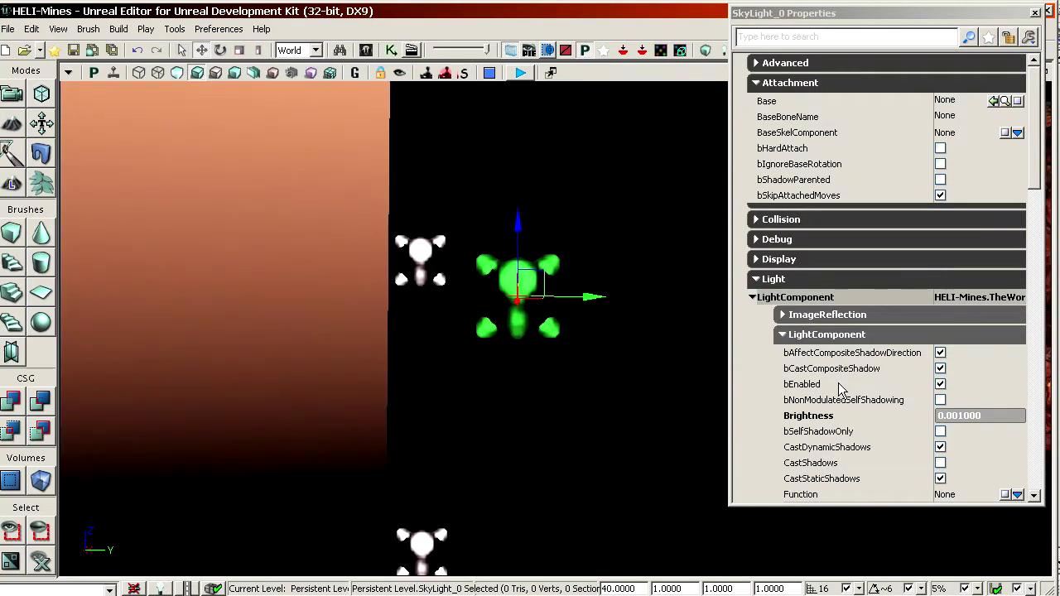
# Examine SkyLight_0's lighting channels, and select the skylight beside it to compare its Cinematic_10, CompositeDynamic and other channel settings
pyautogui.scroll(-10, 841, 377)
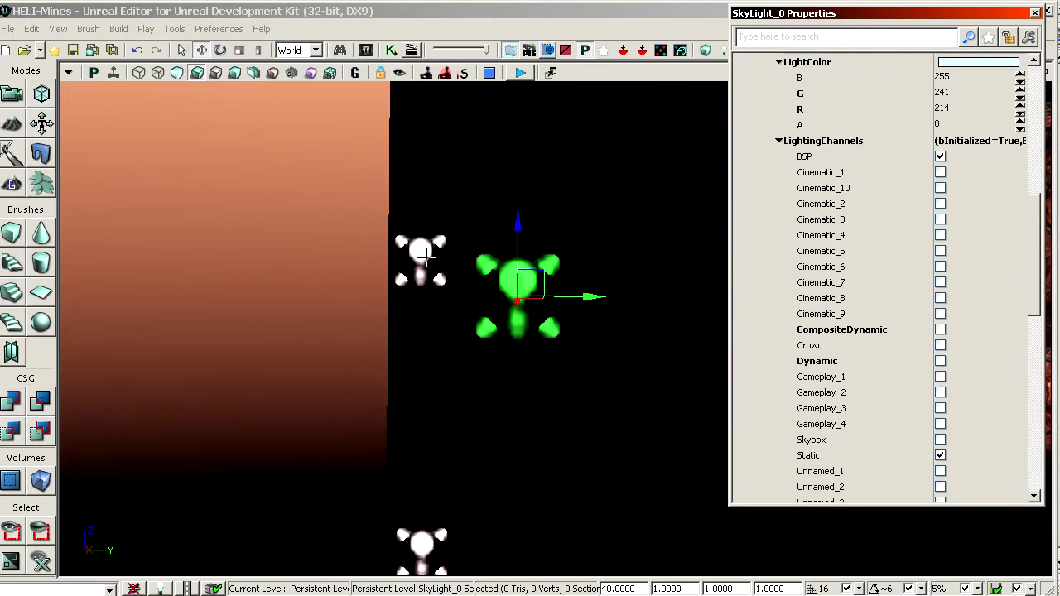
pyautogui.click(425, 258)
pyautogui.click(839, 188)
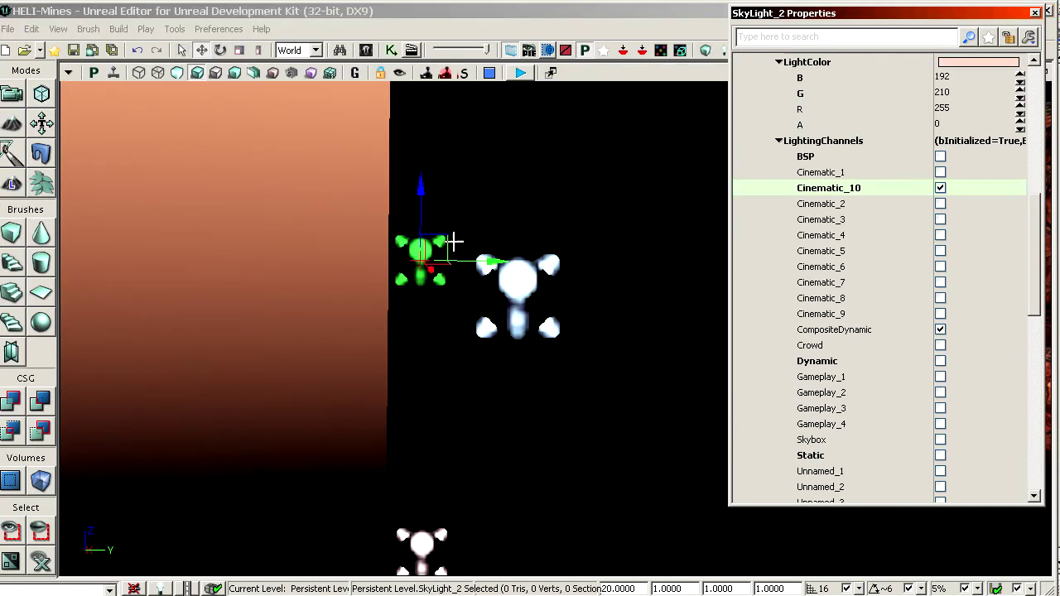
# Examine the selected skylight's brightness, shadow and light colour properties, and look at the loose boulder on the rocky ridge
pyautogui.moveTo(487, 482)
pyautogui.mouseDown()
pyautogui.moveTo(502, 534)
pyautogui.moveTo(490, 481)
pyautogui.mouseUp()
pyautogui.moveTo(492, 542)
pyautogui.mouseDown()
pyautogui.moveTo(489, 471)
pyautogui.moveTo(509, 447)
pyautogui.moveTo(490, 547)
pyautogui.mouseUp()
pyautogui.moveTo(588, 427); pyautogui.dragTo(592, 424)
pyautogui.scroll(6, 844, 301)
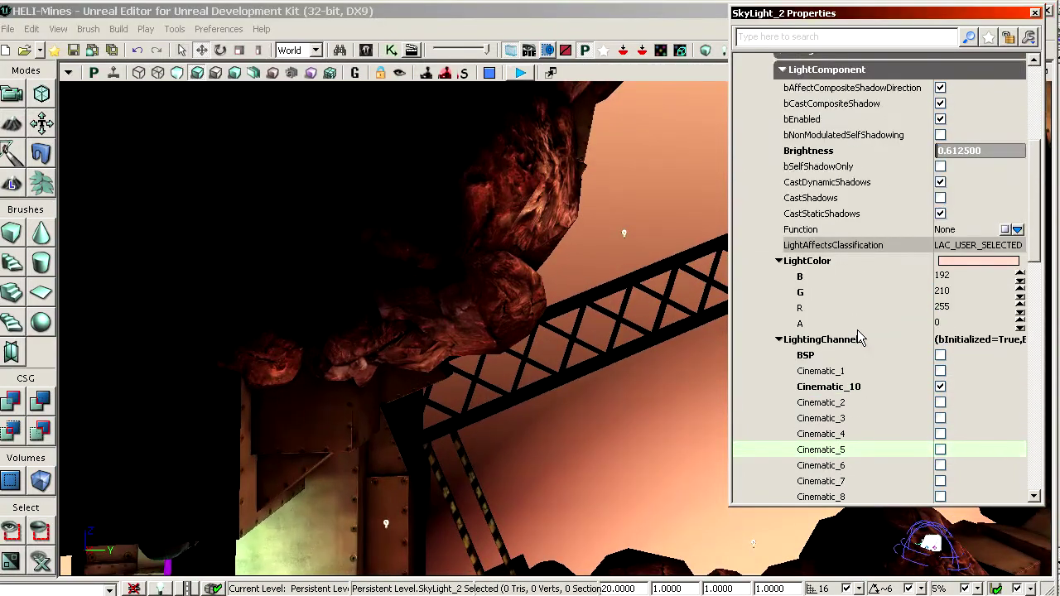
pyautogui.moveTo(597, 372); pyautogui.dragTo(596, 497)
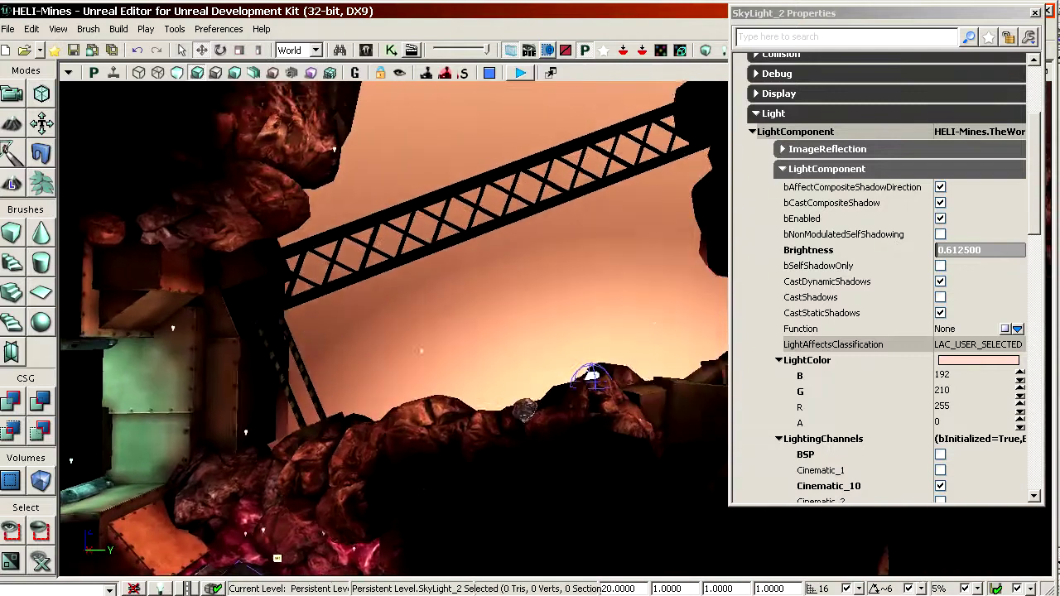
pyautogui.moveTo(547, 382); pyautogui.dragTo(509, 427)
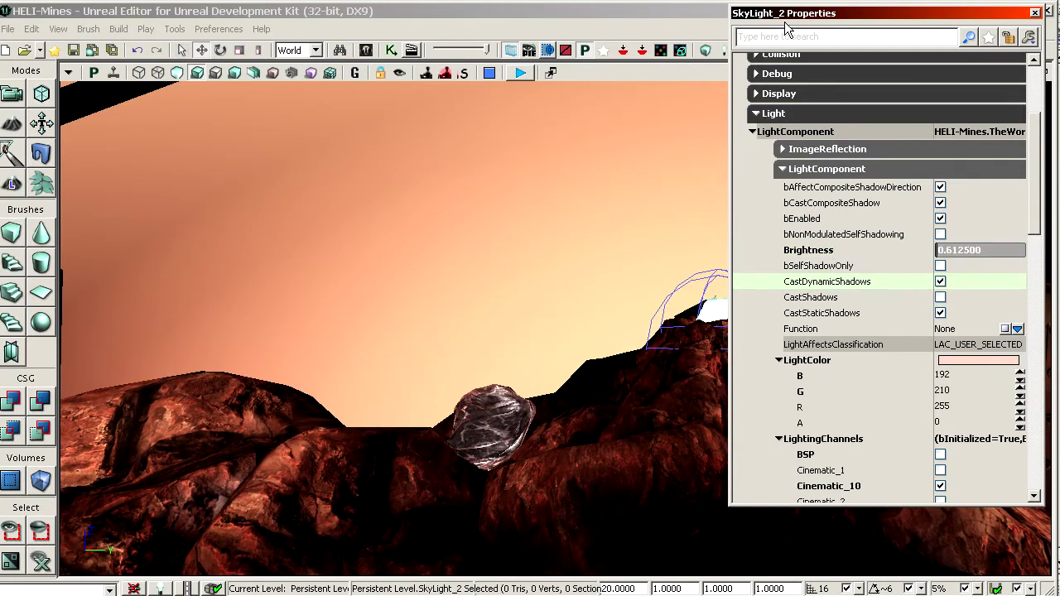
# Select the spherical robot's skeletal mesh in the control room and examine its dynamic light environment, including bCastShadows and bDynamic
pyautogui.moveTo(593, 238); pyautogui.dragTo(700, 183)
pyautogui.moveTo(530, 199); pyautogui.dragTo(524, 149)
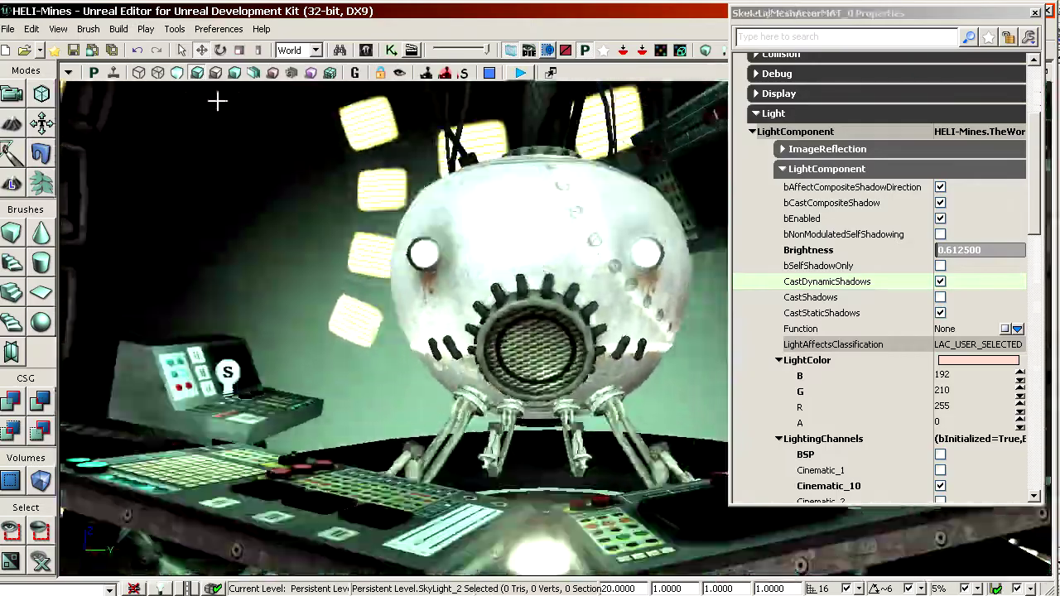
pyautogui.click(139, 73)
pyautogui.moveTo(331, 215); pyautogui.dragTo(338, 307)
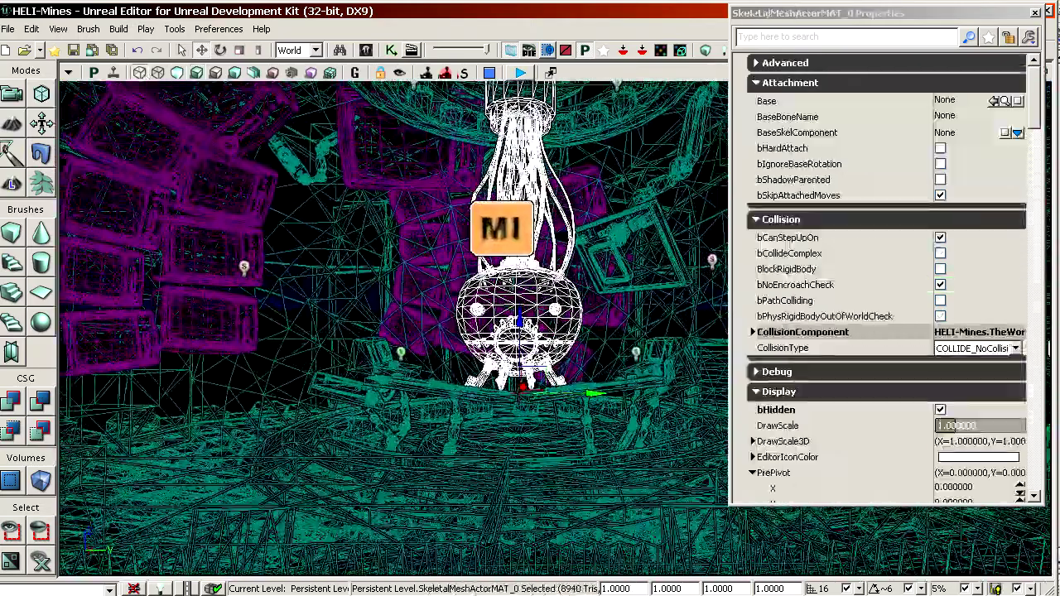
pyautogui.moveTo(265, 216); pyautogui.dragTo(265, 145)
pyautogui.click(197, 73)
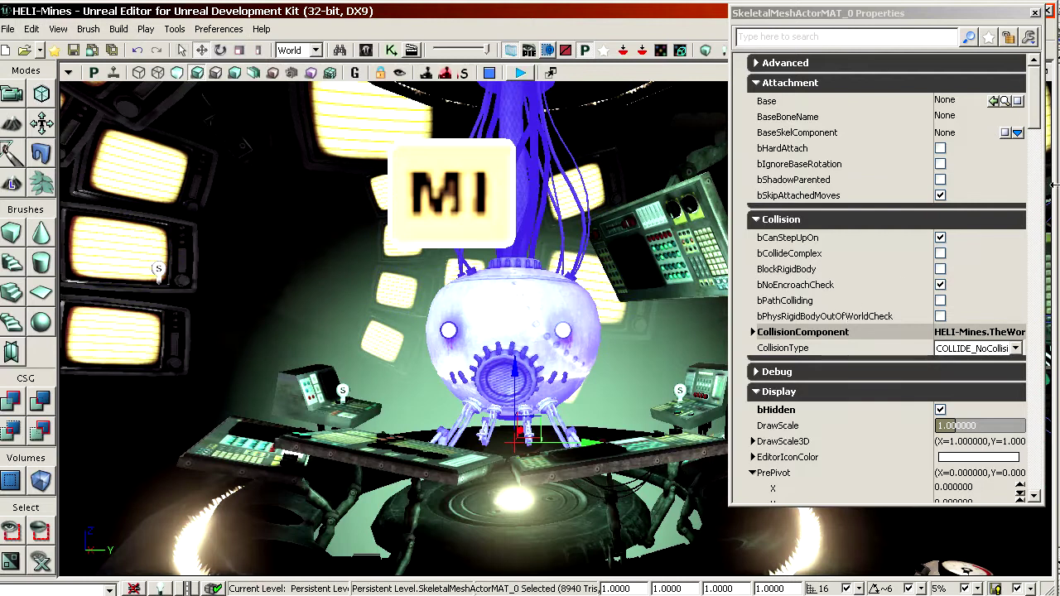
pyautogui.moveTo(1033, 99); pyautogui.dragTo(1033, 213)
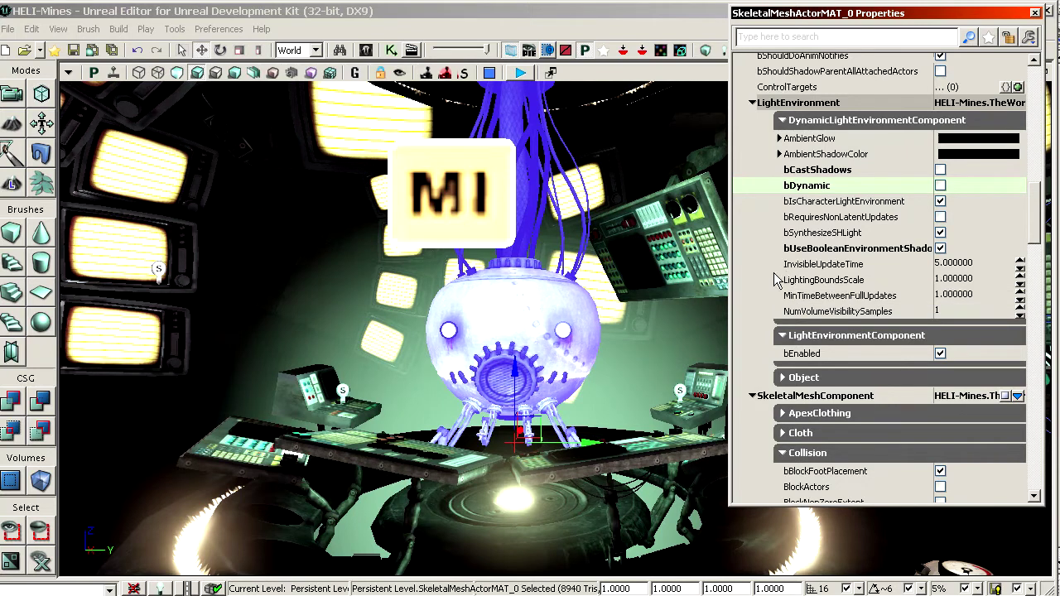
# Select the large dark rock mass above the cave interior, past the flat blocking plane
pyautogui.moveTo(589, 213); pyautogui.dragTo(496, 306)
pyautogui.moveTo(497, 307); pyautogui.dragTo(273, 207, button='right')
pyautogui.click(549, 258)
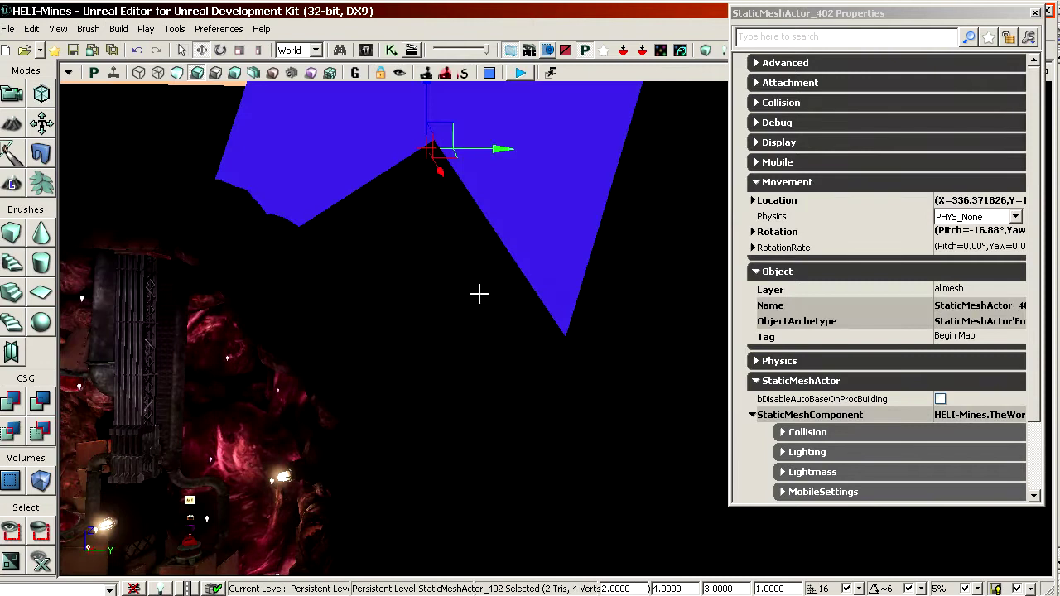
pyautogui.click(480, 324)
pyautogui.moveTo(518, 328); pyautogui.dragTo(514, 343, button='right')
pyautogui.click(513, 343)
pyautogui.moveTo(414, 331); pyautogui.dragTo(452, 356, button='right')
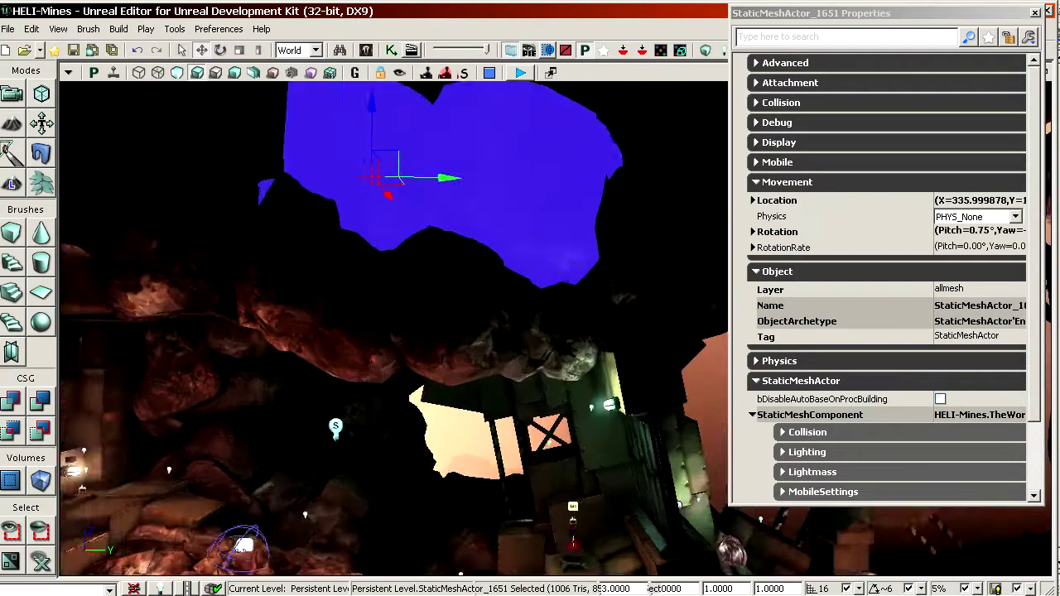
# Inspect the selected rock mass in unlit and lit views and examine its bOverrideLightMapRes and OverriddenLightMapRes settings
pyautogui.moveTo(594, 331); pyautogui.dragTo(593, 299, button='right')
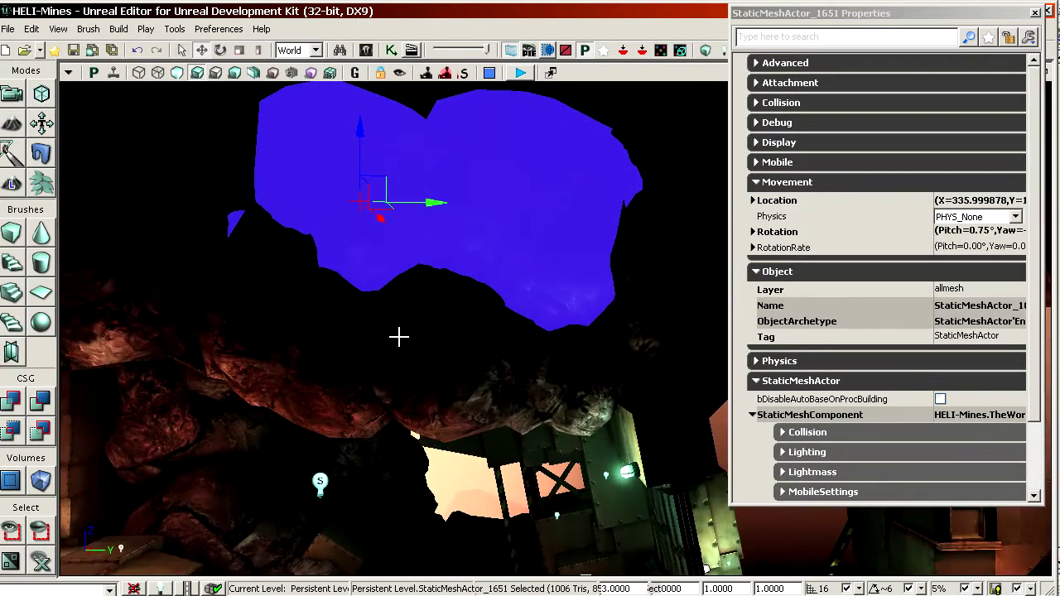
pyautogui.moveTo(529, 311)
pyautogui.mouseDown(button='right')
pyautogui.moveTo(530, 282)
pyautogui.moveTo(523, 295)
pyautogui.mouseUp(button='right')
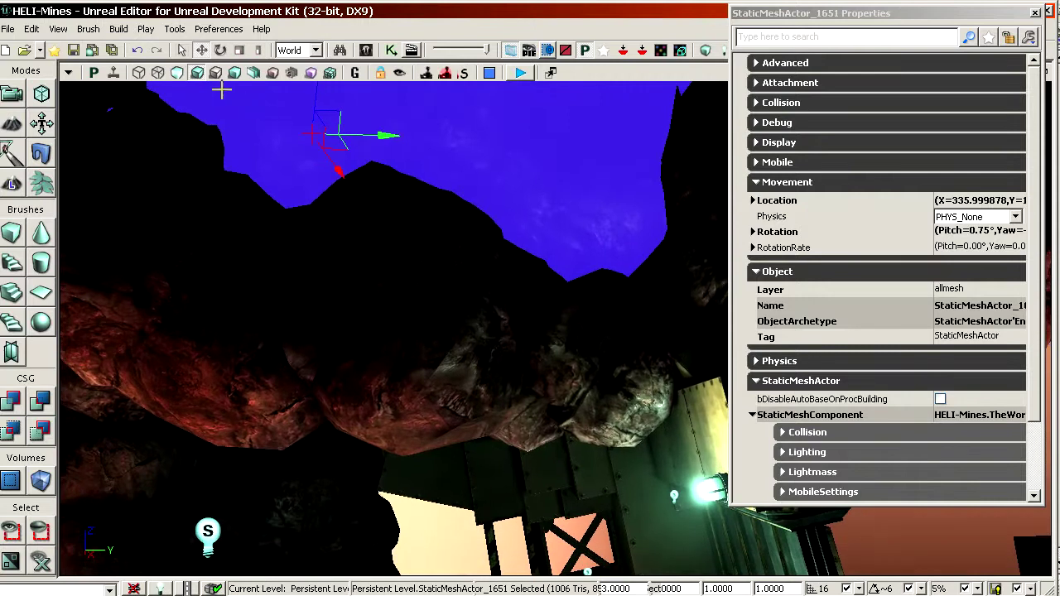
pyautogui.click(177, 73)
pyautogui.click(197, 74)
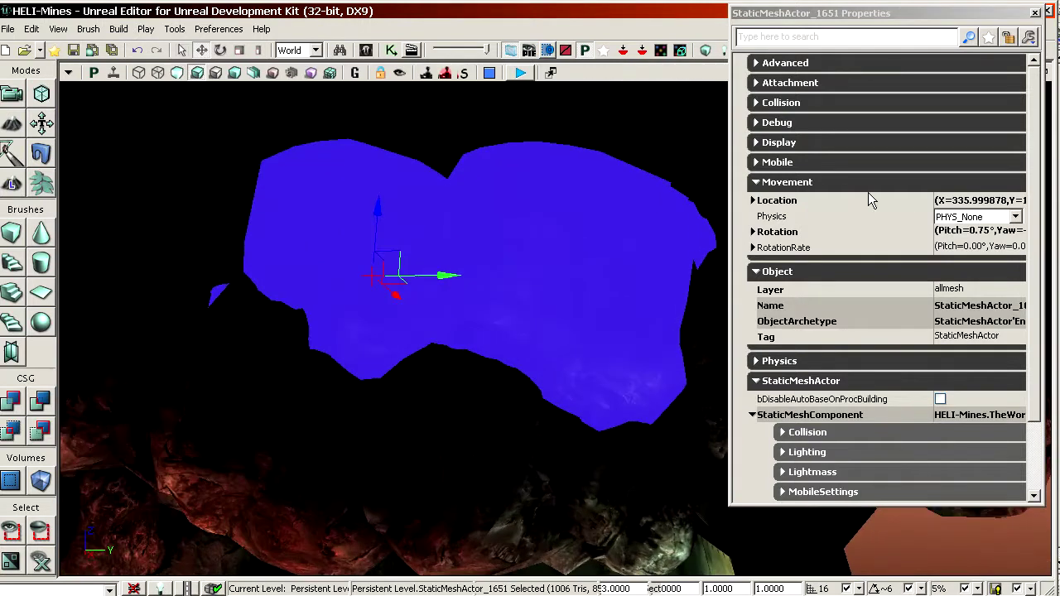
pyautogui.moveTo(1037, 161); pyautogui.dragTo(1042, 217)
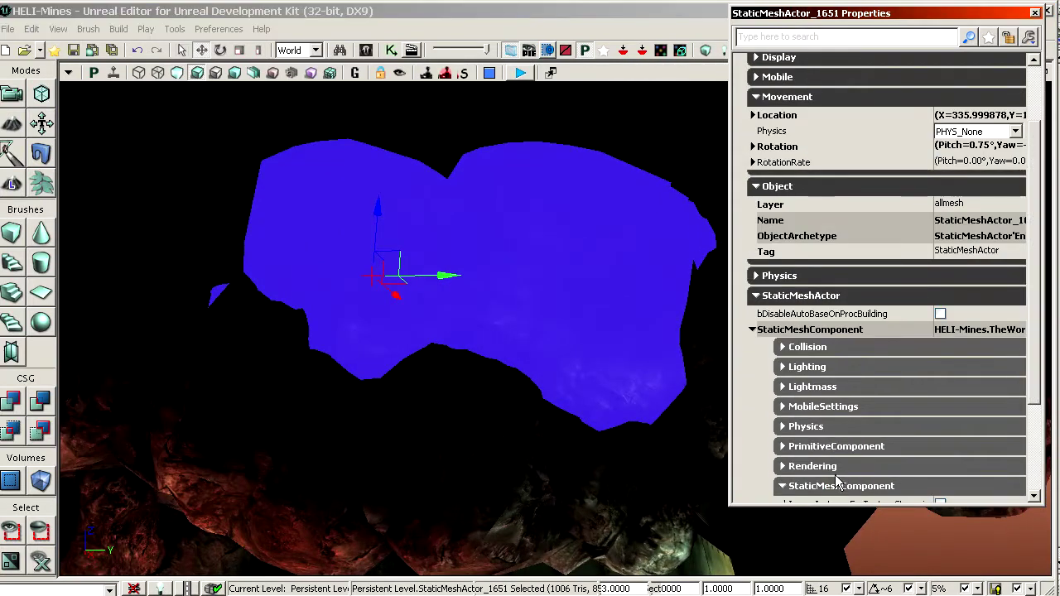
pyautogui.scroll(-4, 836, 479)
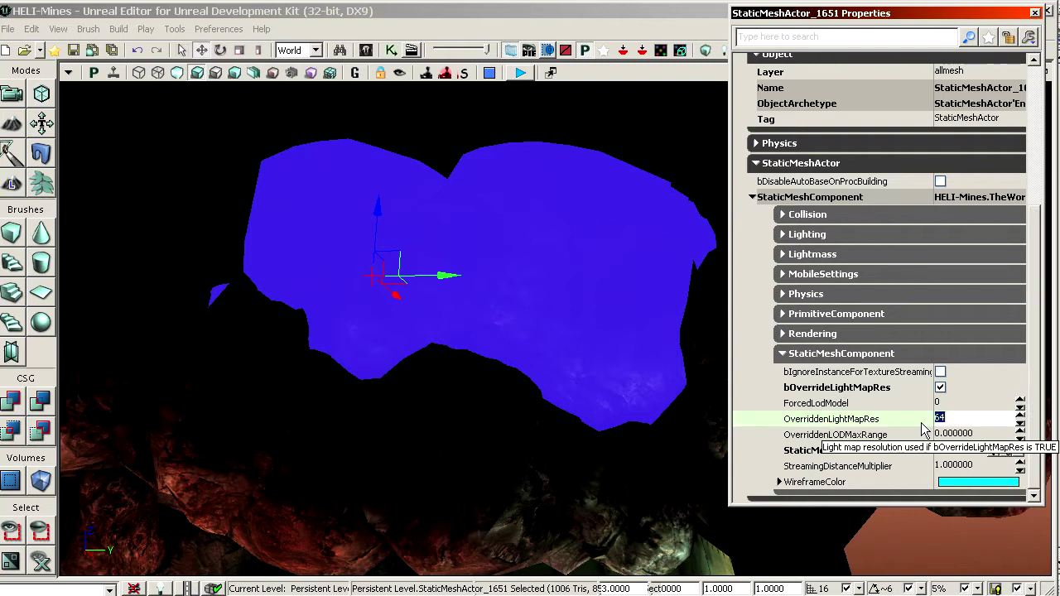
# Select the dark rocks lower in the cave, ending with the rounded boulder, and compare their light map resolution overrides
pyautogui.moveTo(599, 381); pyautogui.dragTo(497, 476)
pyautogui.click(503, 321)
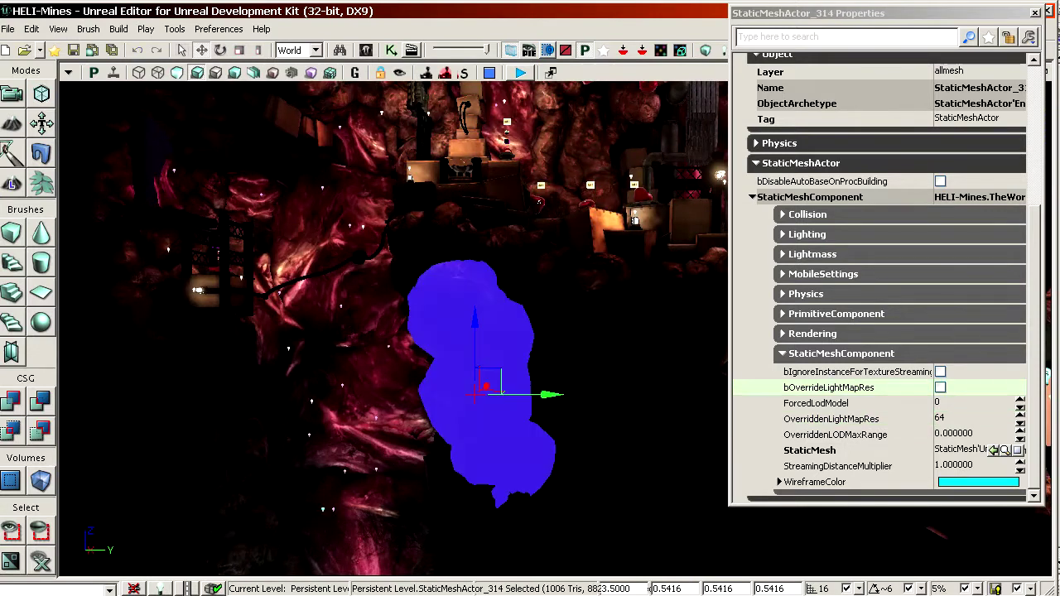
pyautogui.keyDown('ctrl'); pyautogui.click(631, 348); pyautogui.keyUp('ctrl')
pyautogui.click(621, 382)
pyautogui.moveTo(547, 353)
pyautogui.mouseDown()
pyautogui.moveTo(561, 365)
pyautogui.moveTo(563, 352)
pyautogui.mouseUp()
pyautogui.click(563, 353)
pyautogui.moveTo(427, 384); pyautogui.dragTo(426, 382)
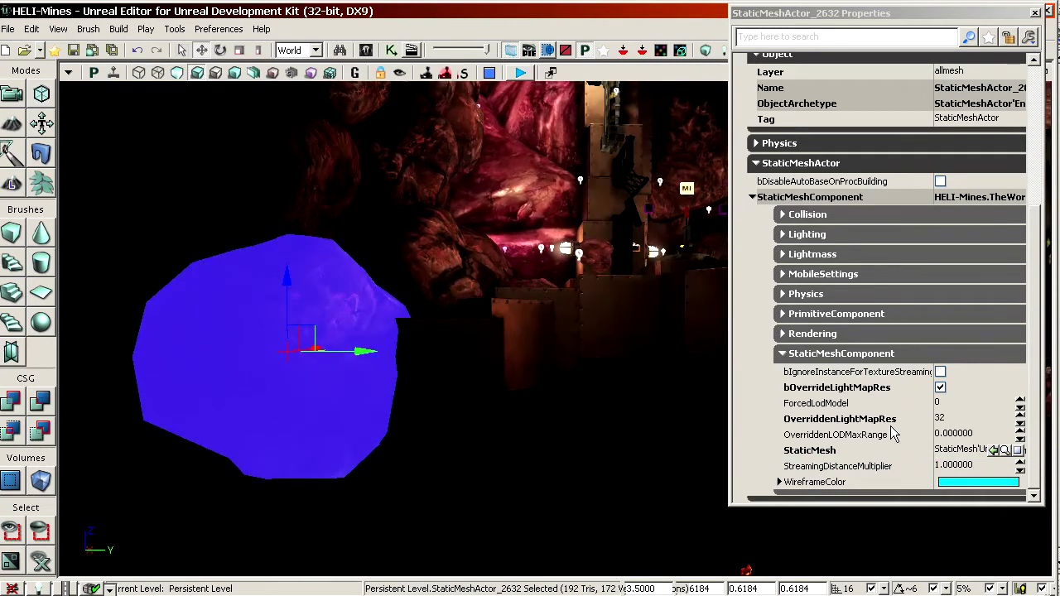